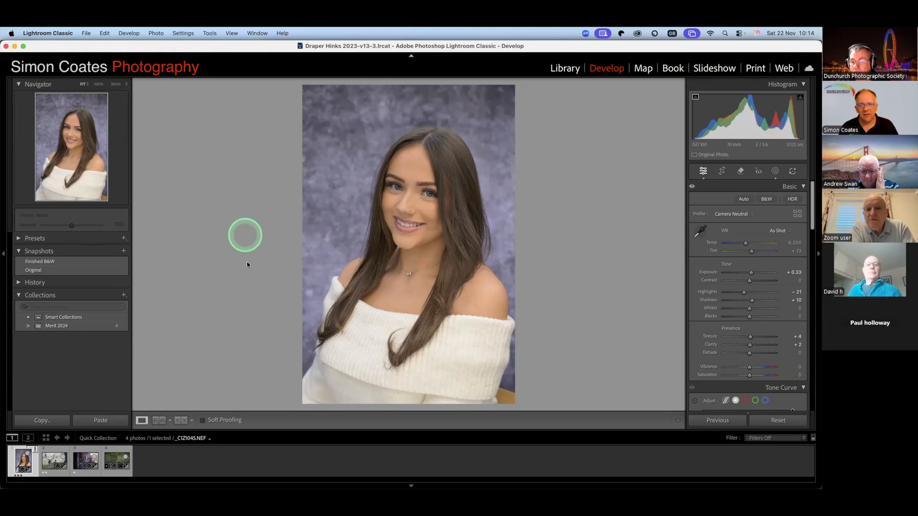
- Preview the Finished B&W snapshot without the shadow clipping overlay, and return the portrait to the Original snapshot
left_click(47, 263)
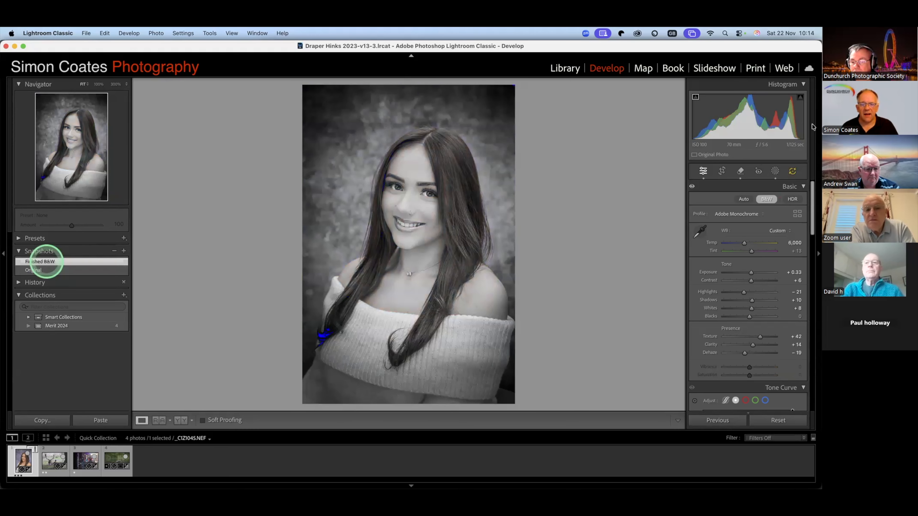
left_click(695, 97)
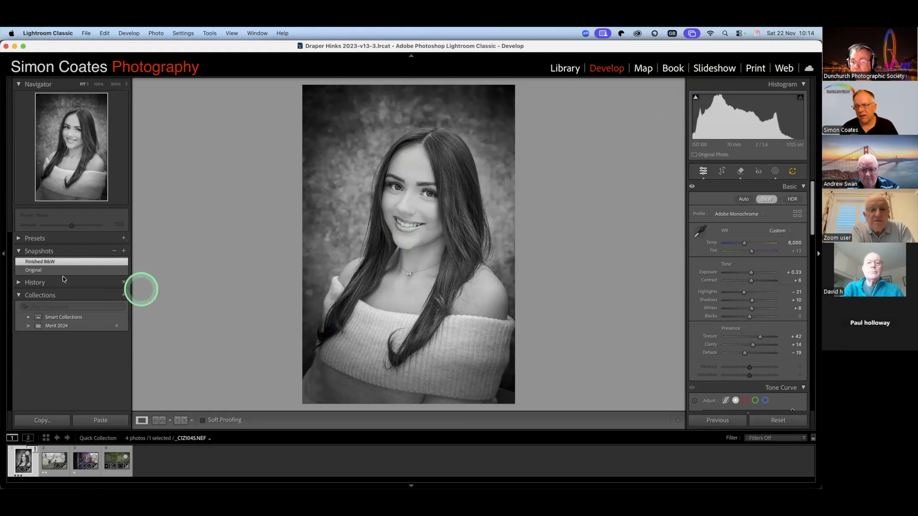
left_click(61, 270)
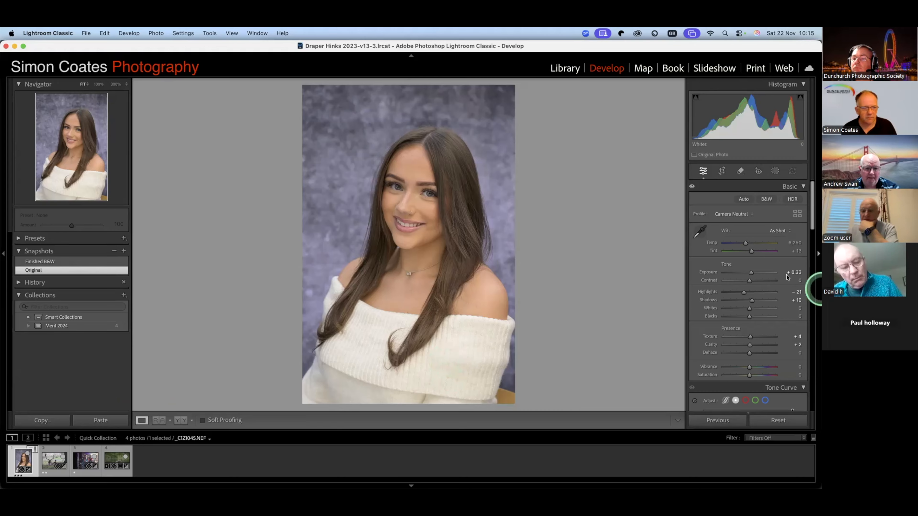
- Enable Denoise for the portrait in the Detail settings at an amount of 50
scroll(786, 270, "down", 10)
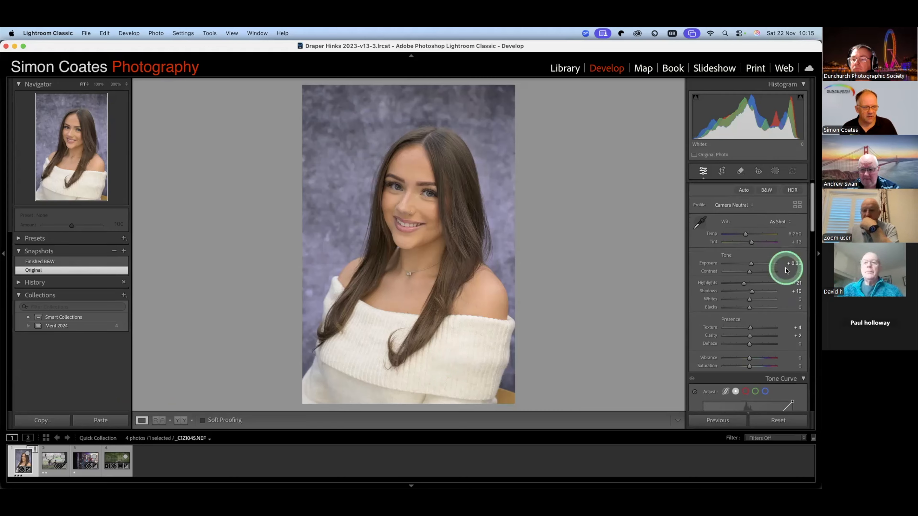
scroll(784, 268, "down", 8)
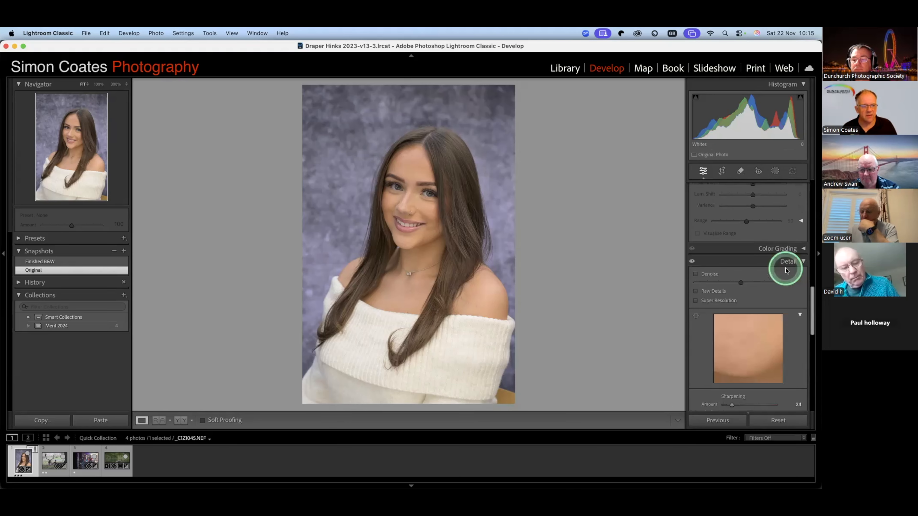
scroll(814, 279, "down", 3)
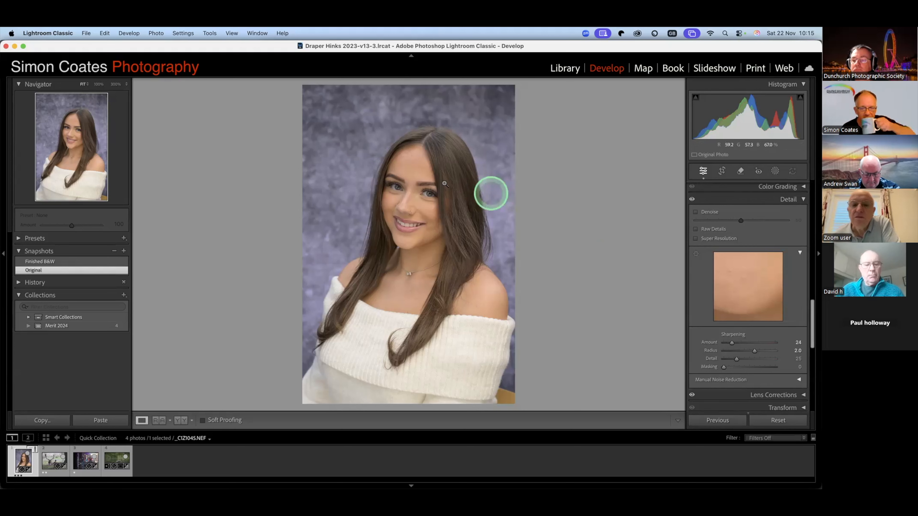
left_click(696, 212)
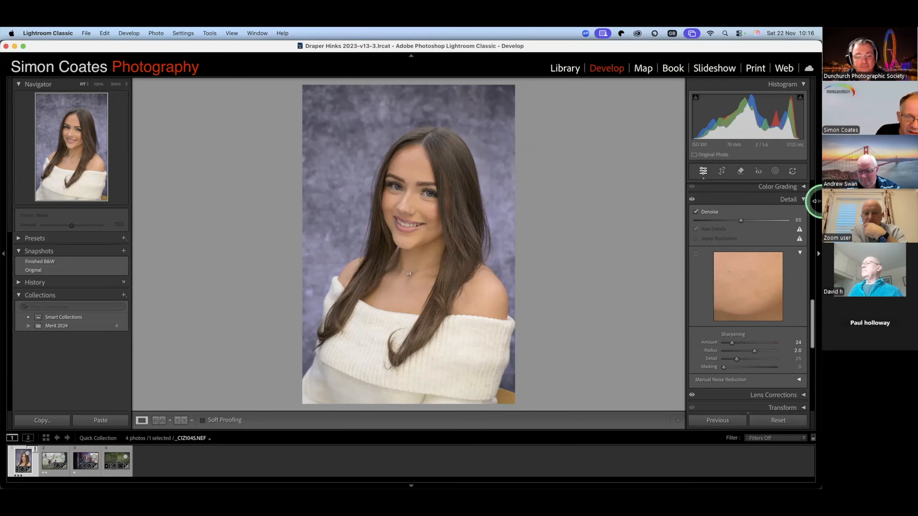
left_click(733, 234)
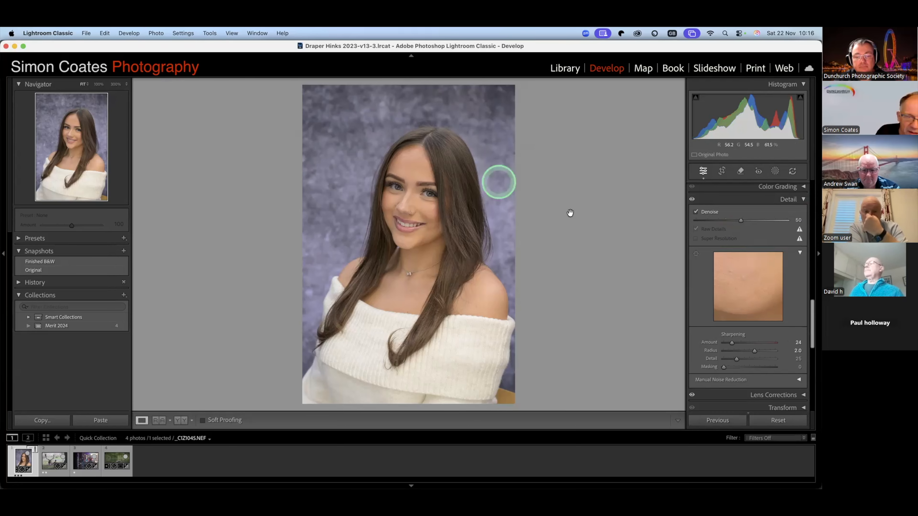
- Compare the mouth and chin area at 100% with the Detail adjustments and Denoise off and on, and return to the full view
key("z")
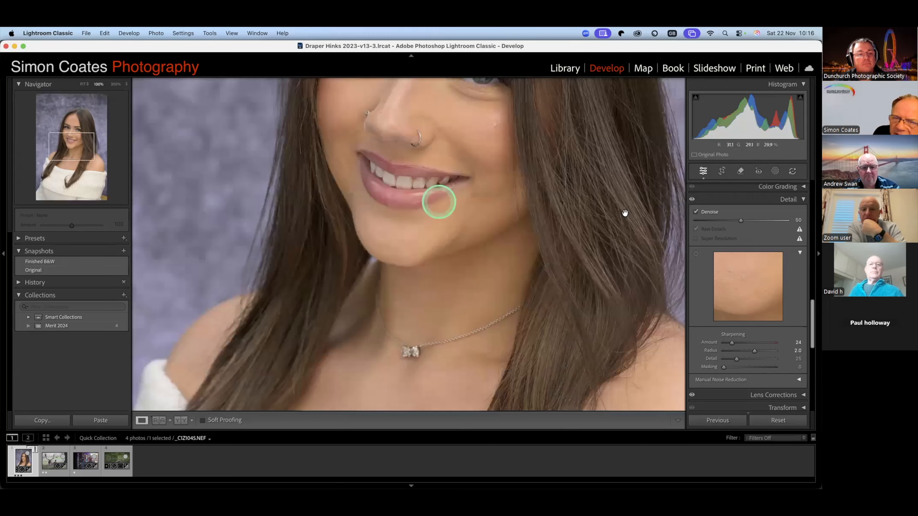
left_click(689, 197)
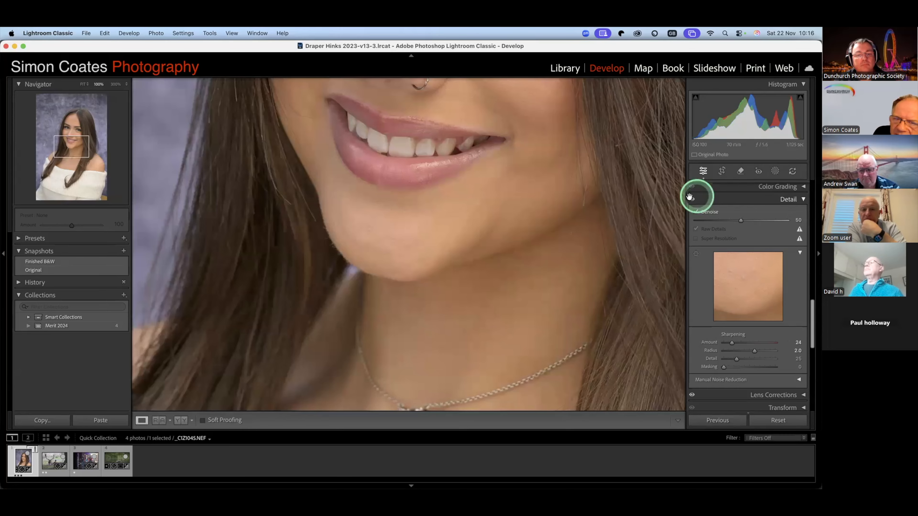
left_click(691, 198)
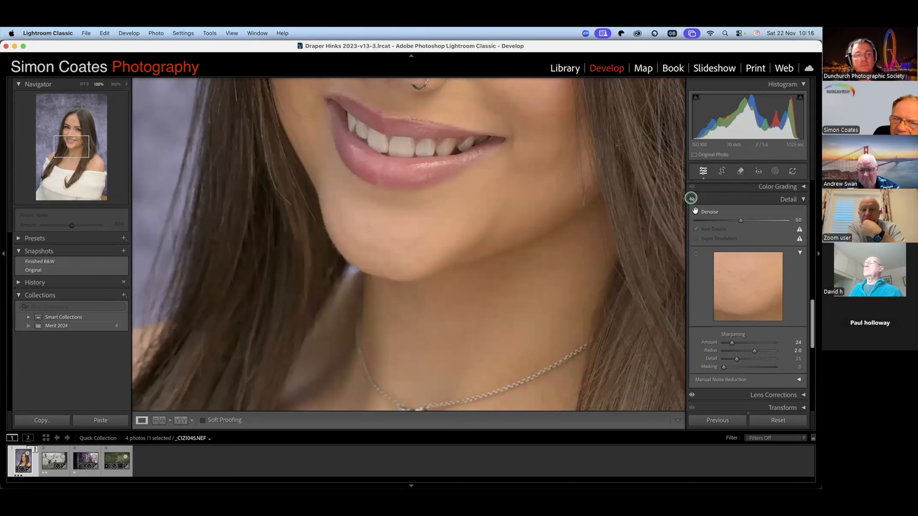
left_click(694, 211)
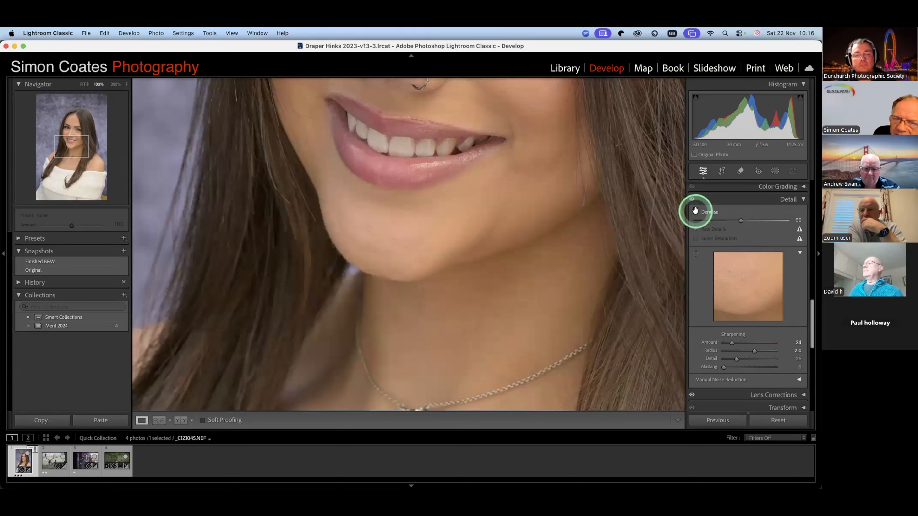
left_click(735, 214)
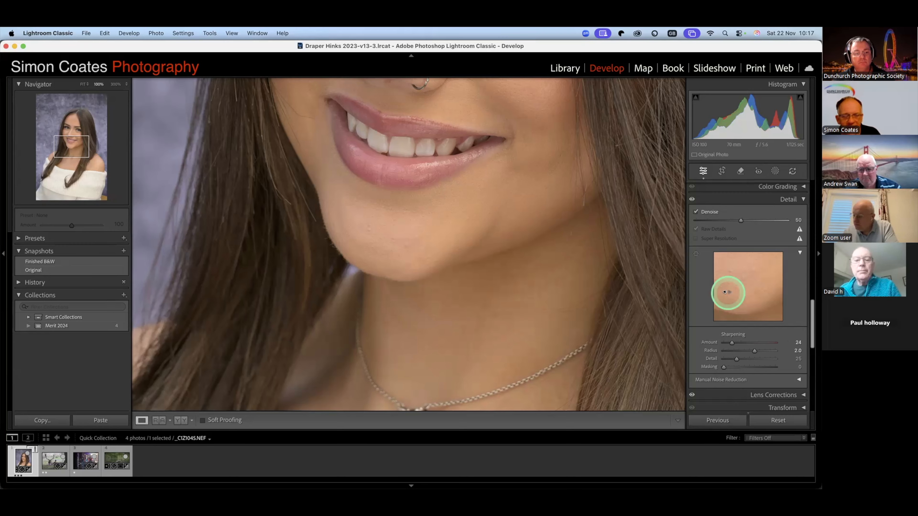
left_click(139, 113)
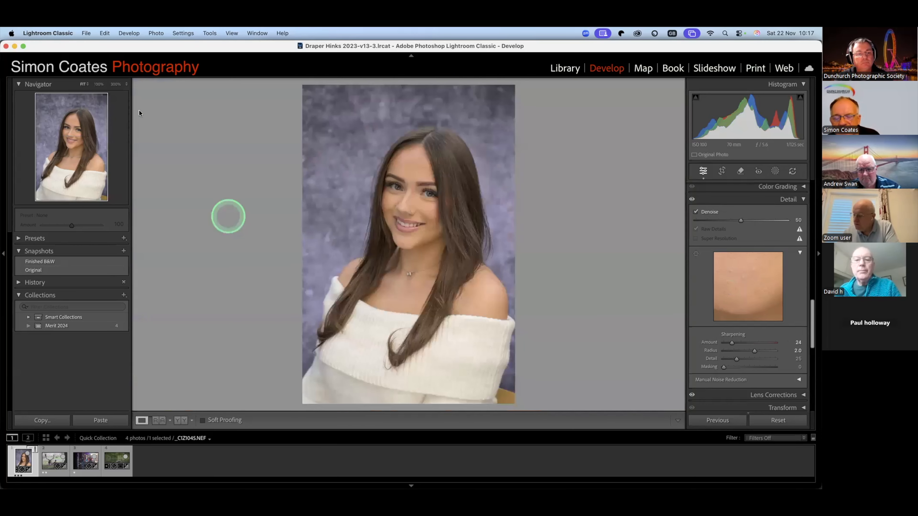
left_click(139, 112)
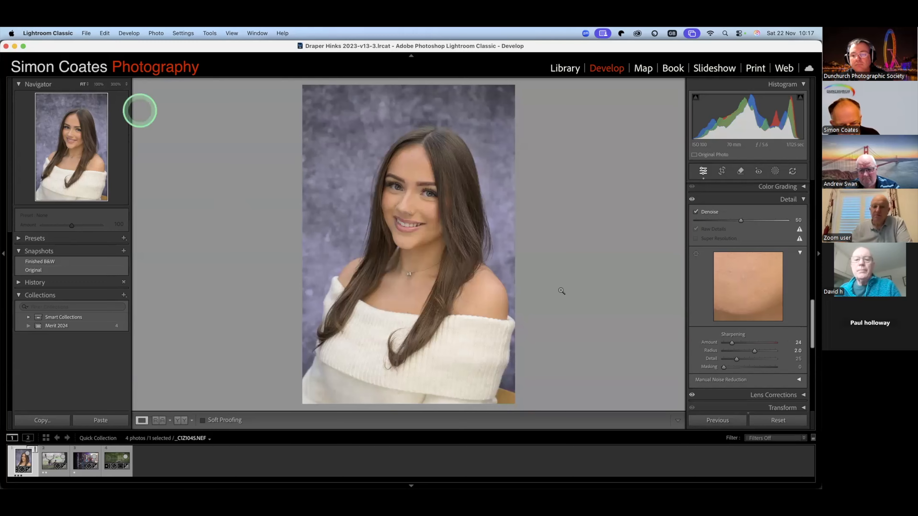
- Browse the favorite profiles and apply Adaptive Color to the portrait
left_click(702, 350)
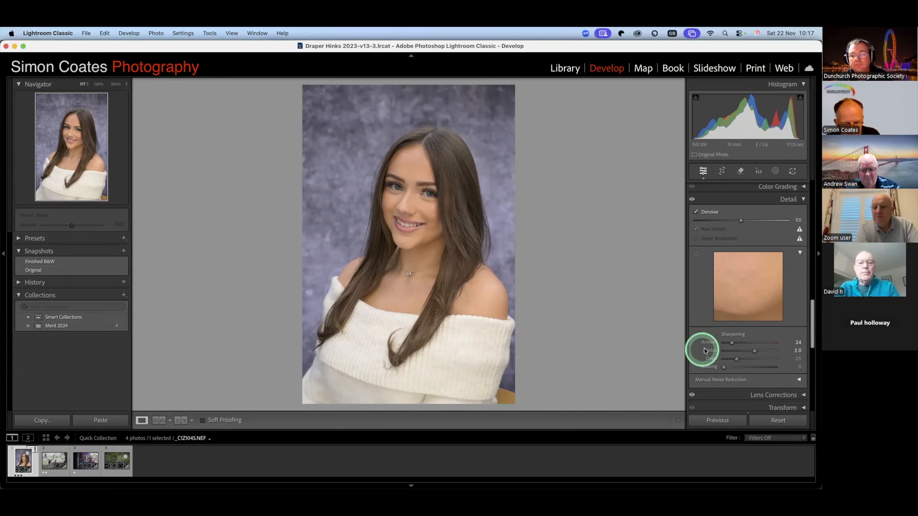
left_click(738, 315)
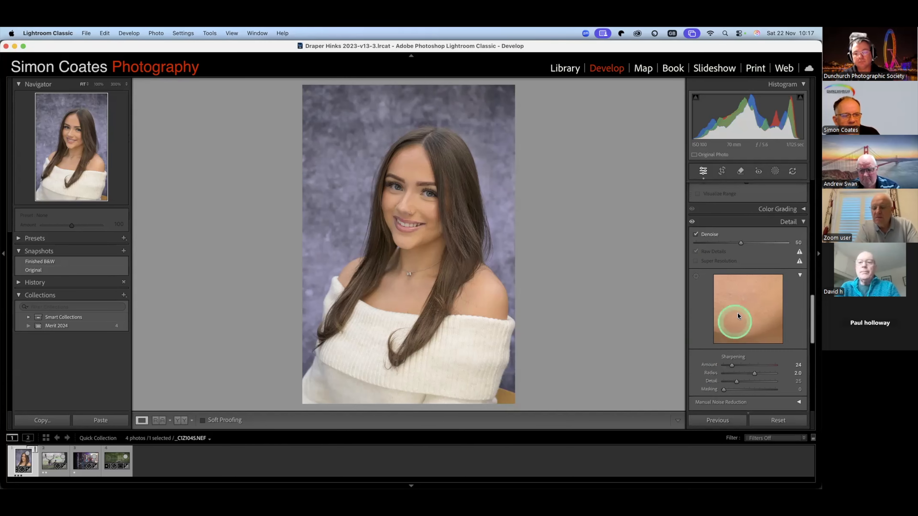
scroll(737, 312, "up", 10)
left_click(773, 226)
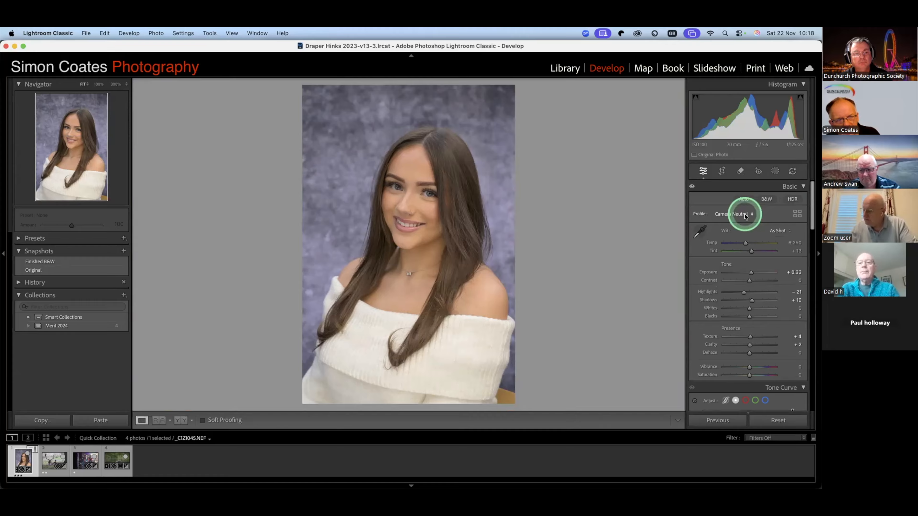
left_click(745, 217)
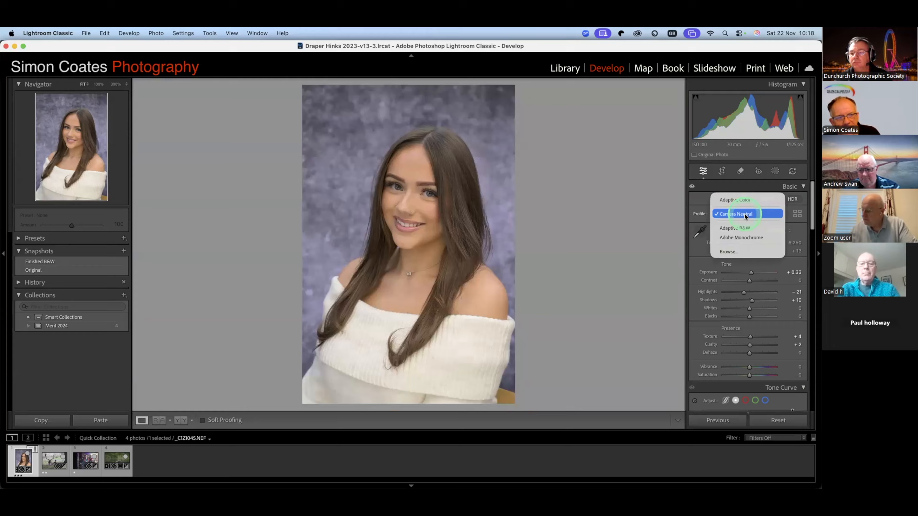
left_click(738, 252)
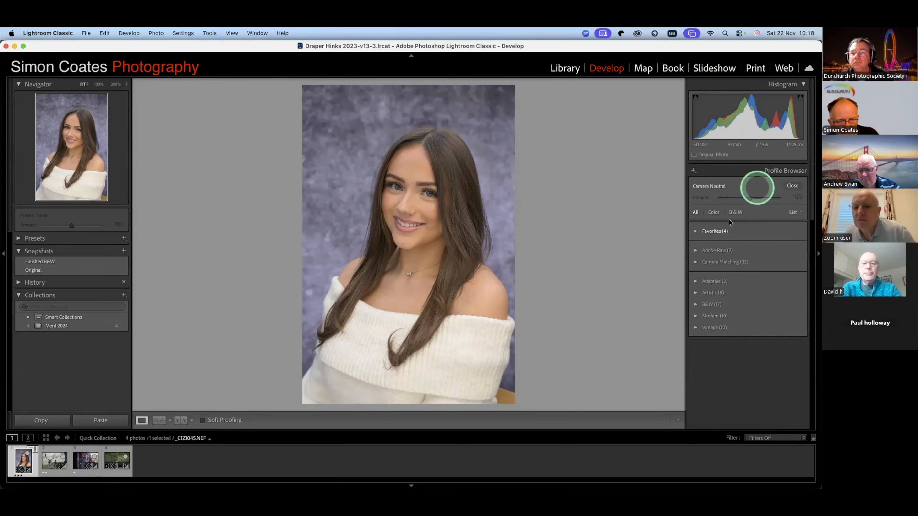
left_click(719, 231)
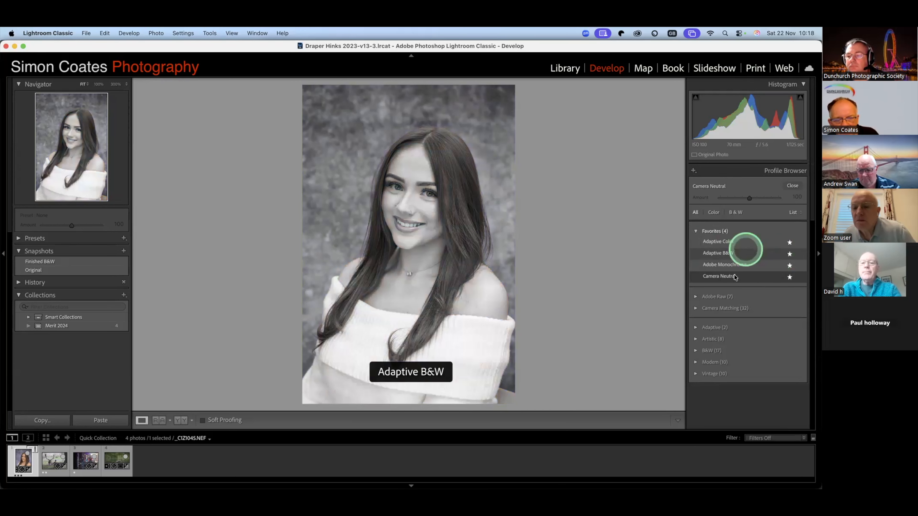
left_click(721, 242)
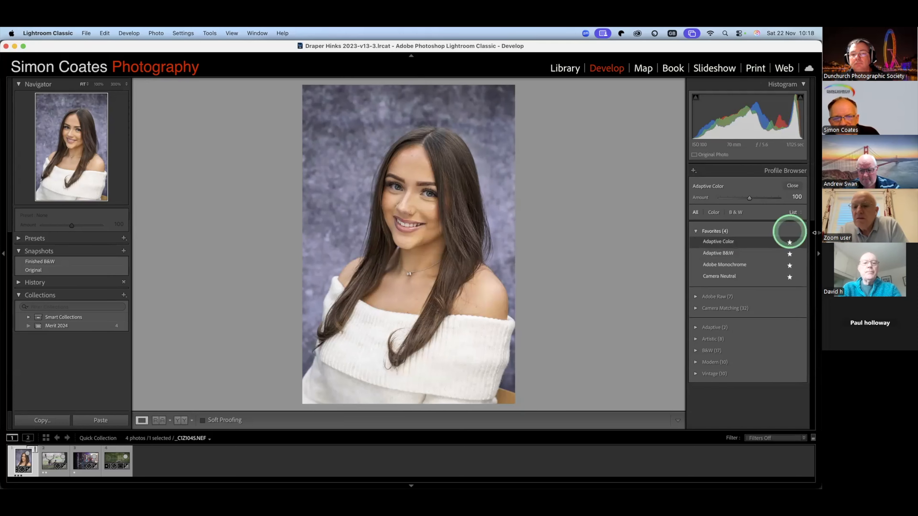
left_click(792, 186)
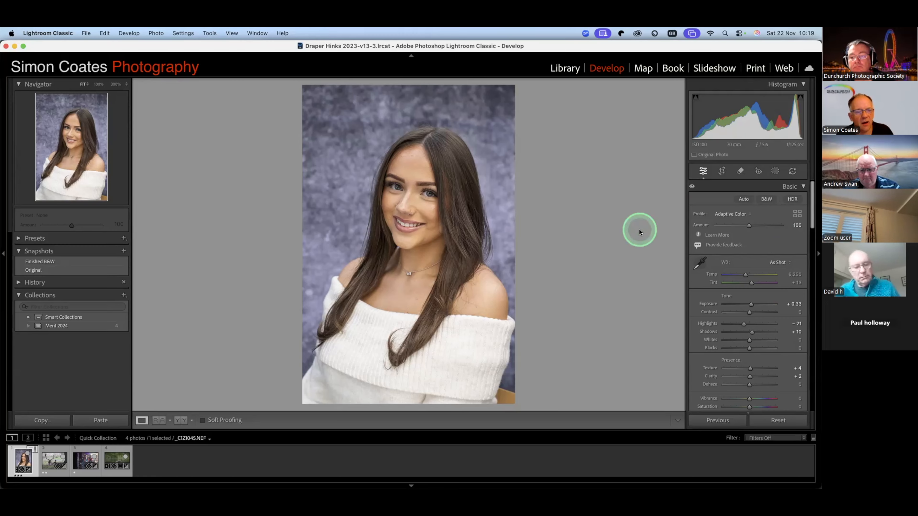
- Sample the white of the eye for white balance, and fine-tune Temp to 5,899 and Tint to +5
left_click(699, 266)
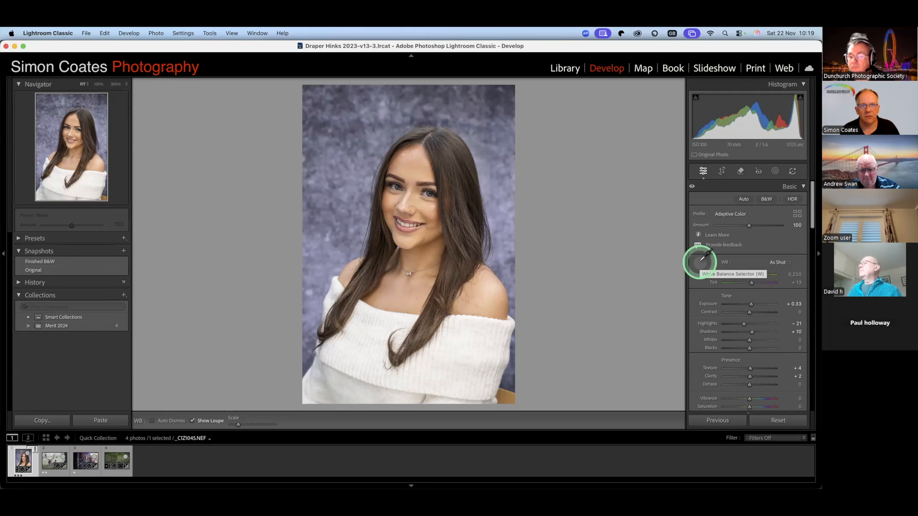
left_click(430, 192)
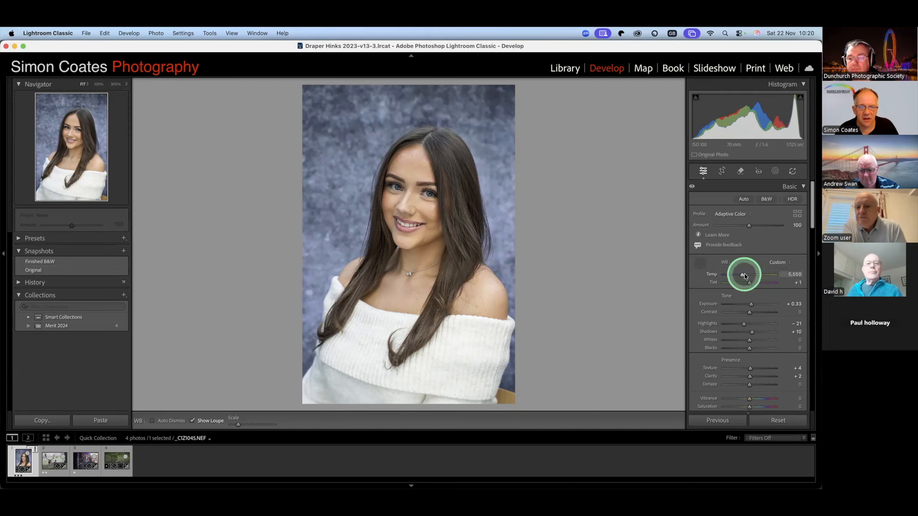
left_click_drag(744, 275, 746, 276)
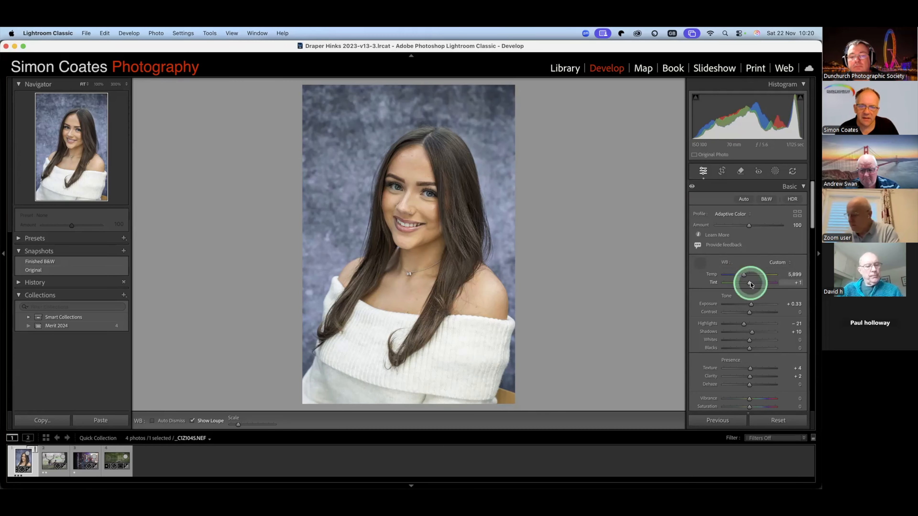
left_click_drag(751, 282, 750, 284)
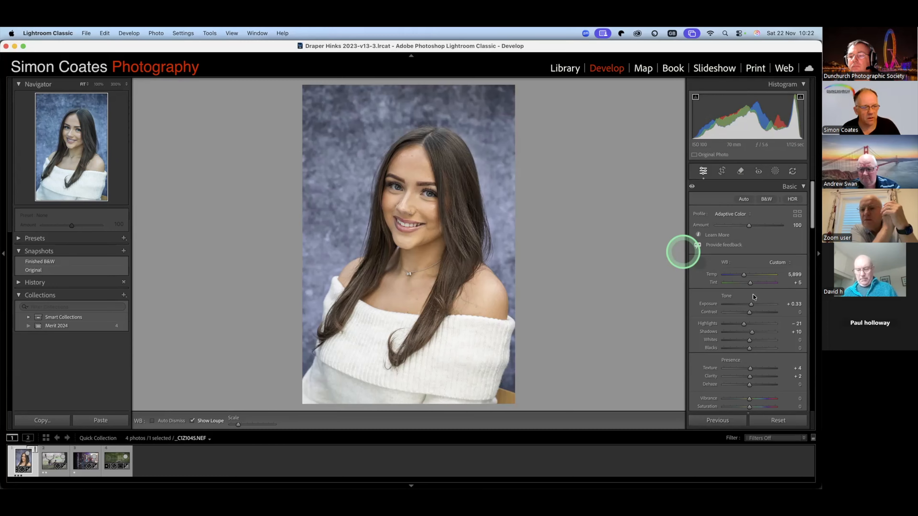
- Push the exposure to +0.95 and down to −1.50 to check highlight and shadow clipping
left_click_drag(751, 307, 754, 307)
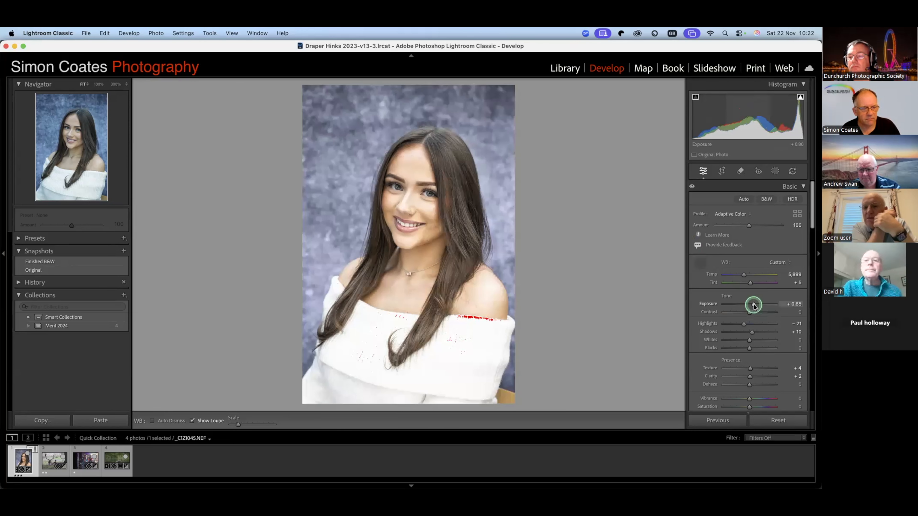
left_click_drag(754, 307, 756, 306)
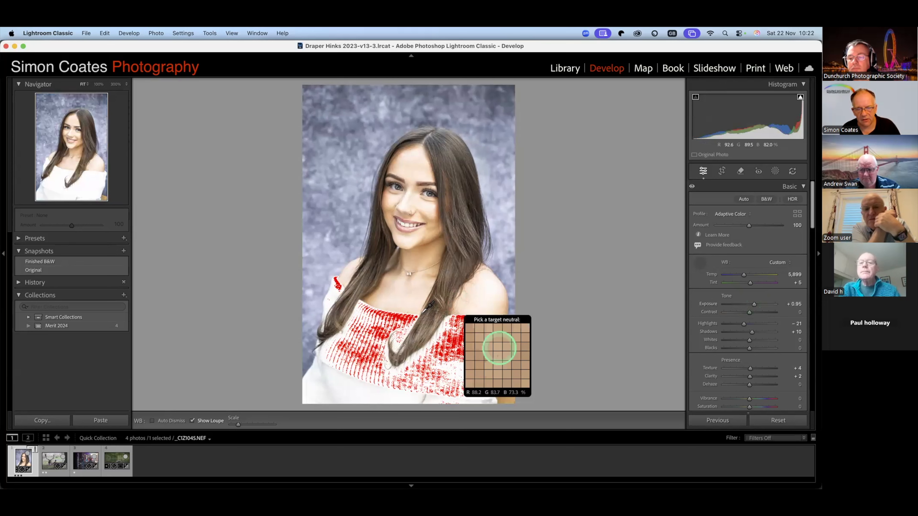
left_click(700, 305)
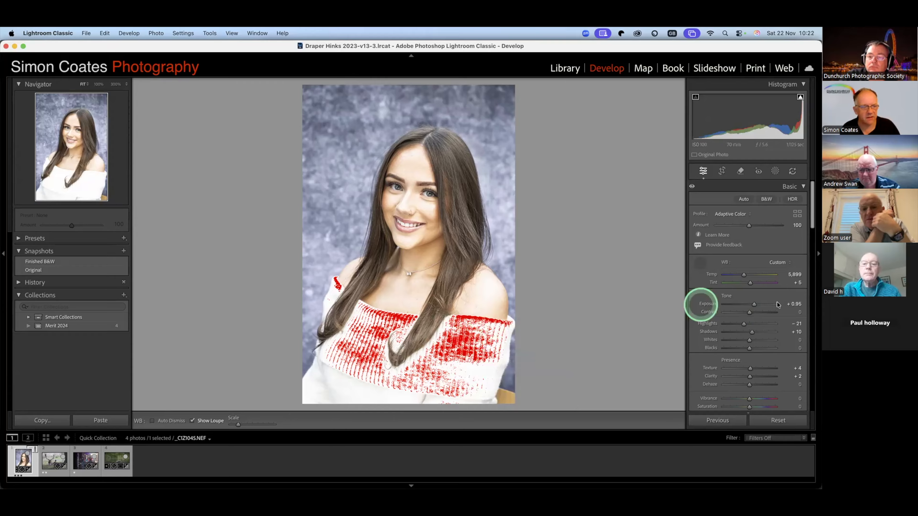
left_click(755, 305)
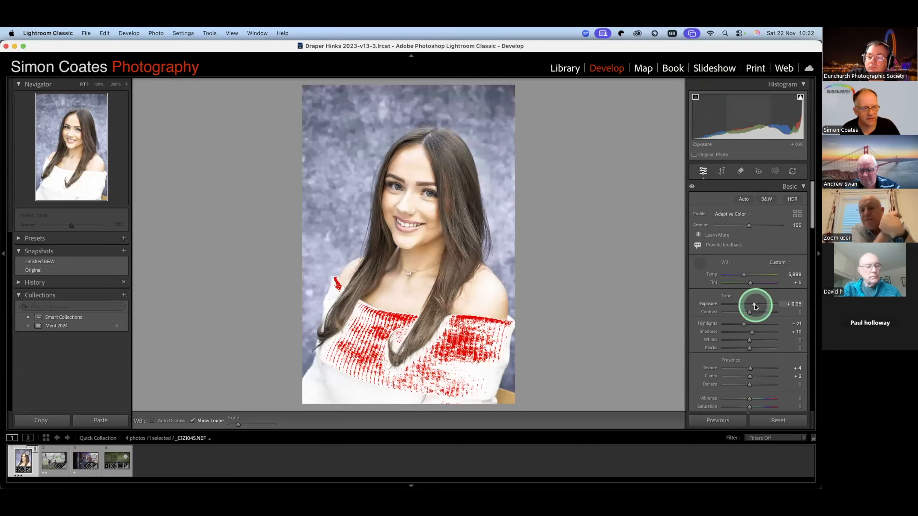
left_click(742, 307)
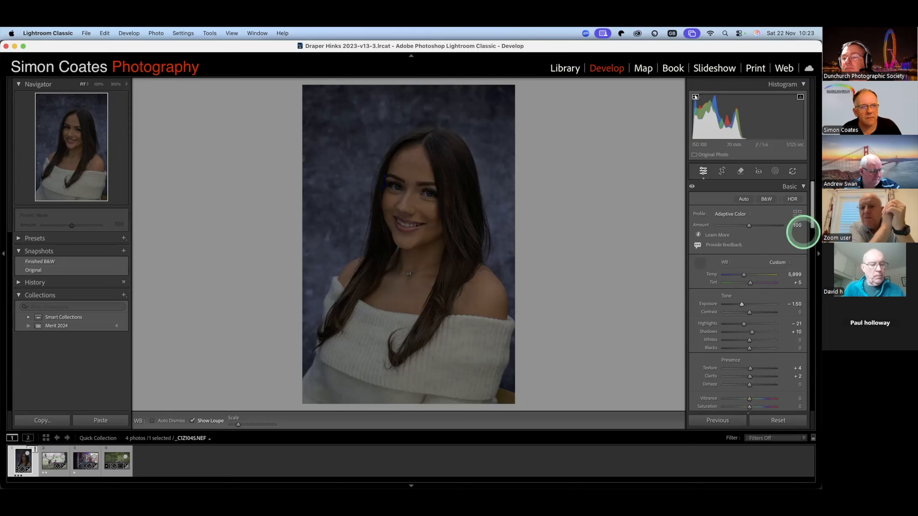
left_click(696, 96)
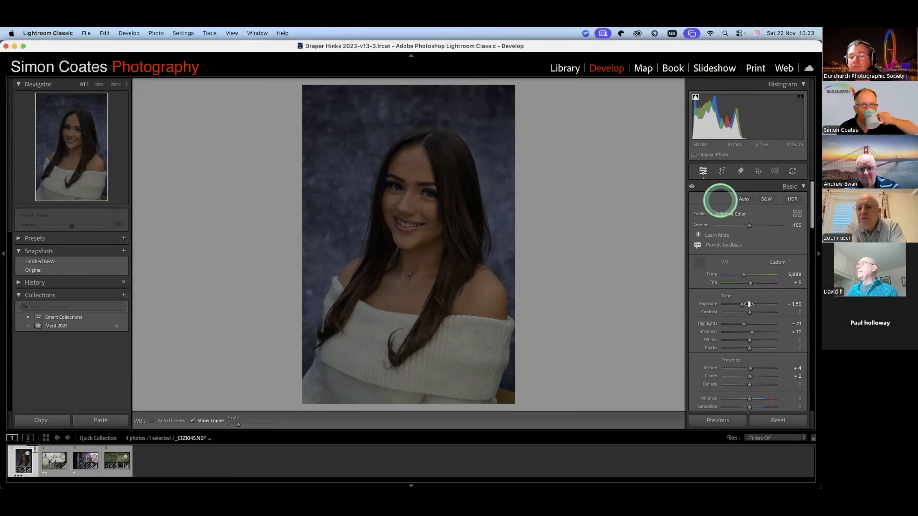
- Reset the exposure to zero and raise it to +0.15
double_click(748, 304)
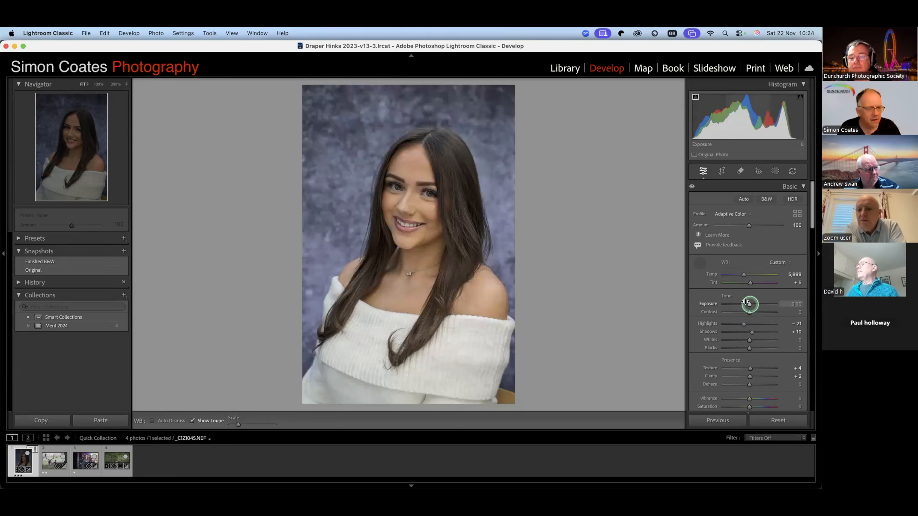
left_click_drag(746, 302, 746, 302)
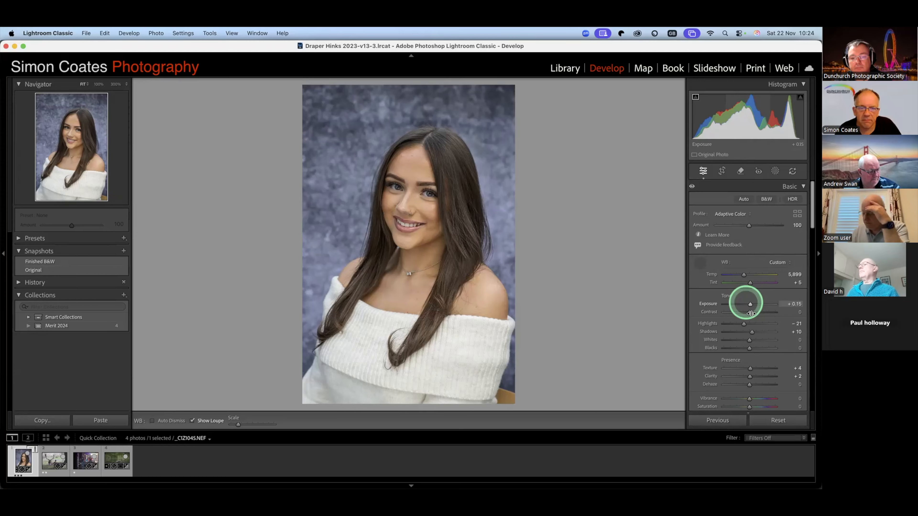
- Set the contrast to +3 and, after trying the highlights at −100, set them to −31
left_click_drag(751, 313, 753, 313)
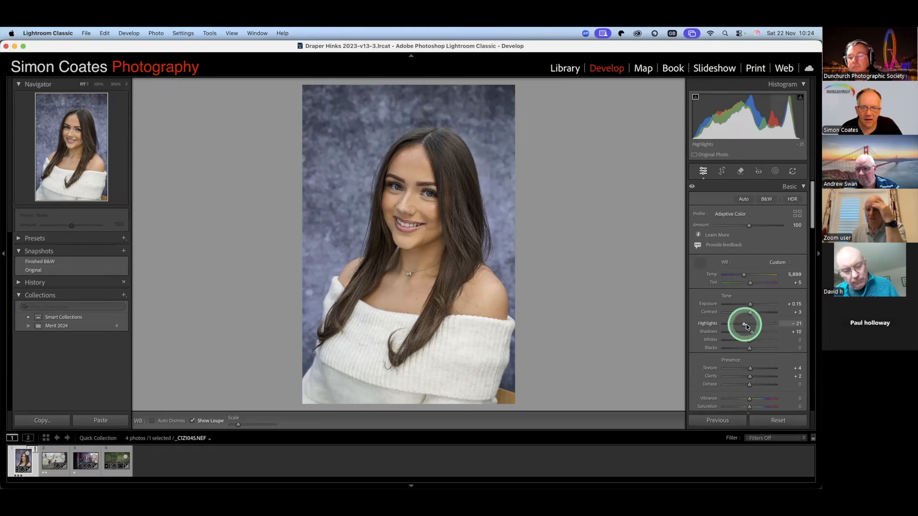
left_click_drag(745, 325, 719, 327)
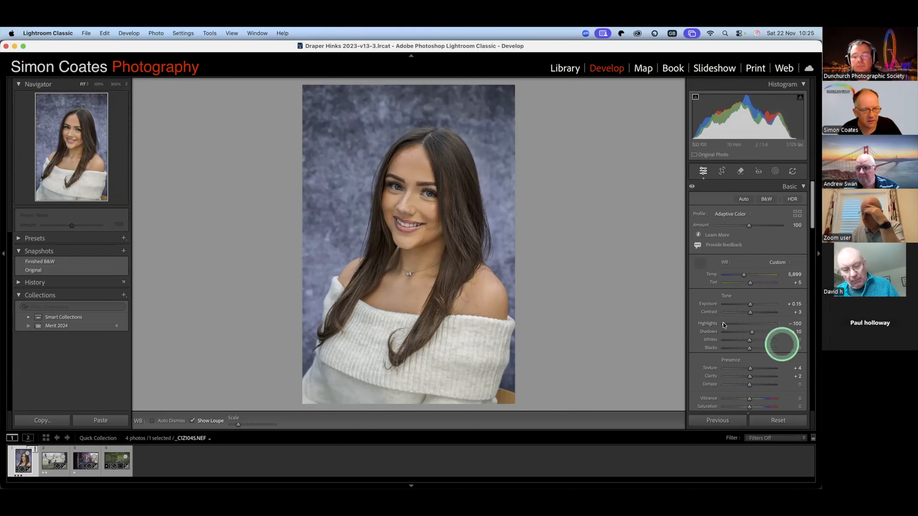
left_click_drag(724, 324, 725, 323)
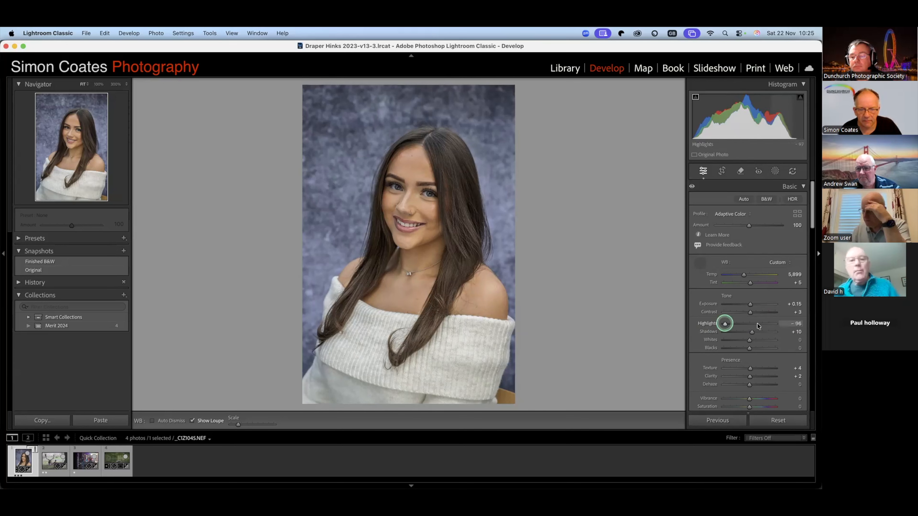
left_click(758, 324)
left_click_drag(747, 325, 742, 325)
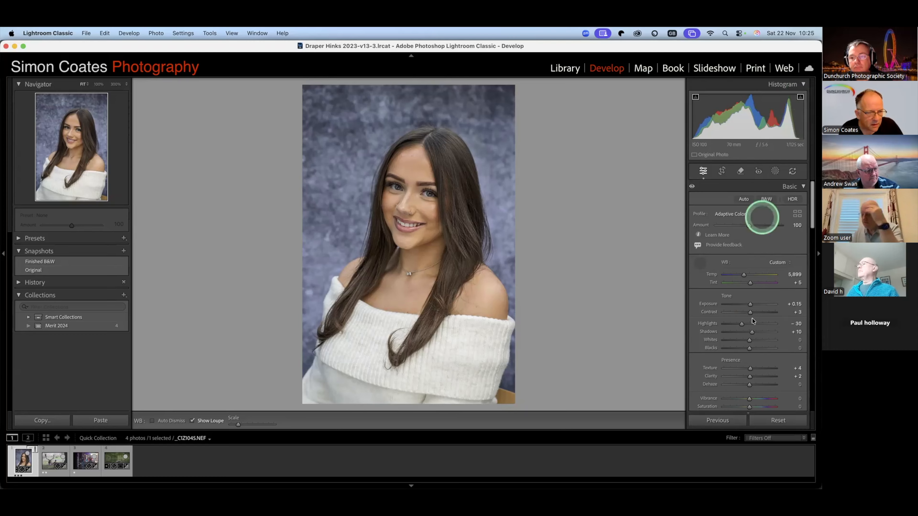
left_click_drag(743, 324, 743, 325)
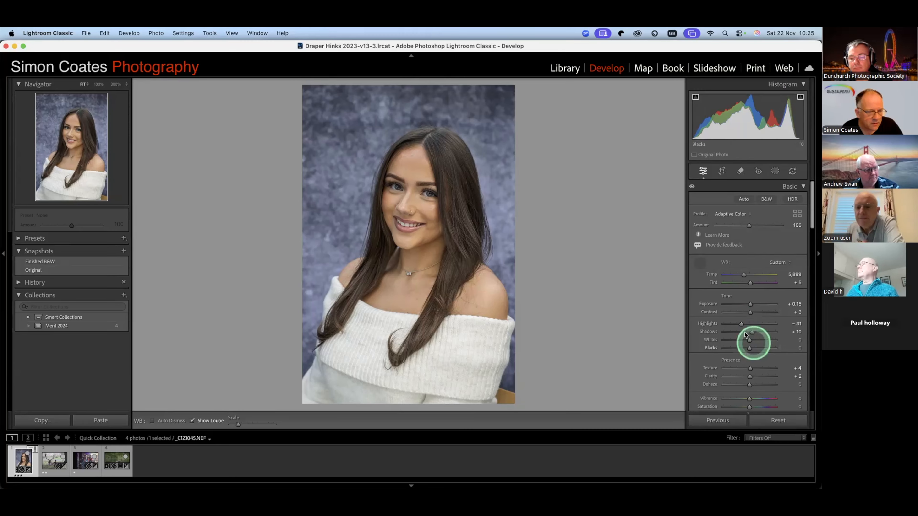
- Test the shadows at −70 and +42, and set them to +34
left_click_drag(751, 331, 731, 333)
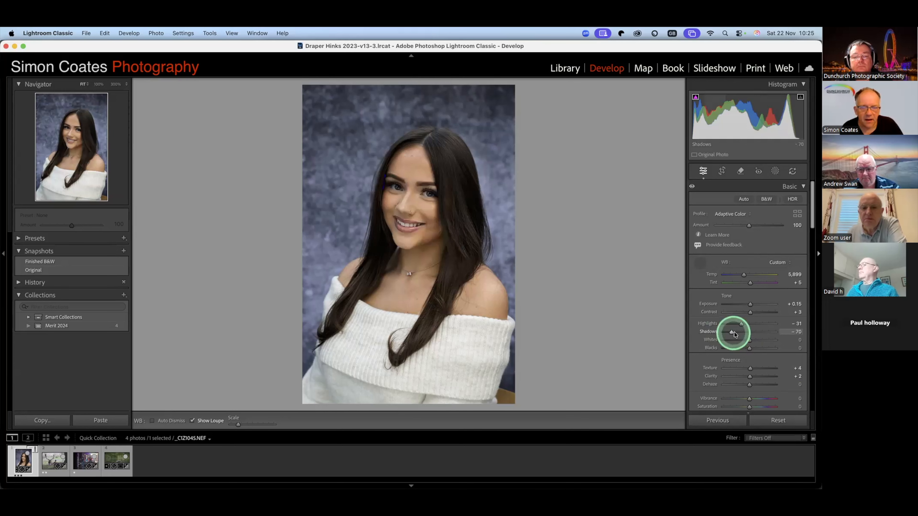
left_click_drag(733, 333, 761, 334)
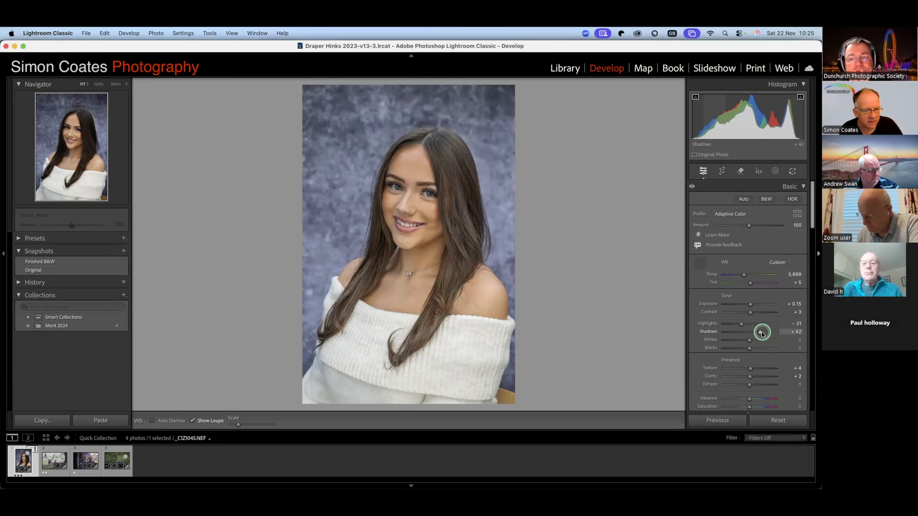
left_click_drag(761, 334, 760, 333)
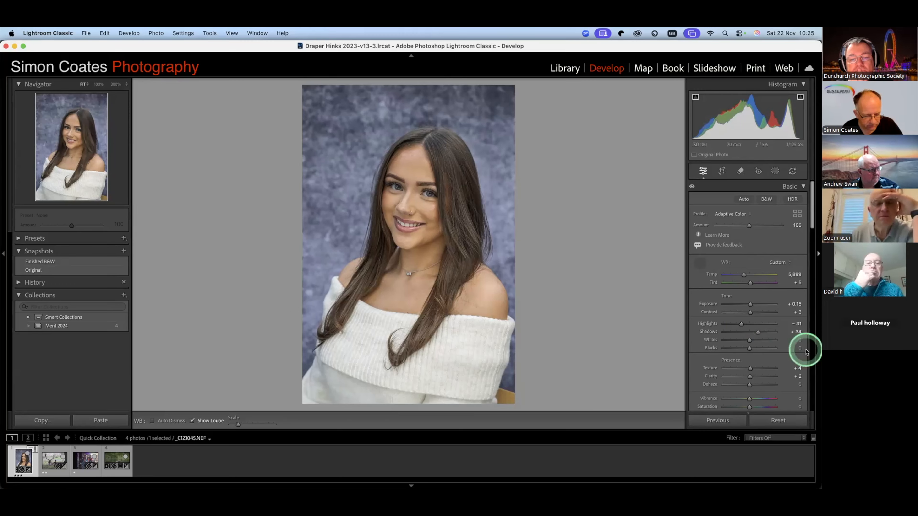
- Test the whites at +65 for clipping, set them to −7, and set the blacks to −11 while checking shadow clipping
left_click_drag(749, 346, 766, 340)
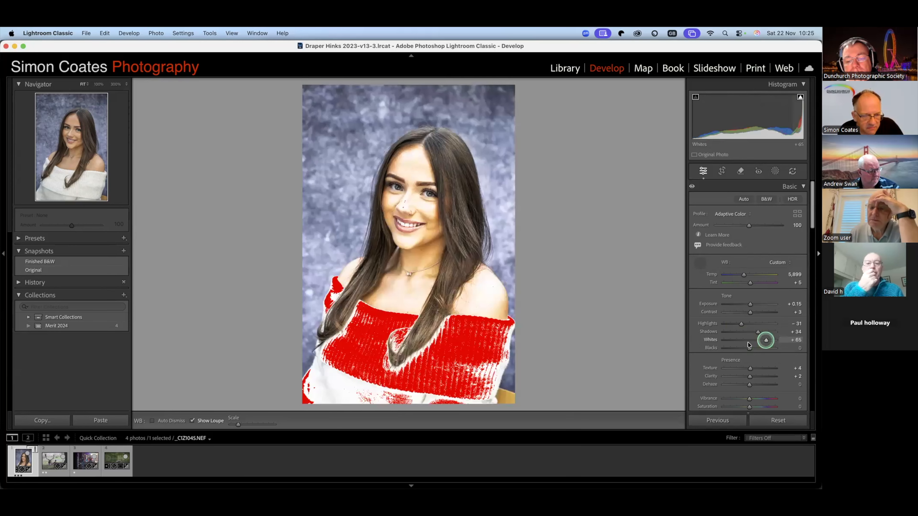
left_click(747, 341)
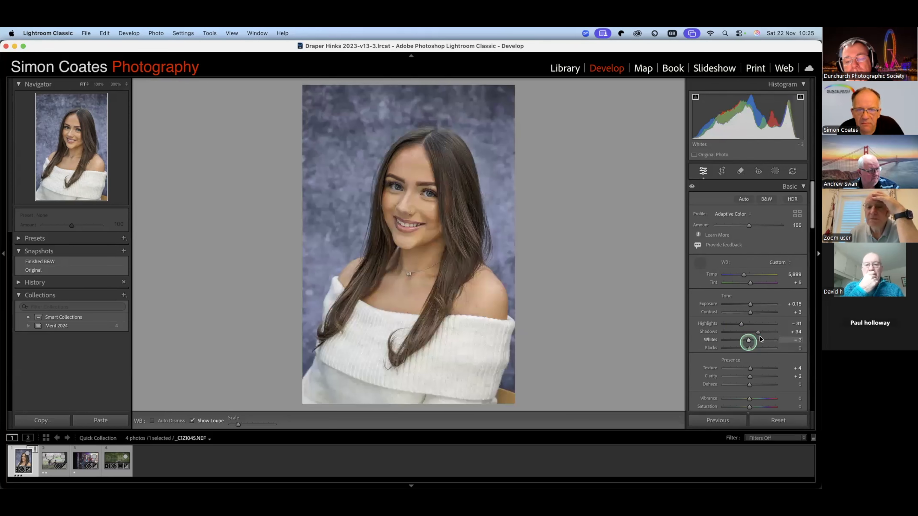
left_click(749, 348)
left_click_drag(749, 350, 745, 349)
left_click(695, 98)
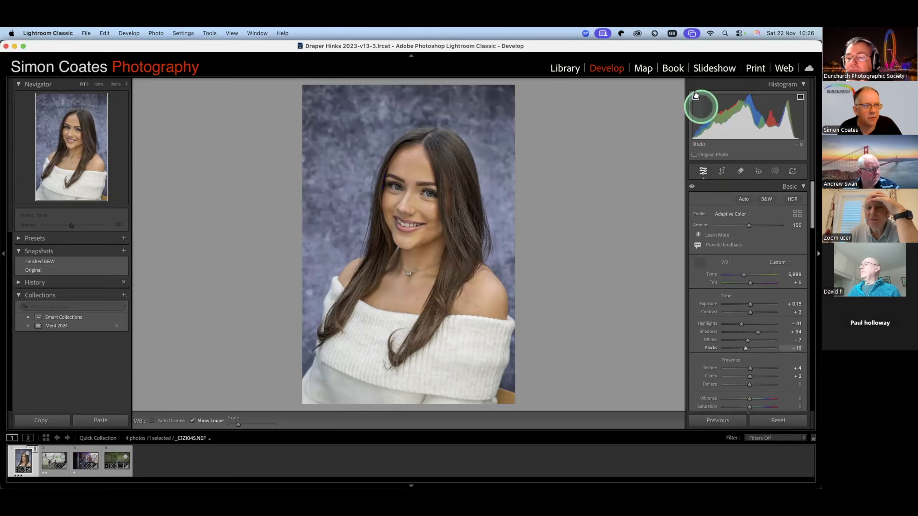
left_click(701, 144)
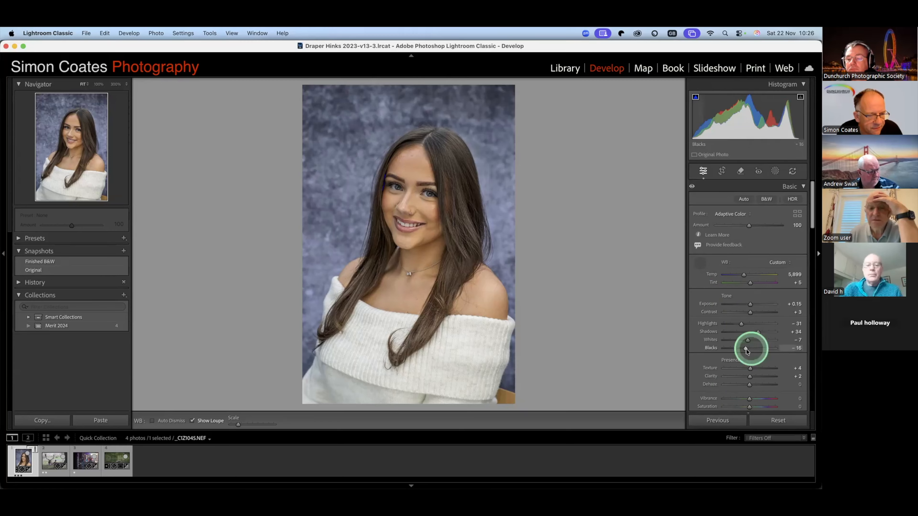
left_click_drag(746, 350, 748, 350)
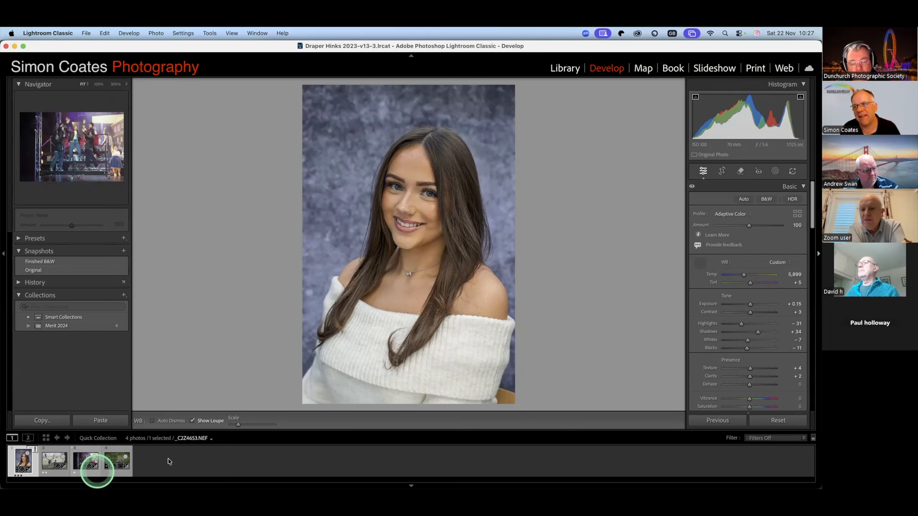
- Open the stage performance photo to examine its histogram and return to the portrait
left_click(86, 463)
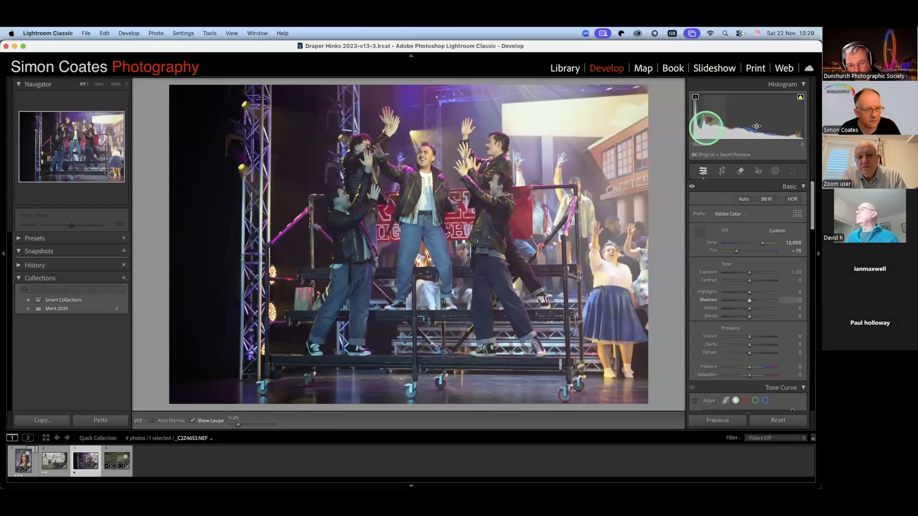
key("Left")
key("Left")
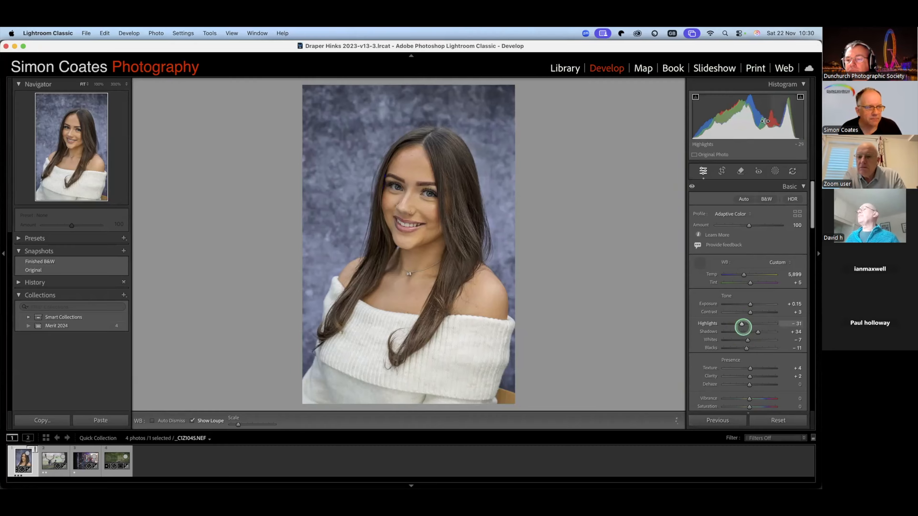
- Lower the portrait's highlights to −56 and raise its blacks to −6
left_click_drag(769, 128, 759, 128)
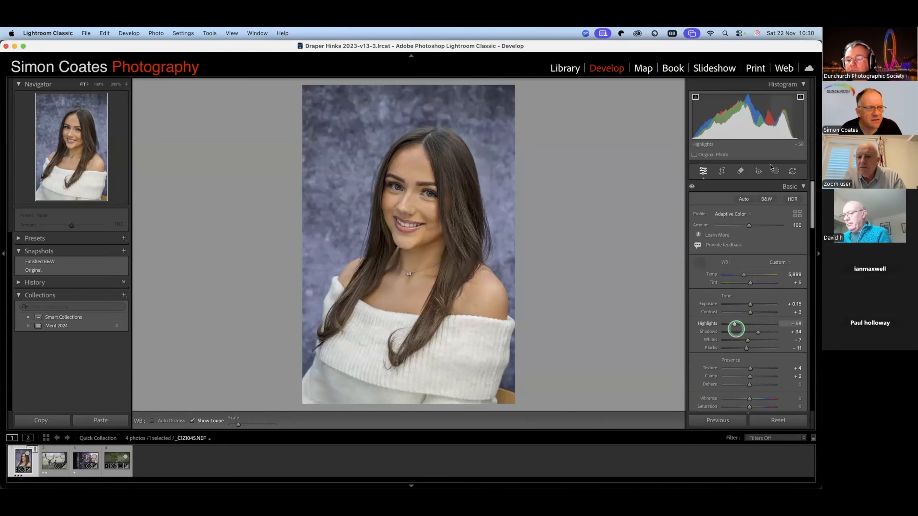
left_click_drag(782, 328, 777, 328)
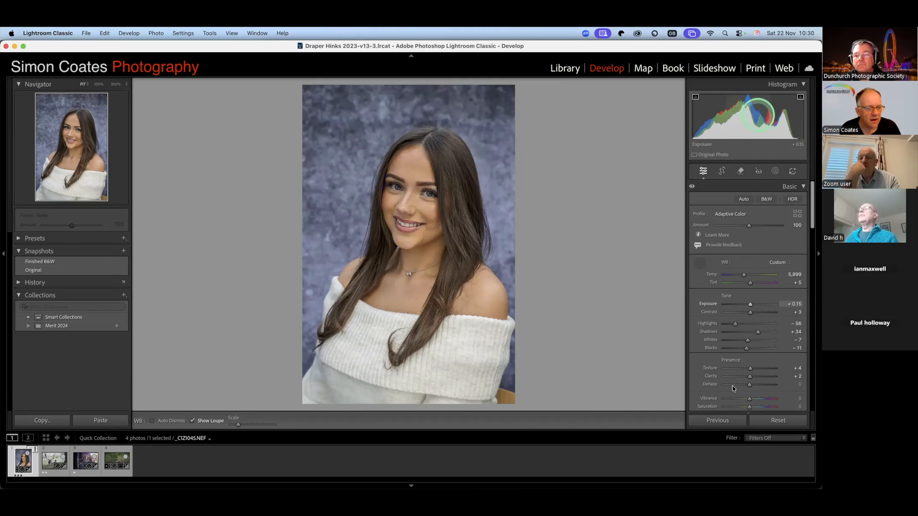
scroll(733, 388, "down", 3)
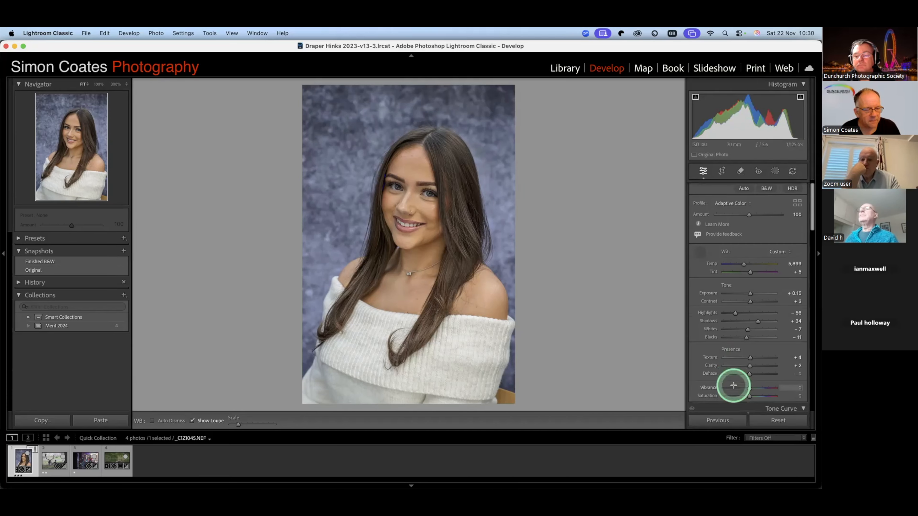
scroll(733, 387, "down", 20)
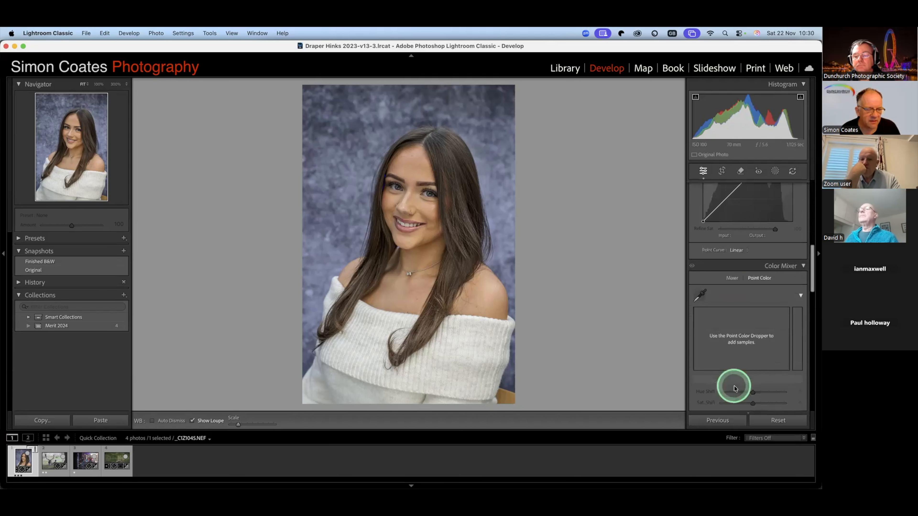
scroll(734, 389, "up", 10)
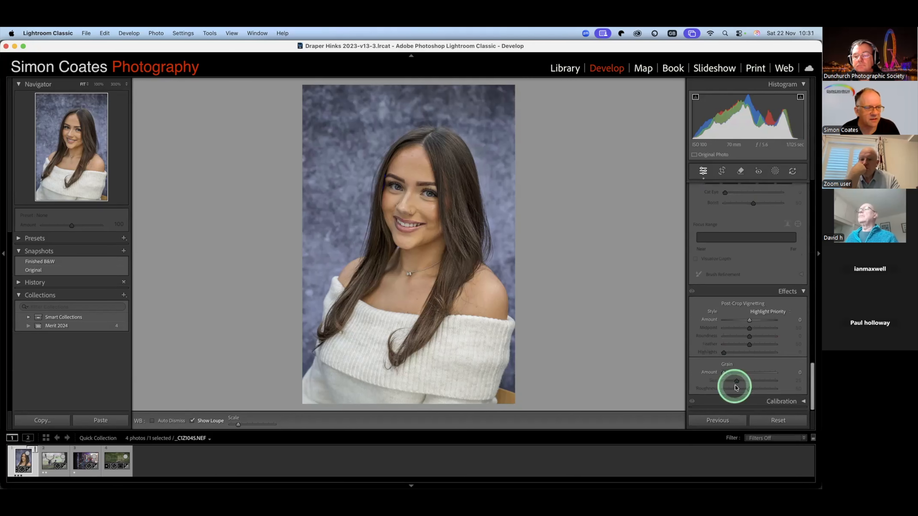
scroll(736, 387, "up", 15)
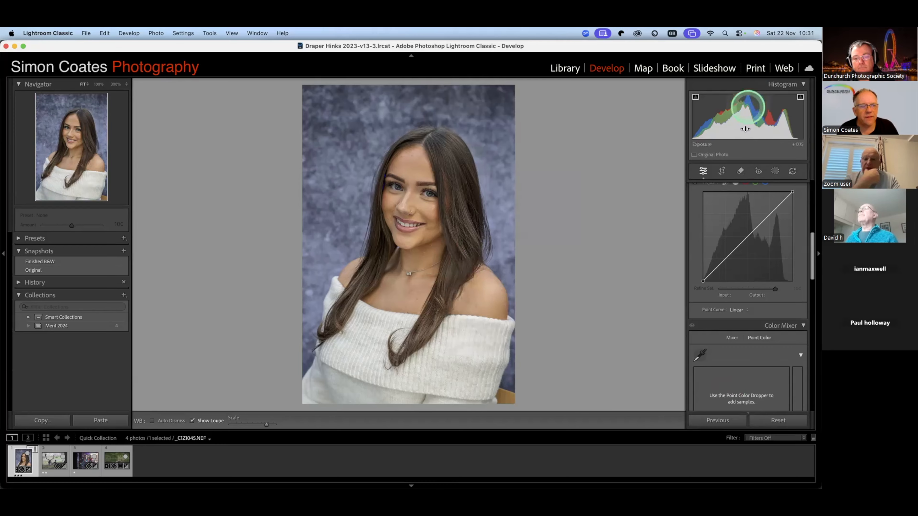
scroll(808, 228, "up", 10)
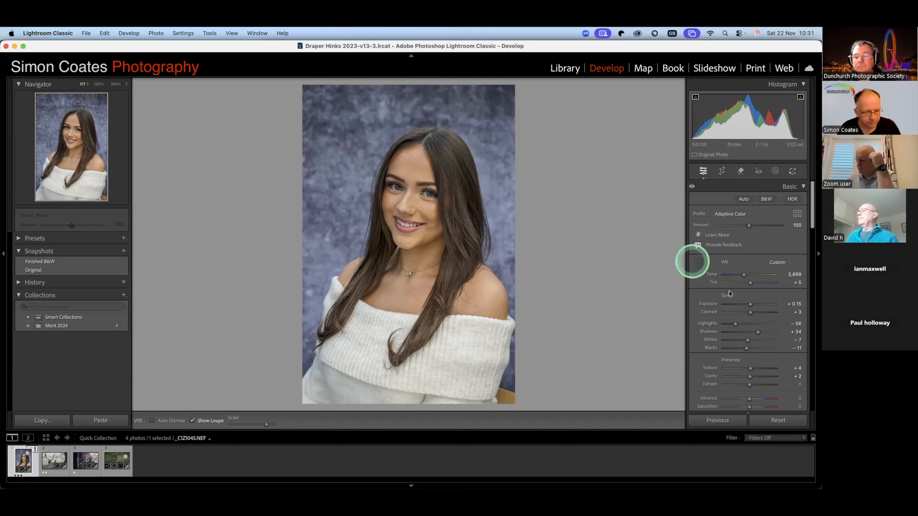
scroll(730, 300, "down", 2)
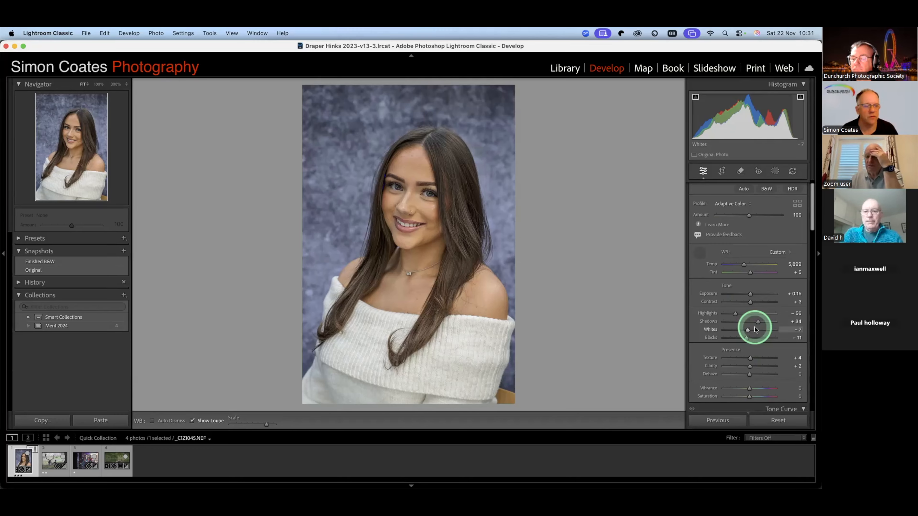
left_click(747, 340)
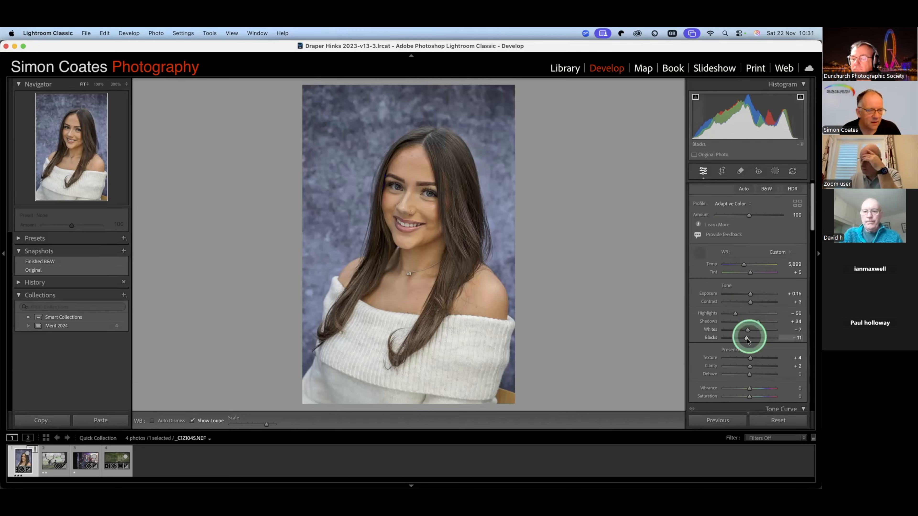
left_click_drag(747, 340, 749, 340)
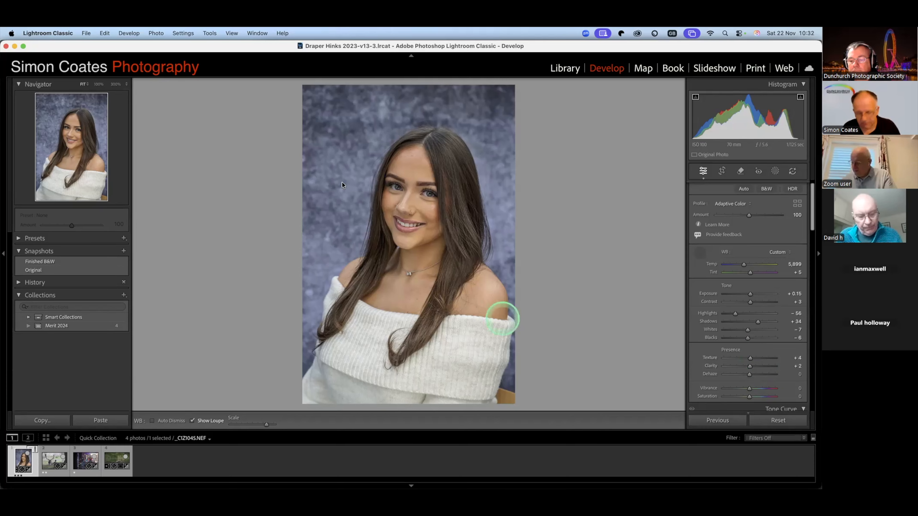
- Magnify the portrait to 100%, dismiss the white balance selector, and examine the eye and hair
left_click(115, 84)
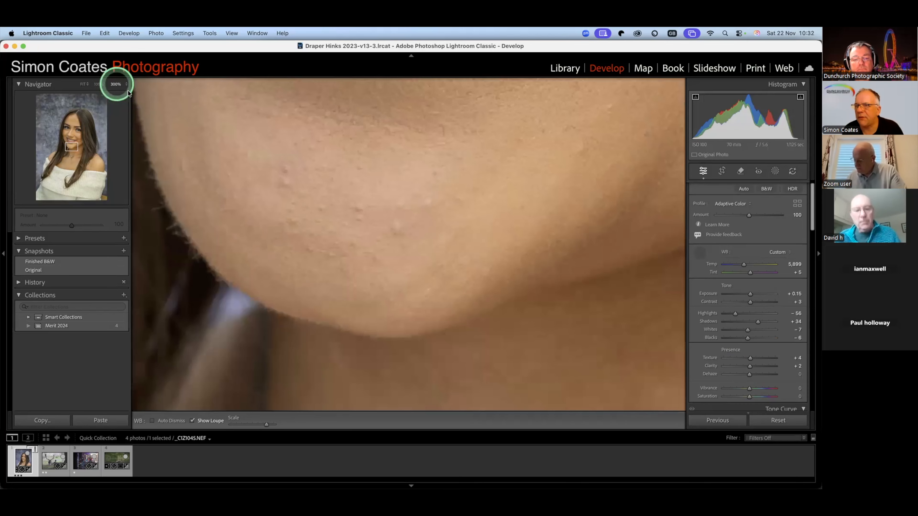
left_click(127, 88)
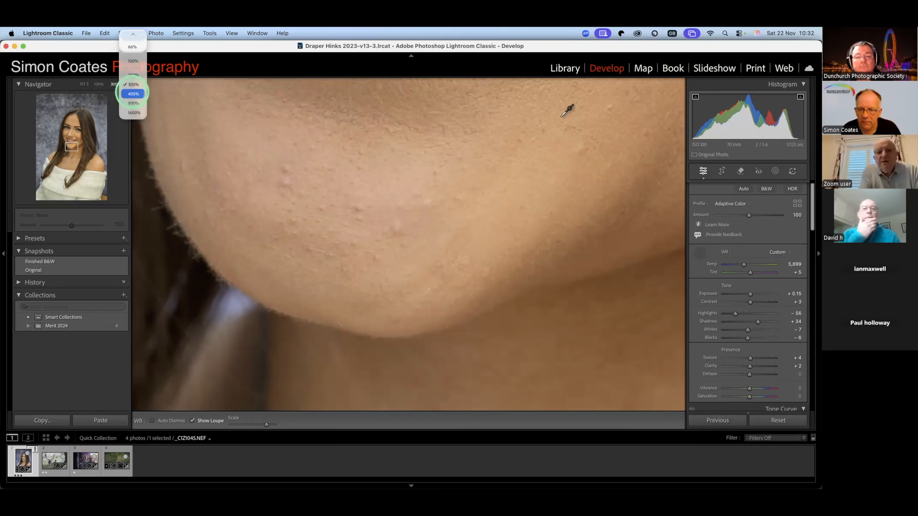
left_click(135, 63)
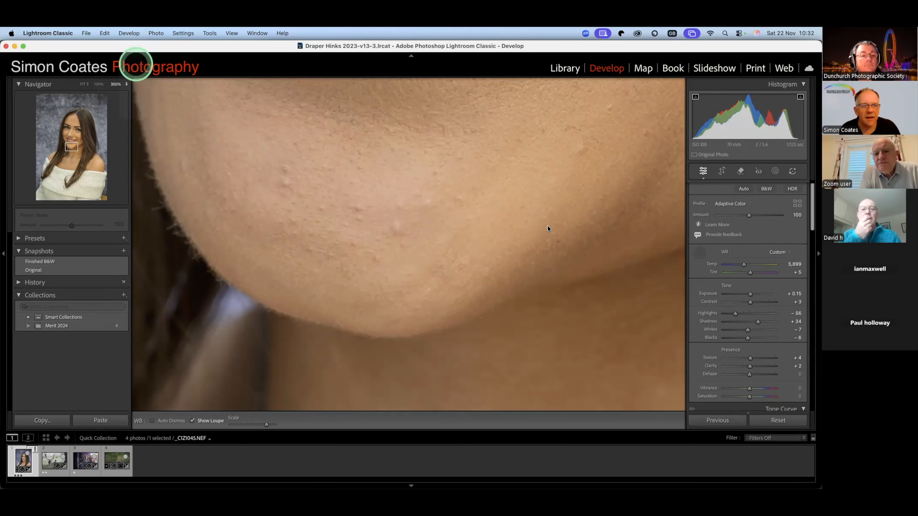
left_click(602, 125)
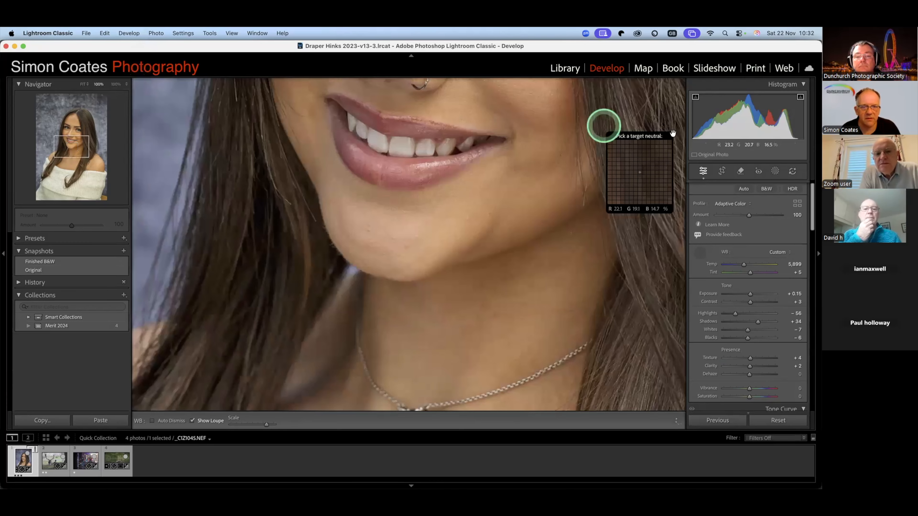
key("super+z")
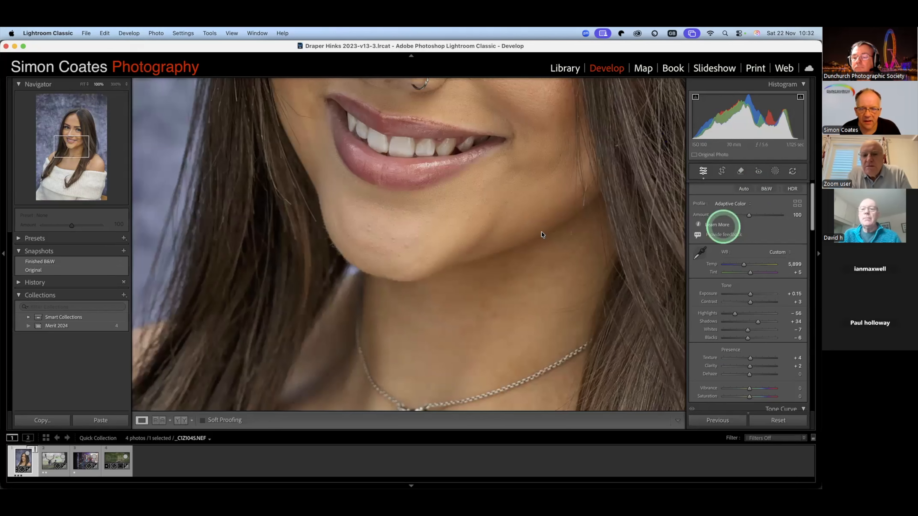
left_click_drag(411, 194, 274, 406)
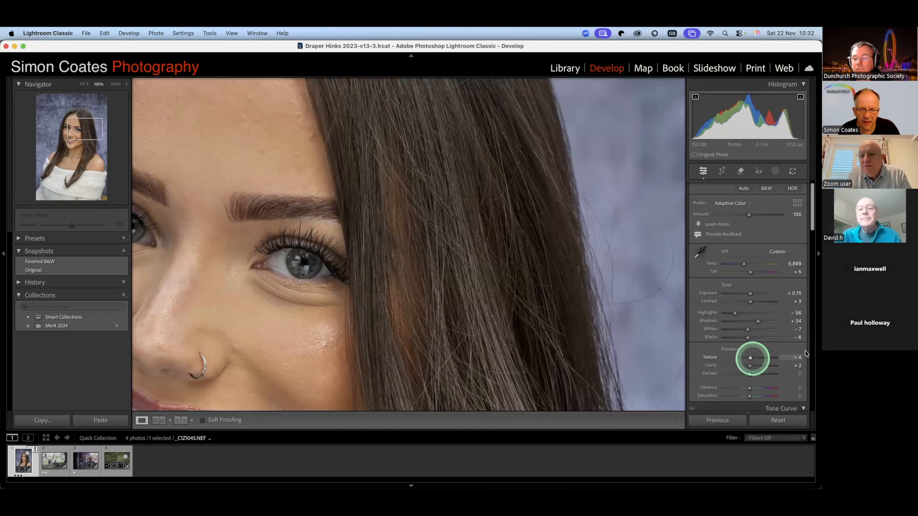
- Test the portrait's texture at +100, set it to +12, and test the clarity at +52
left_click_drag(751, 358, 806, 351)
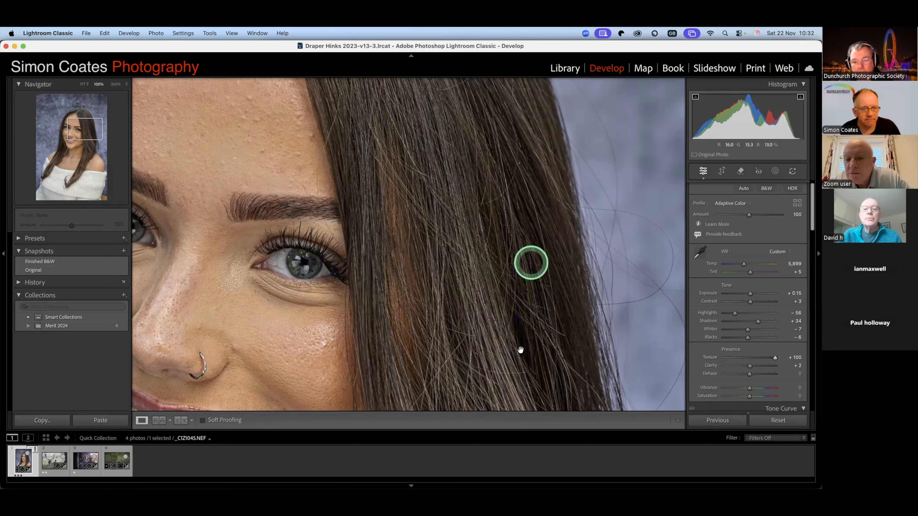
left_click(773, 358)
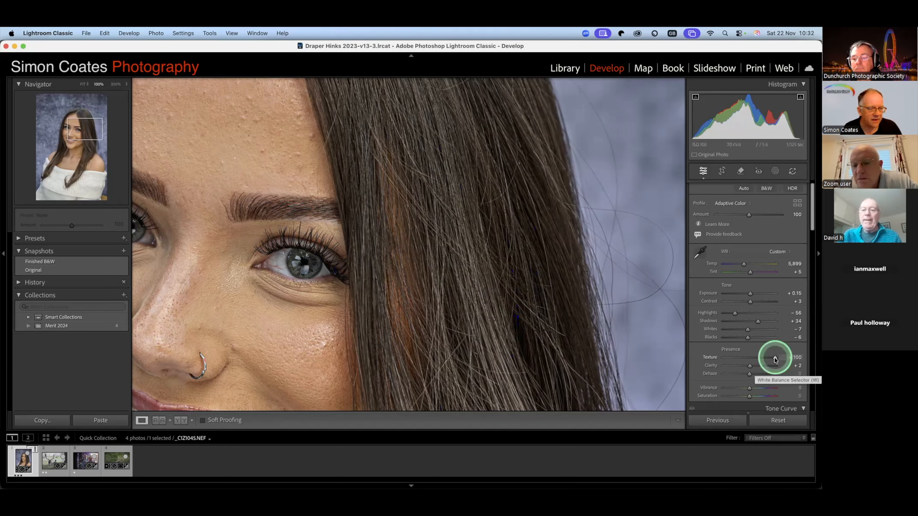
mouse_move(765, 359)
left_mouse_down()
mouse_move(752, 359)
mouse_move(774, 366)
left_mouse_up()
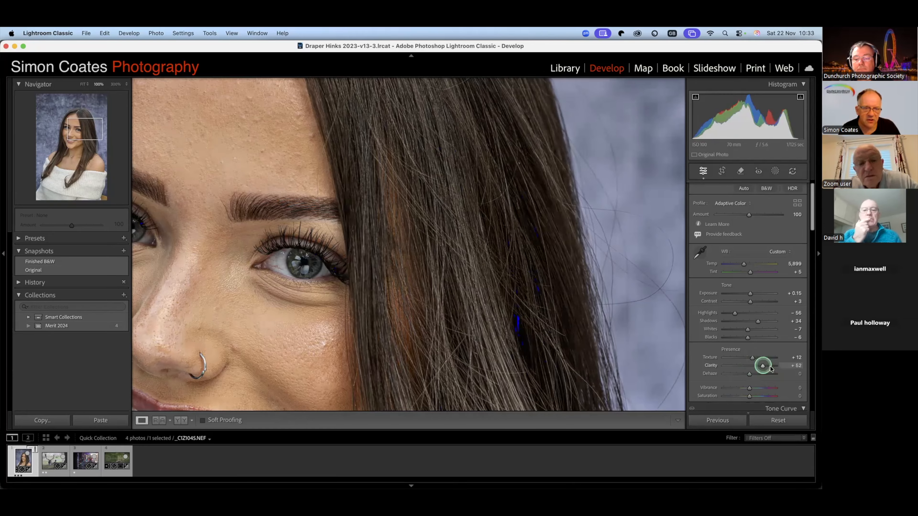
- Test the portrait's clarity at −81 for skin softening, and set it to +12
left_click_drag(769, 367, 728, 373)
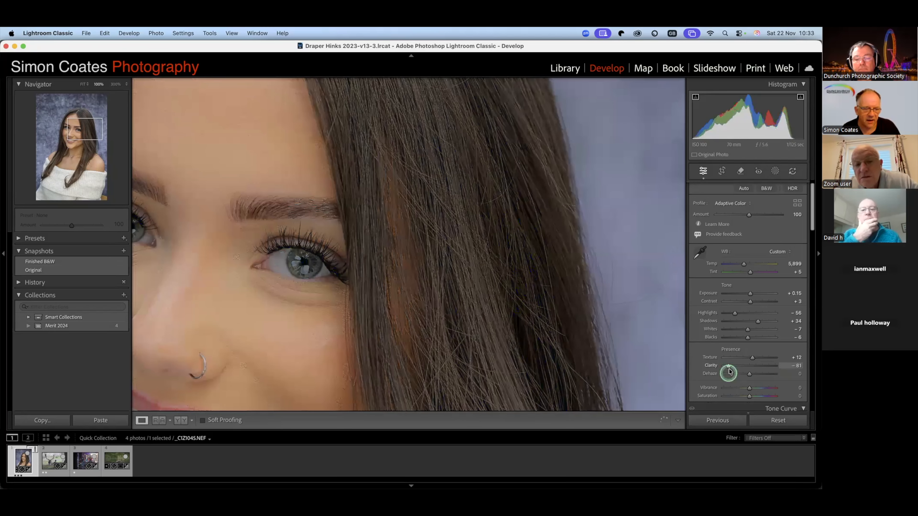
left_click_drag(728, 371, 729, 372)
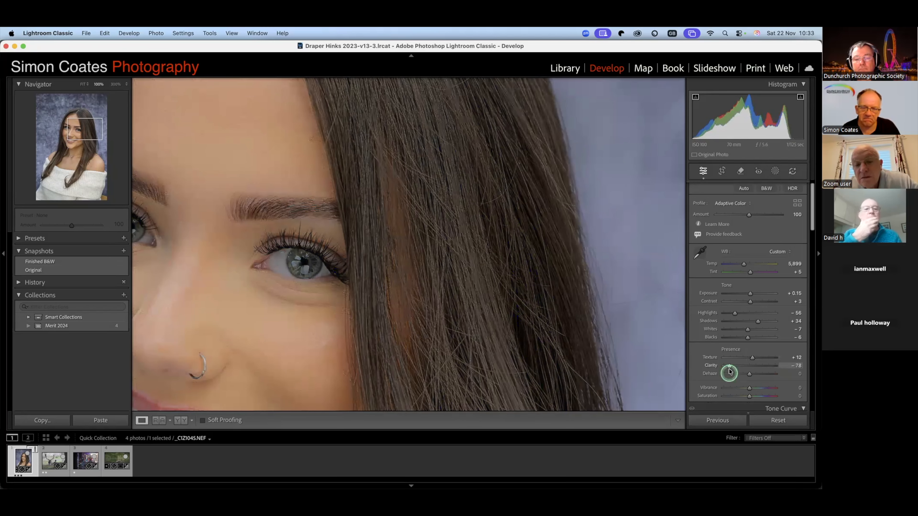
left_click(753, 364)
left_click(752, 366)
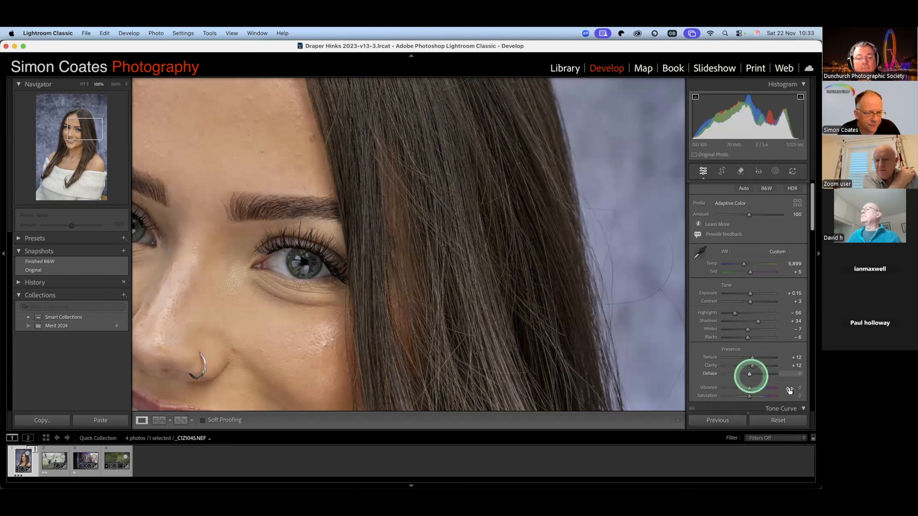
- View the full portrait, test the dehaze at +61, and set it to +4
key("z")
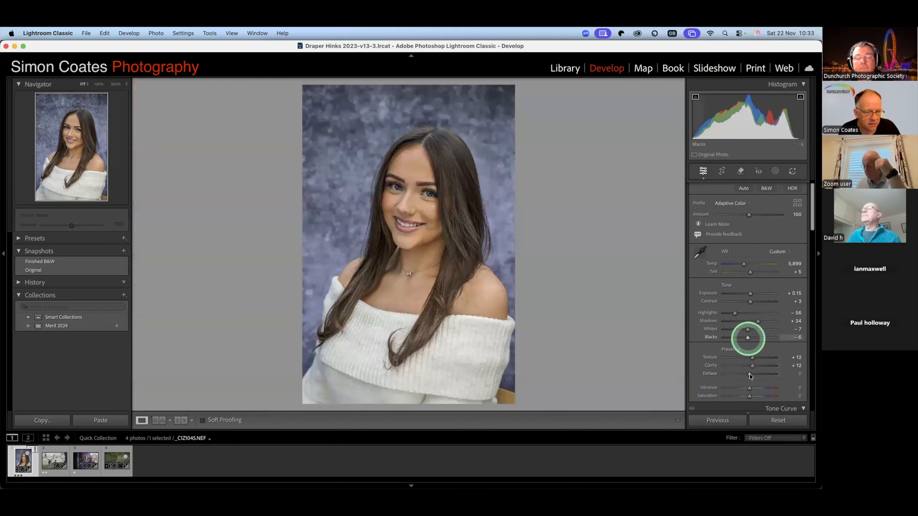
mouse_move(751, 374)
left_mouse_down()
mouse_move(771, 376)
mouse_move(763, 377)
left_mouse_up()
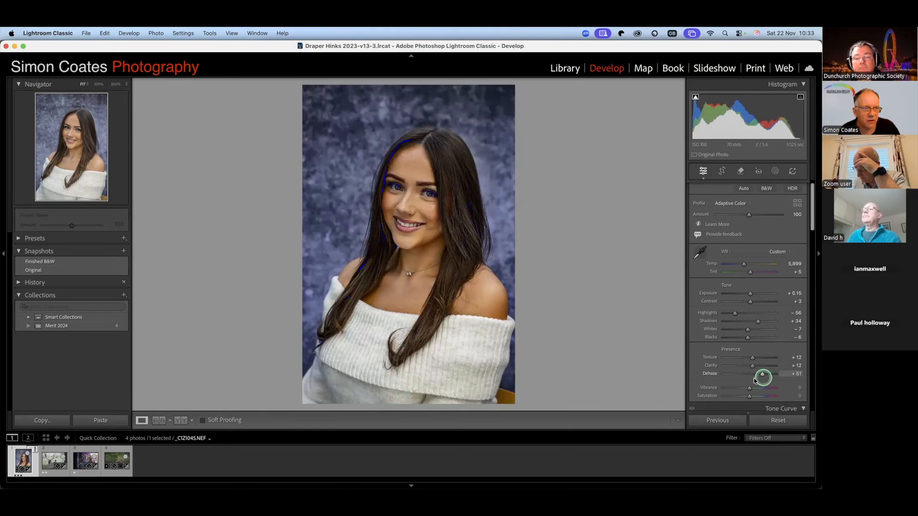
left_click_drag(753, 380, 751, 380)
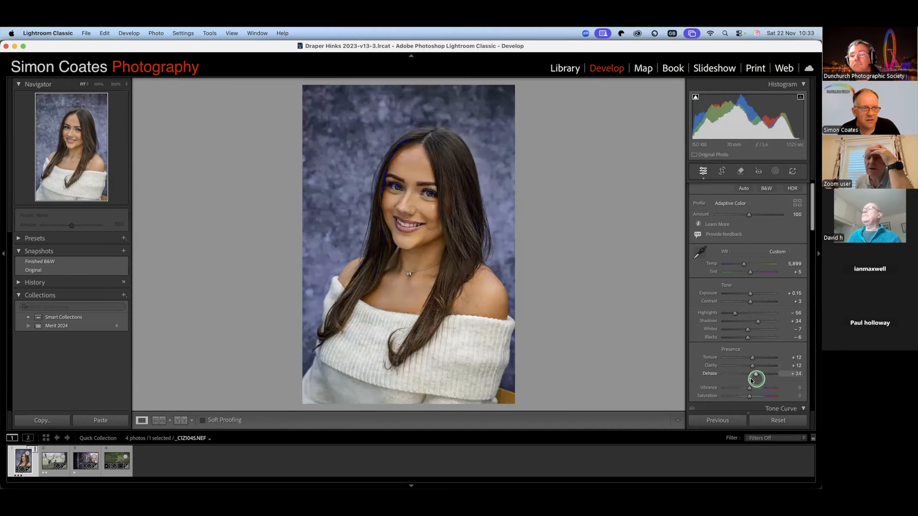
left_click(751, 381)
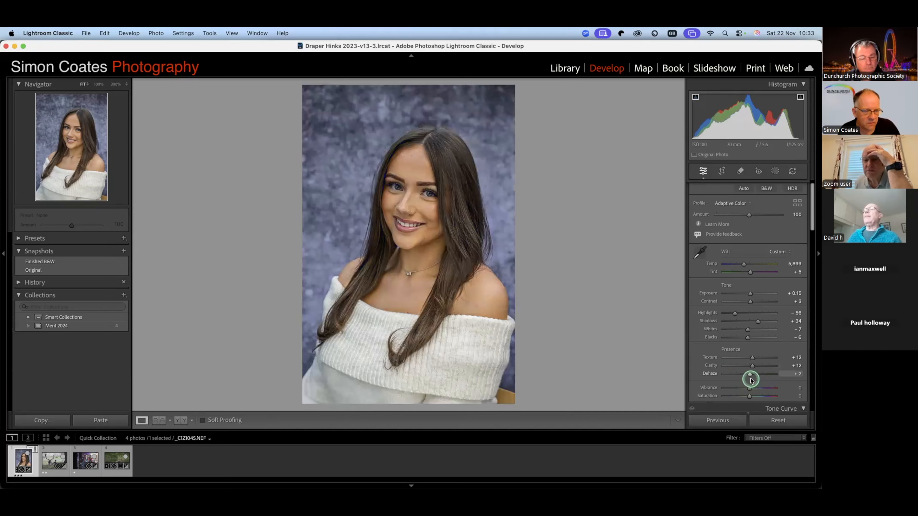
left_click_drag(751, 380, 751, 380)
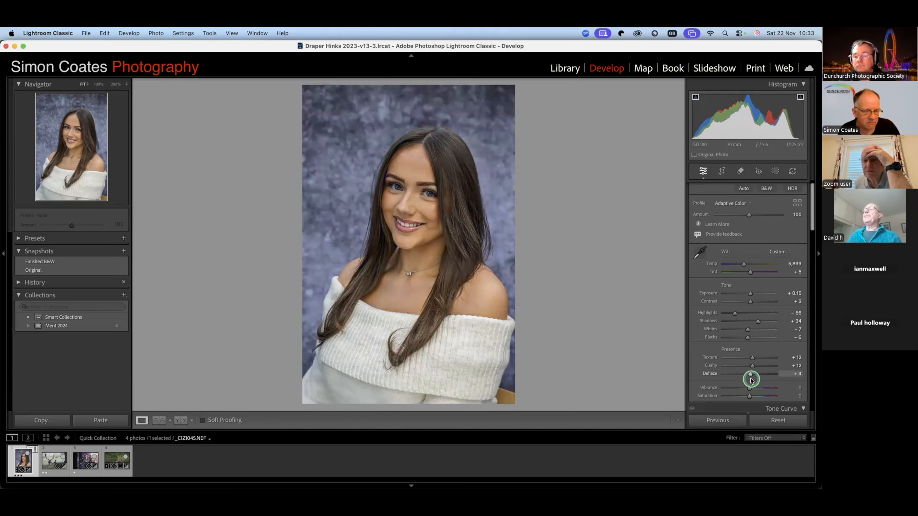
left_click(490, 393)
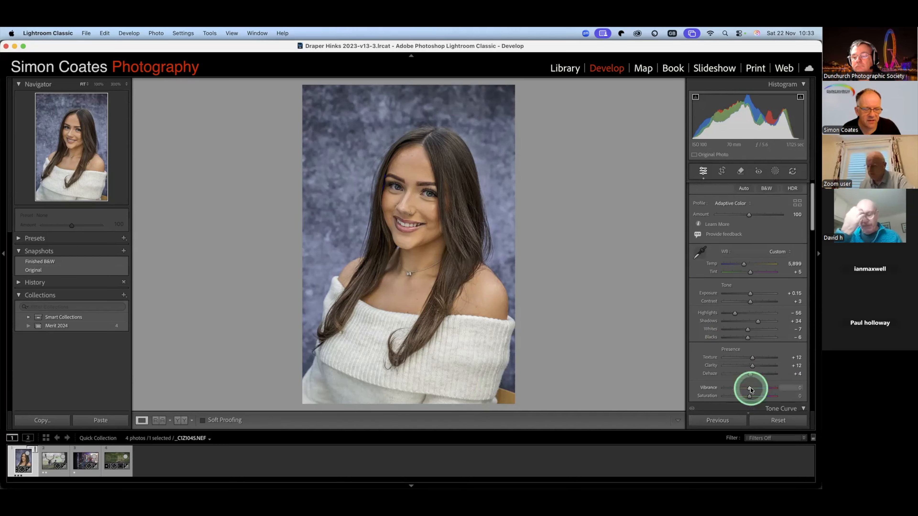
- Set the portrait's vibrance to +3, test the saturation at +32, and set the saturation to +4
left_click_drag(752, 389, 749, 397)
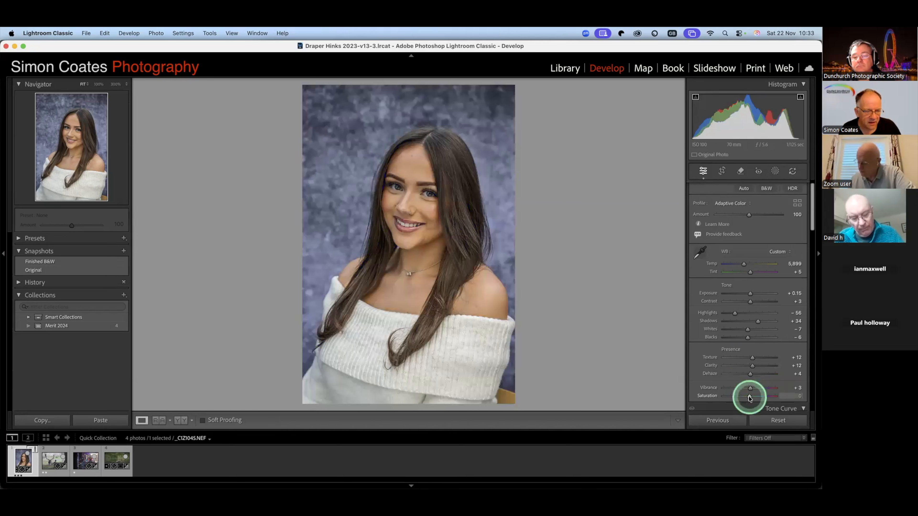
left_click(757, 396)
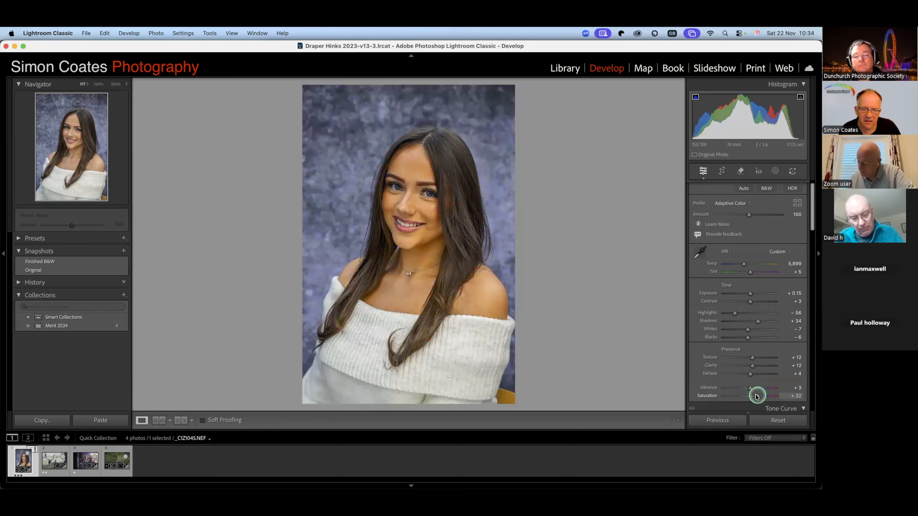
left_click_drag(758, 397, 751, 398)
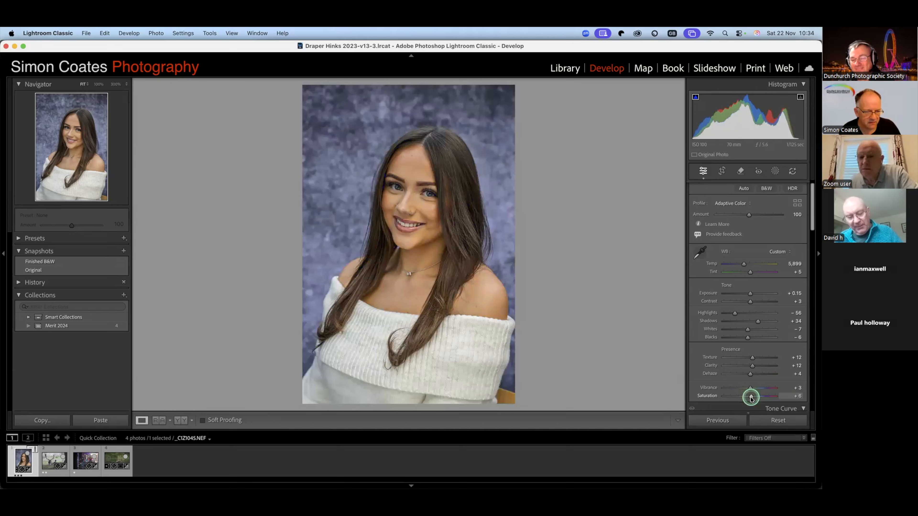
left_click_drag(750, 396, 750, 396)
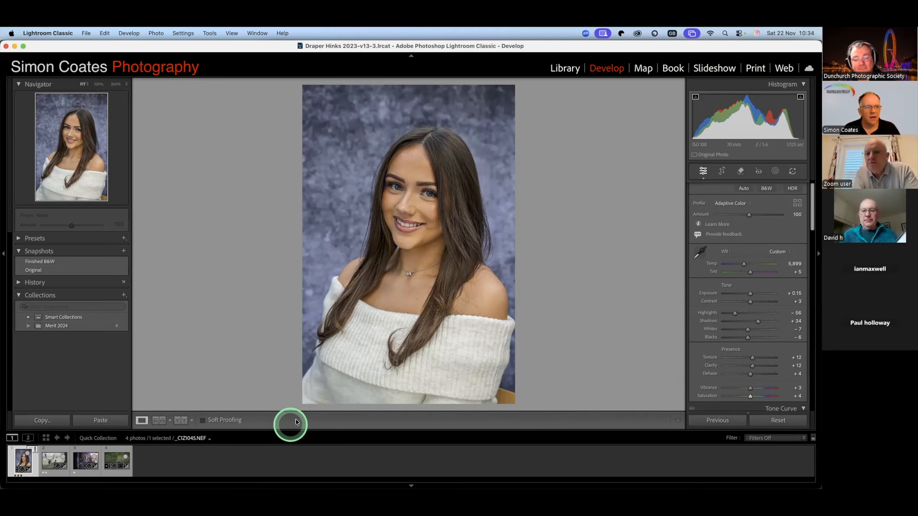
- Create a person mask covering only the eye sclera of the portrait's subject
left_click(462, 252)
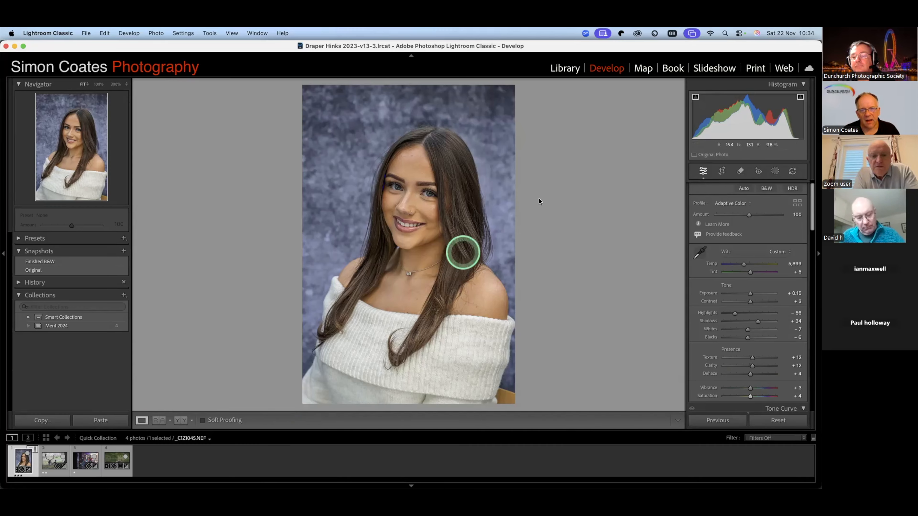
left_click(416, 165)
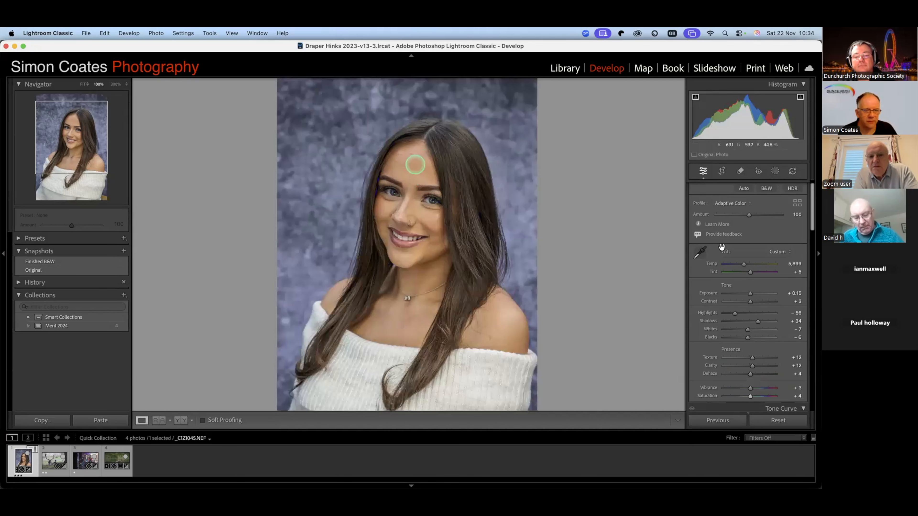
left_click(454, 267)
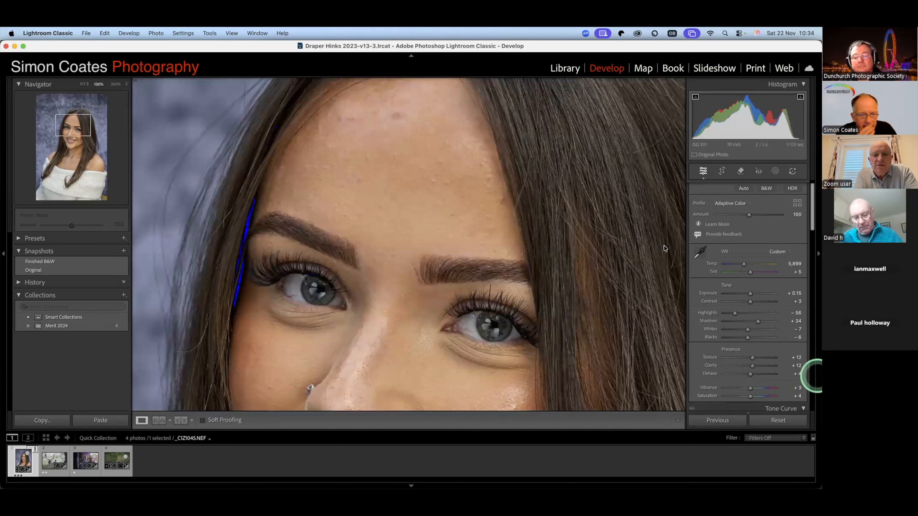
left_click(572, 188)
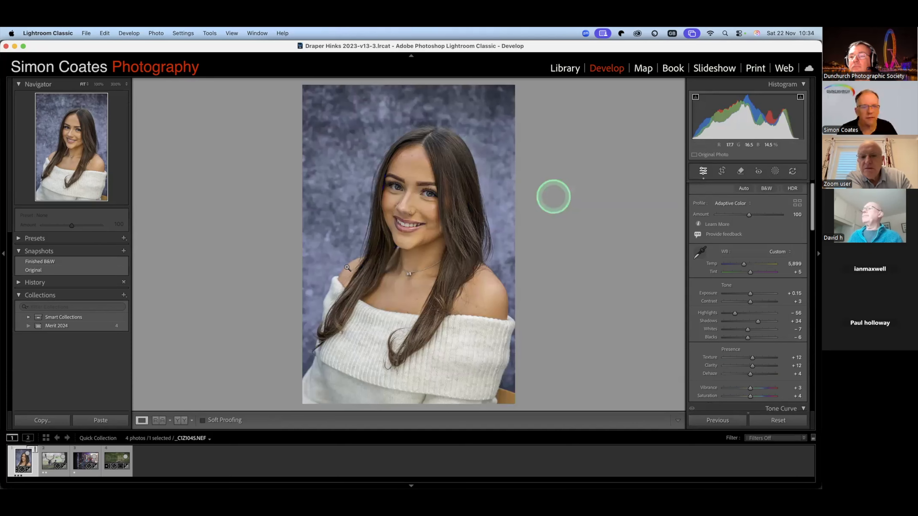
left_click(775, 171)
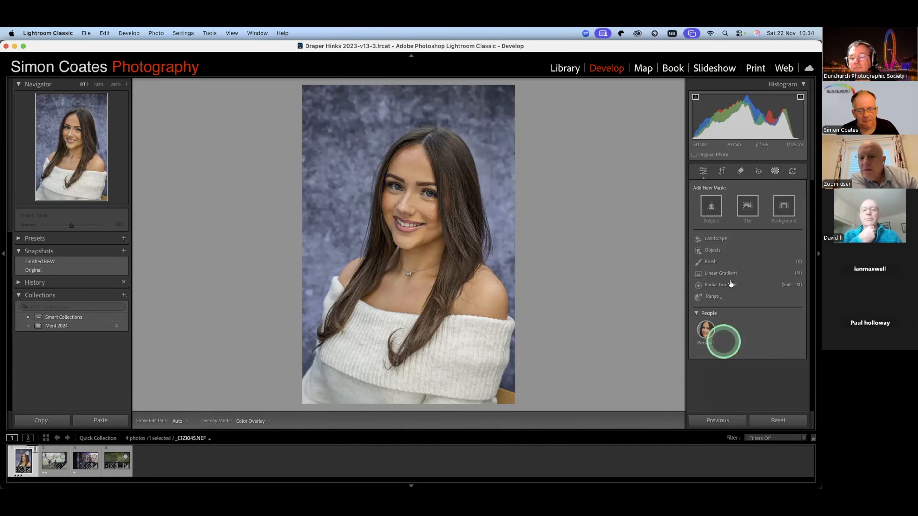
left_click(705, 329)
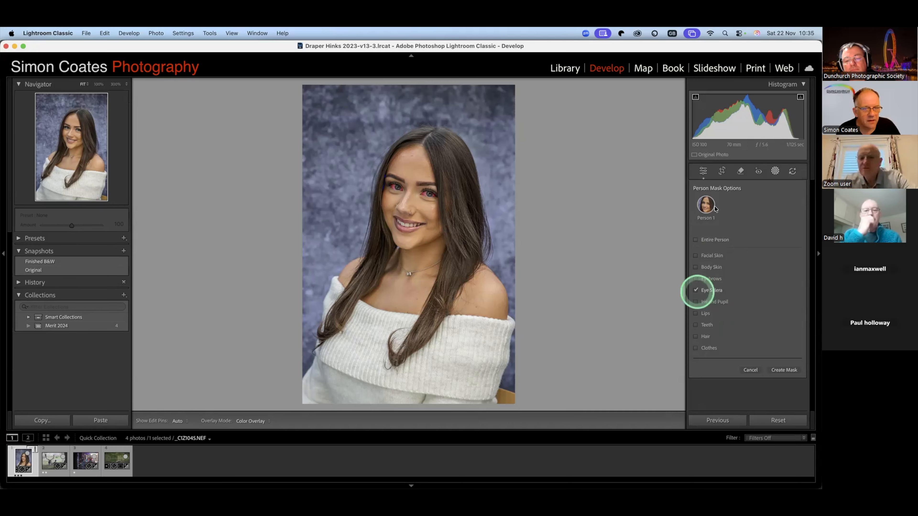
left_click(703, 291)
left_click(783, 369)
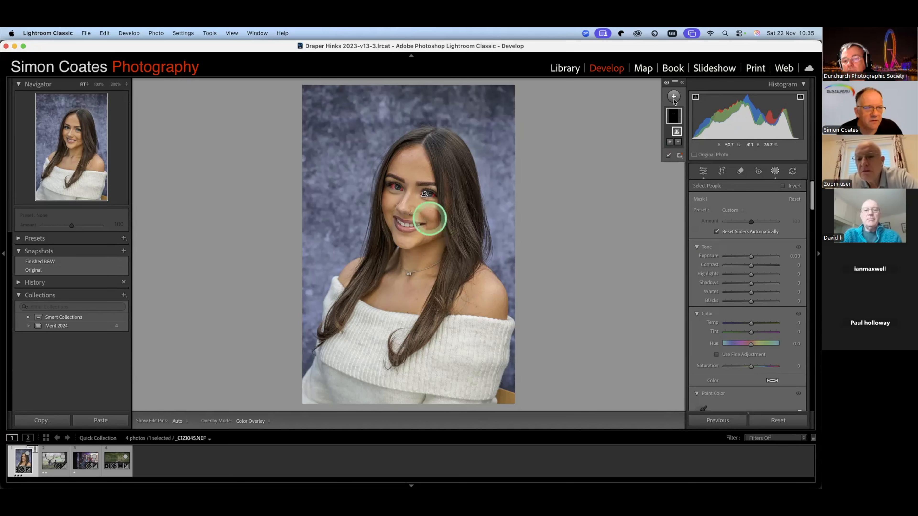
- Brighten the eye sclera mask with exposure 0.28 and whites 1
key("z")
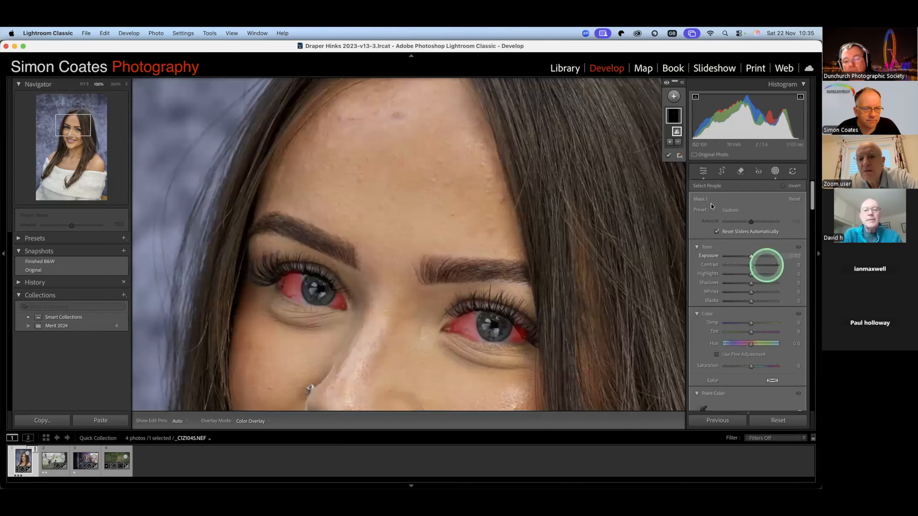
left_click_drag(751, 256, 753, 256)
left_click_drag(751, 292, 752, 293)
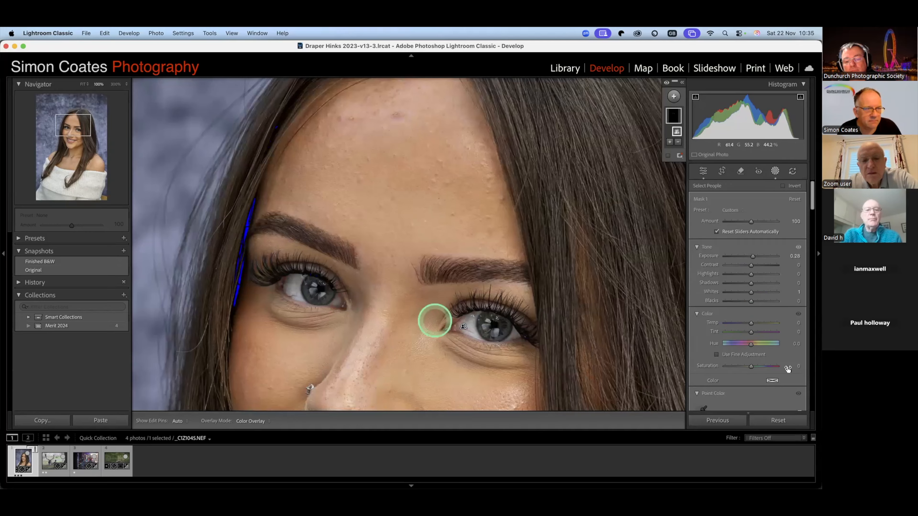
- Create a second person mask covering the subject's iris and pupil
key("z")
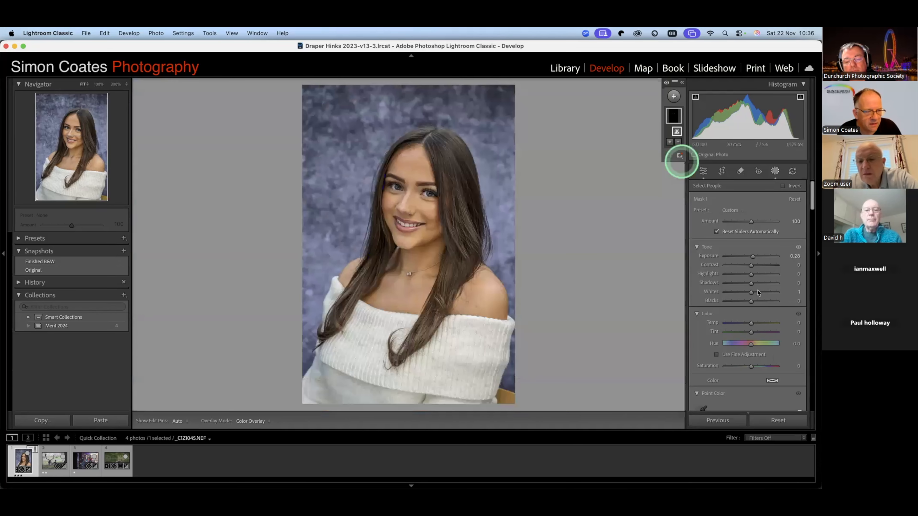
left_click(670, 142)
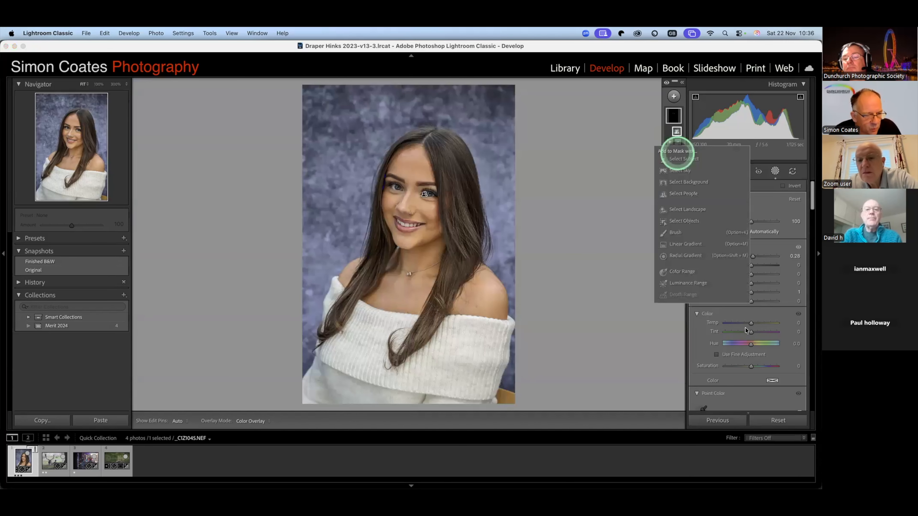
left_click(689, 193)
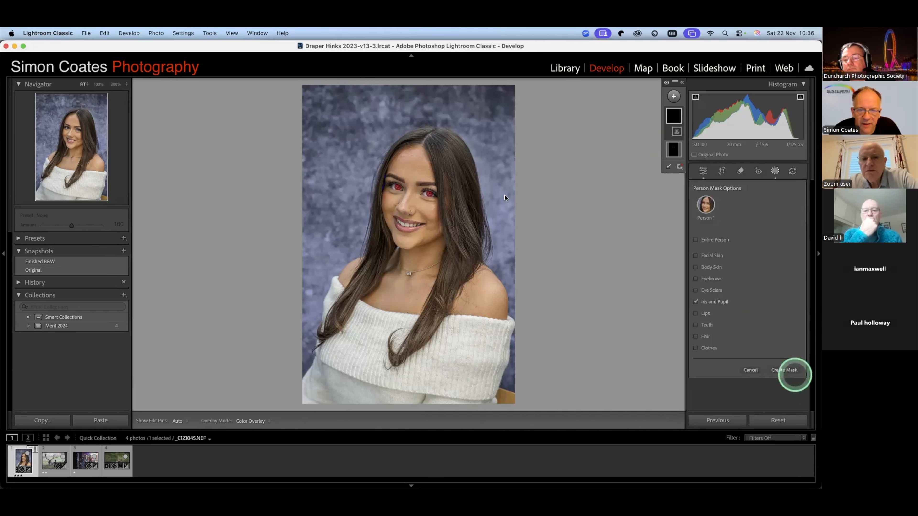
left_click(784, 369)
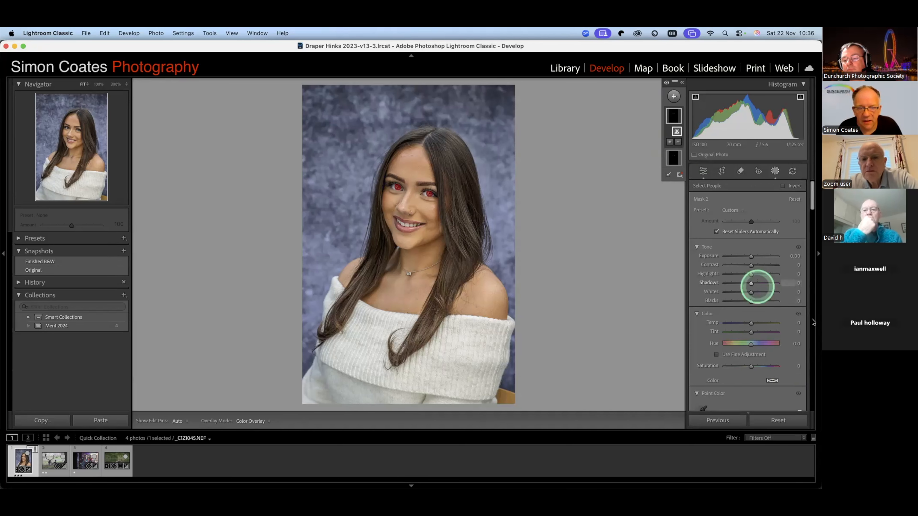
- Set the iris and pupil mask's tint to 17 and temperature to −40
left_click_drag(751, 332, 755, 333)
left_click_drag(744, 323, 740, 322)
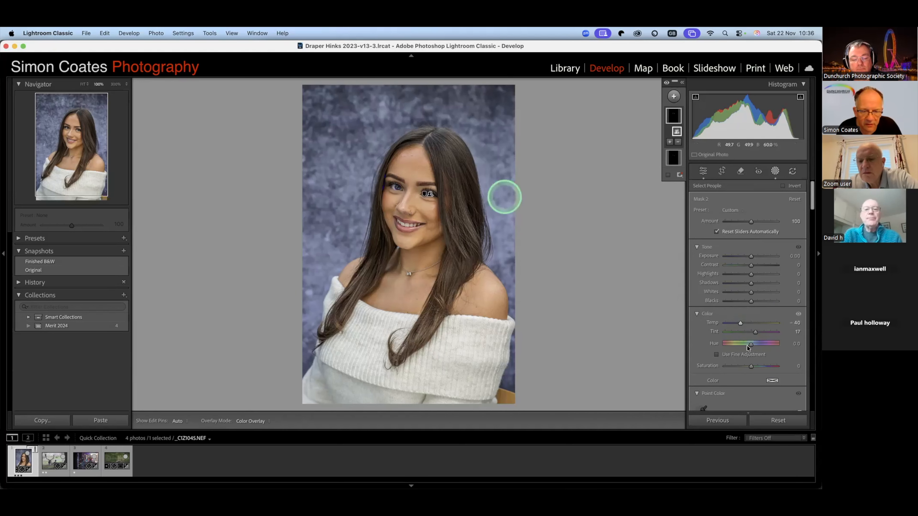
key("z")
- Try shifting the iris and pupil mask's hue to −123.8, and undo the hue change
left_click_drag(751, 345, 732, 346)
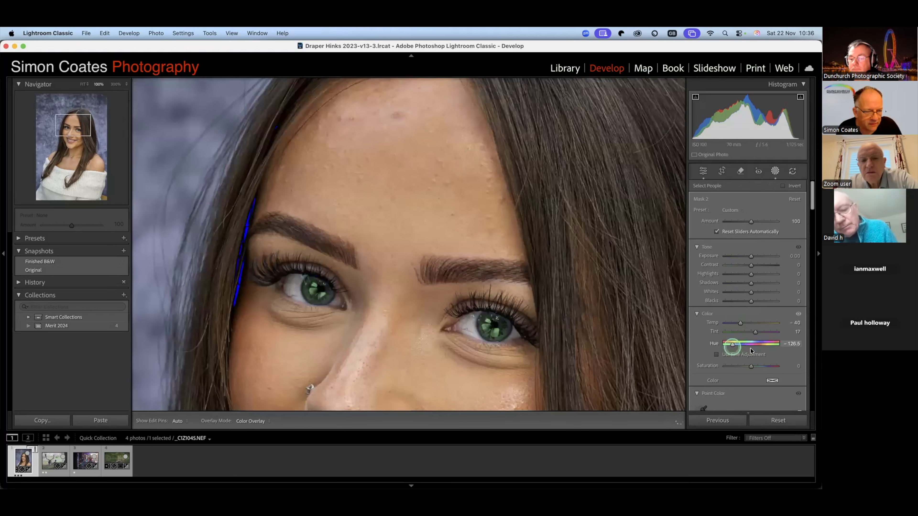
left_click_drag(732, 346, 733, 346)
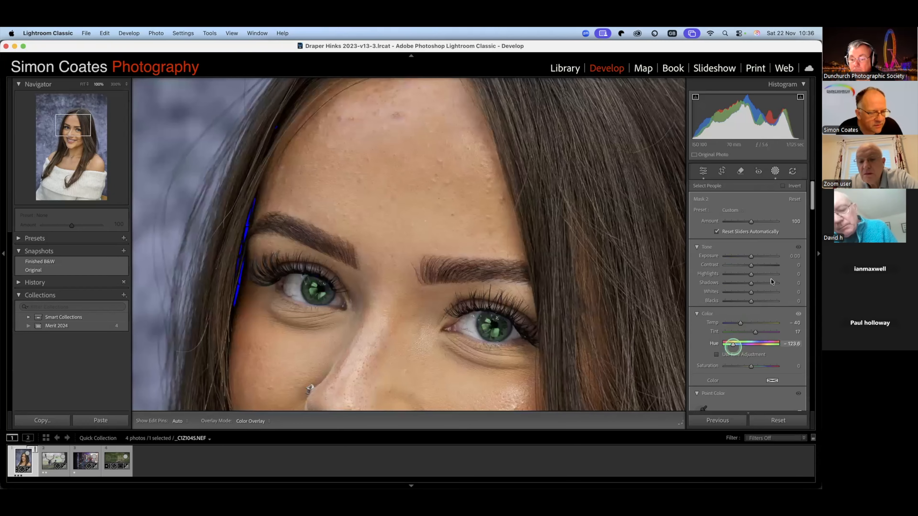
key("super+z")
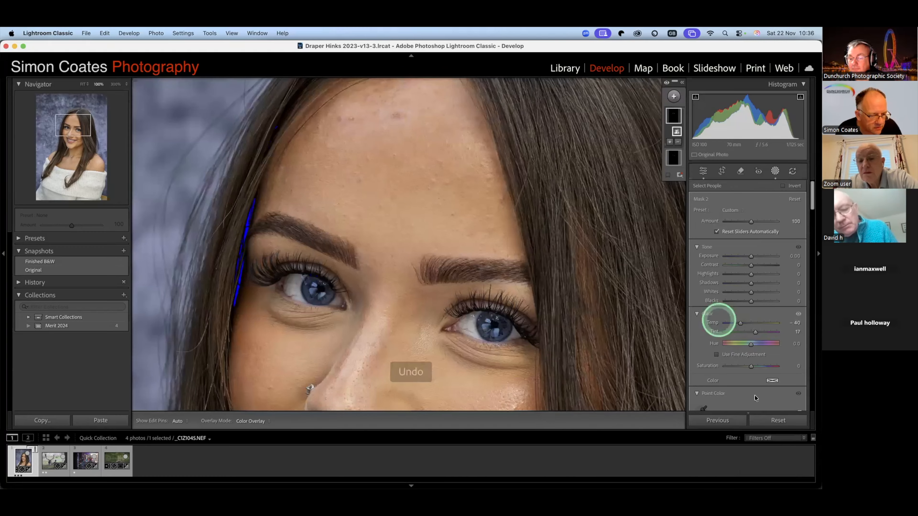
- Set the iris and pupil mask's clarity to 22 and texture to 8
scroll(753, 395, "down", 10)
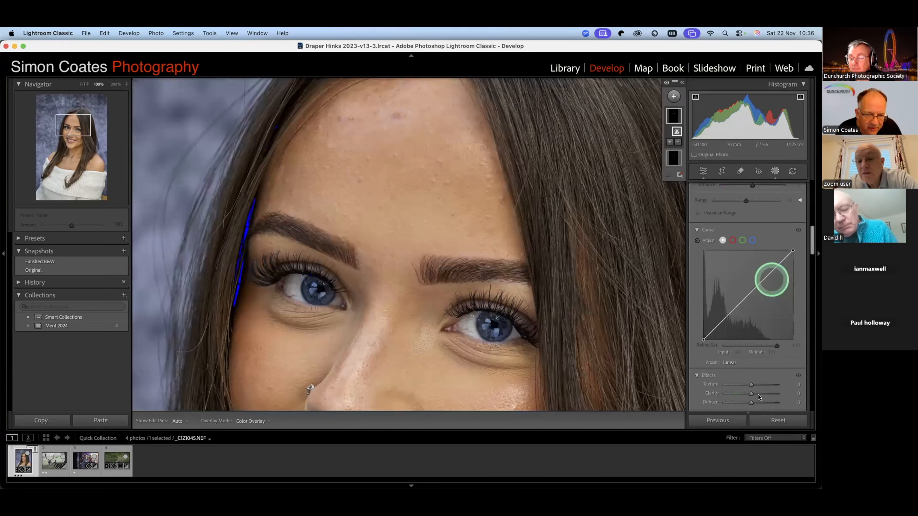
left_click_drag(752, 394, 756, 385)
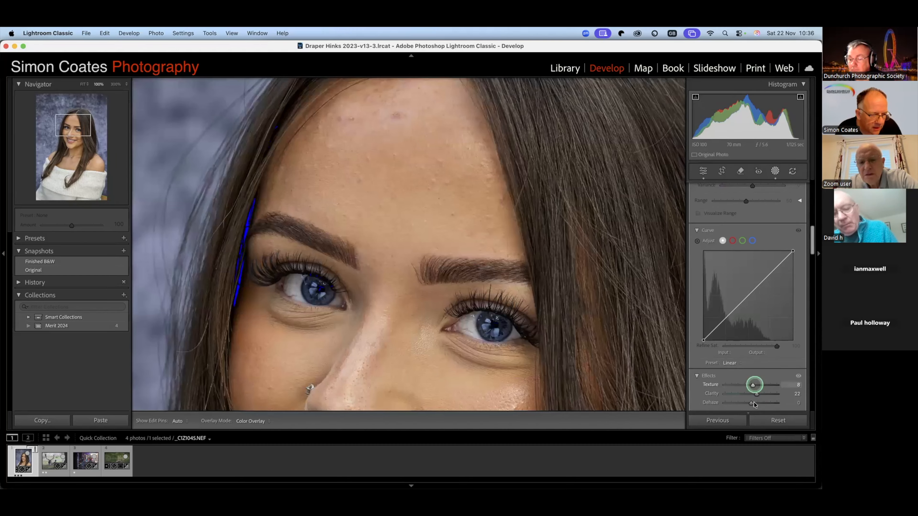
- Set the iris and pupil mask's dehaze to 12
left_click_drag(755, 402, 758, 402)
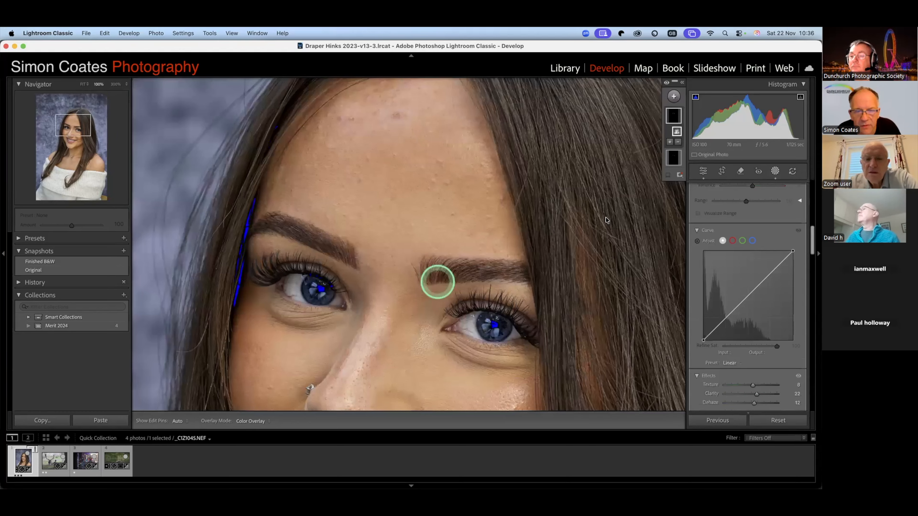
left_click(363, 230)
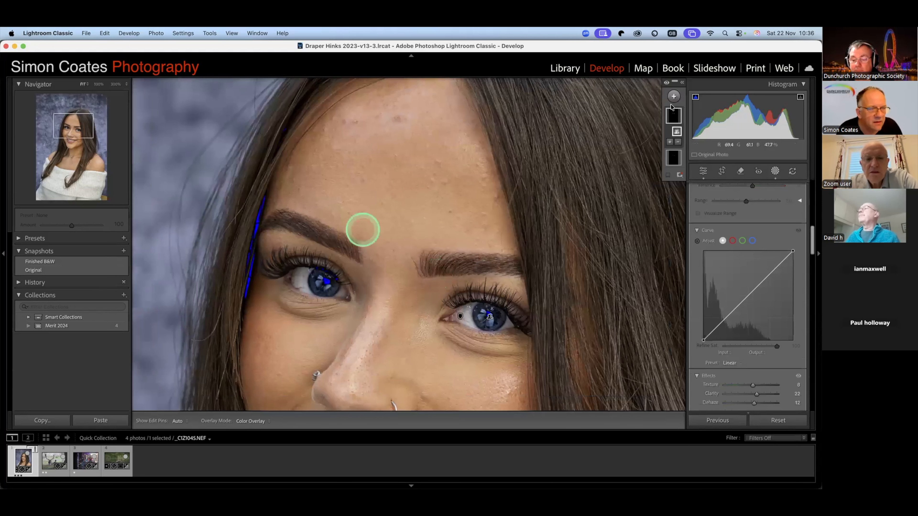
left_click(667, 135)
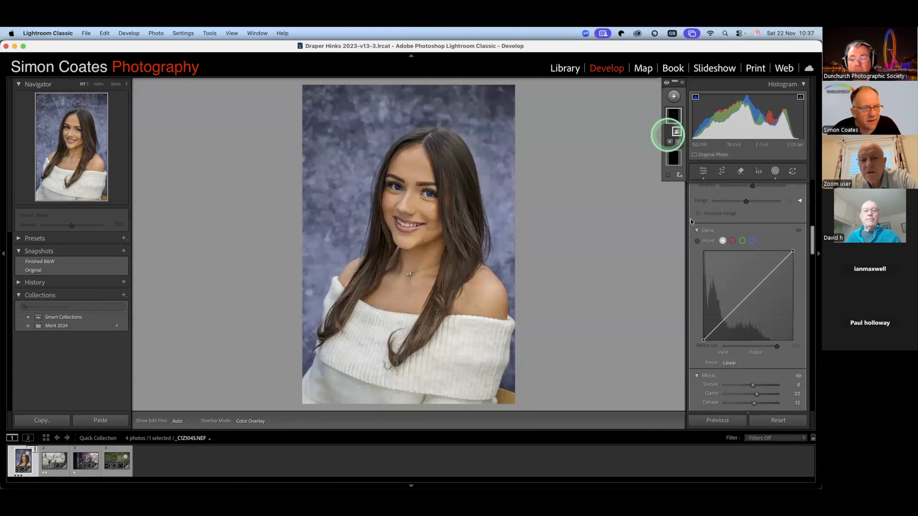
- Create a third person mask covering only the subject's facial skin
left_click(674, 96)
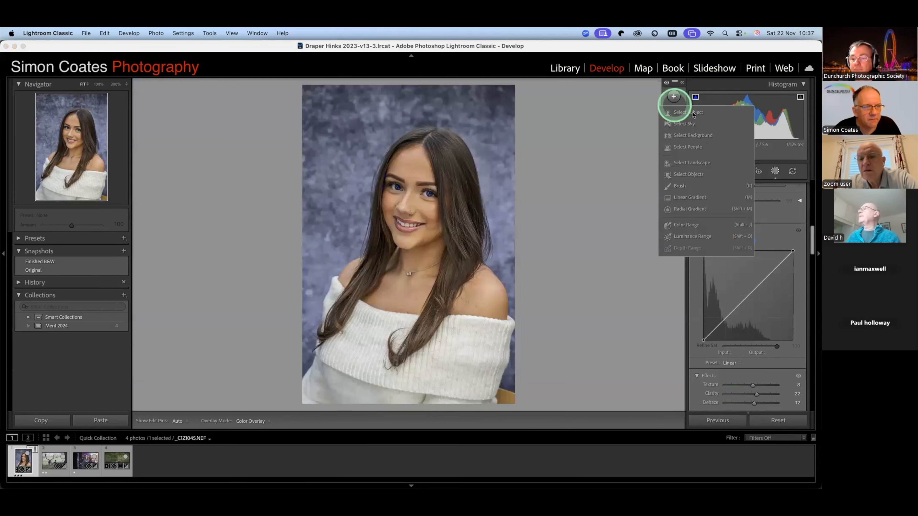
left_click(692, 113)
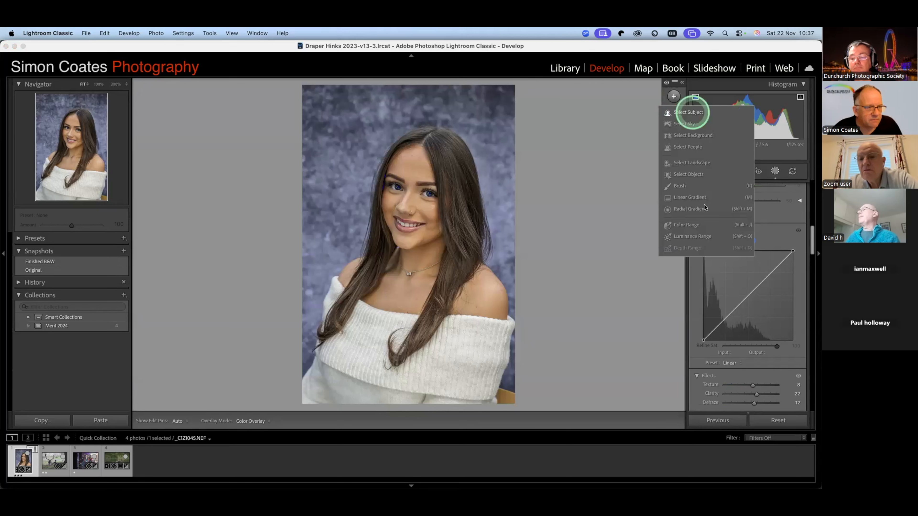
left_click(697, 148)
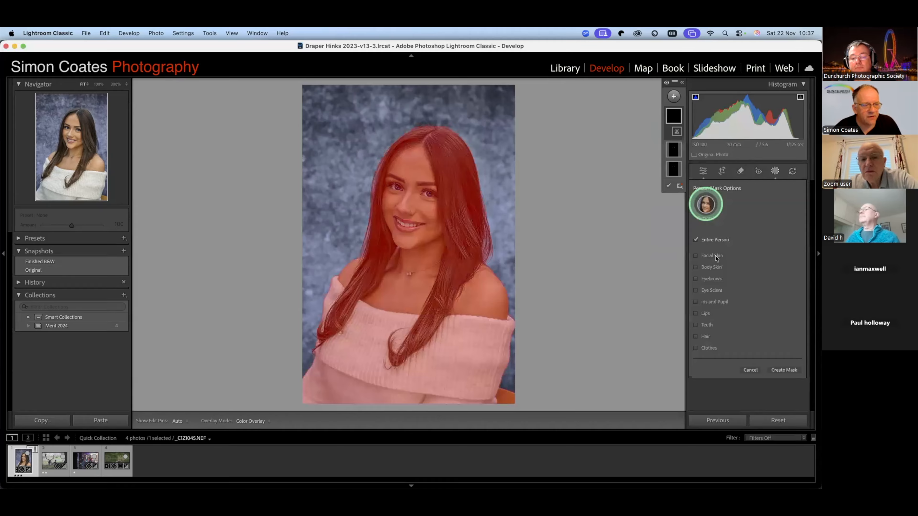
left_click(697, 256)
left_click(790, 365)
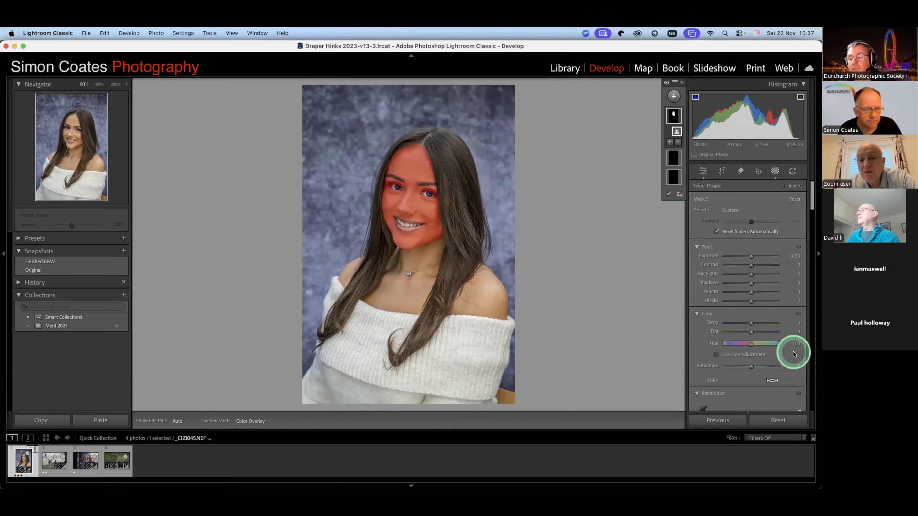
- Soften the facial skin mask by setting dehaze to −23, texture to −2 and clarity to −4
left_click(420, 176)
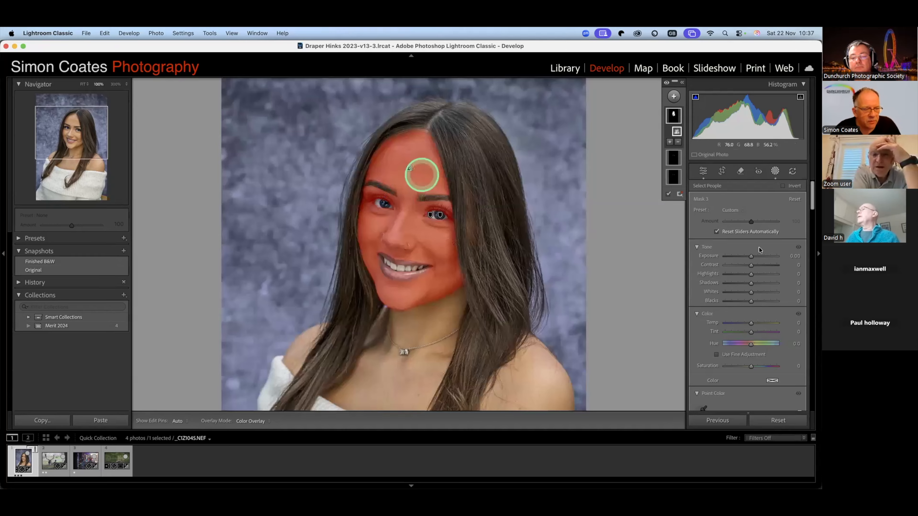
scroll(761, 272, "down", 2)
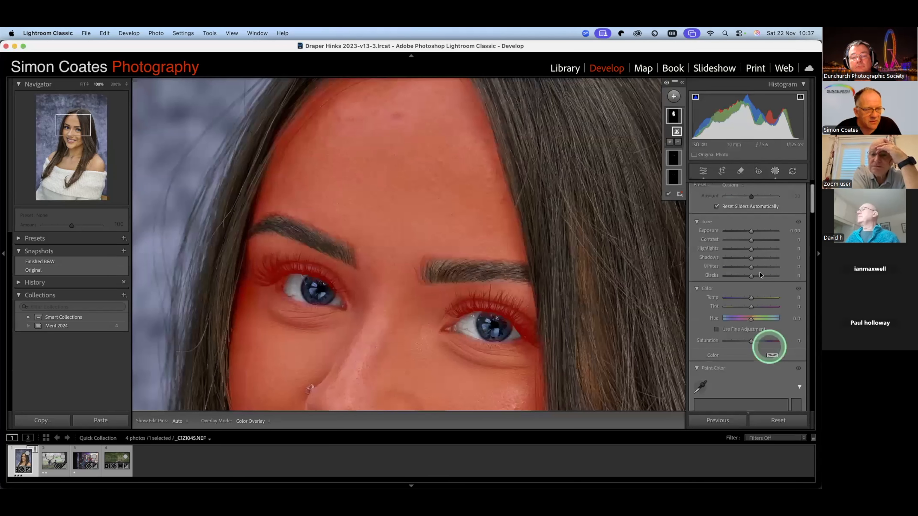
scroll(760, 273, "down", 2)
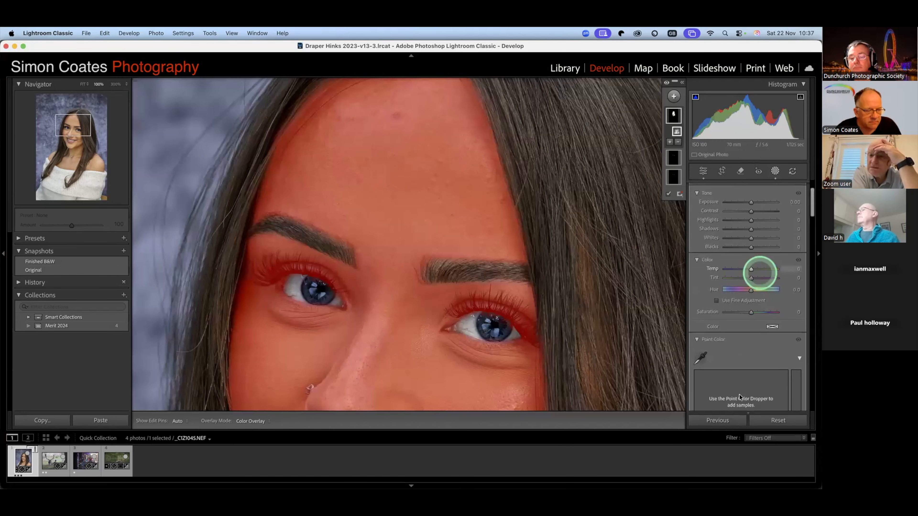
scroll(750, 390, "down", 10)
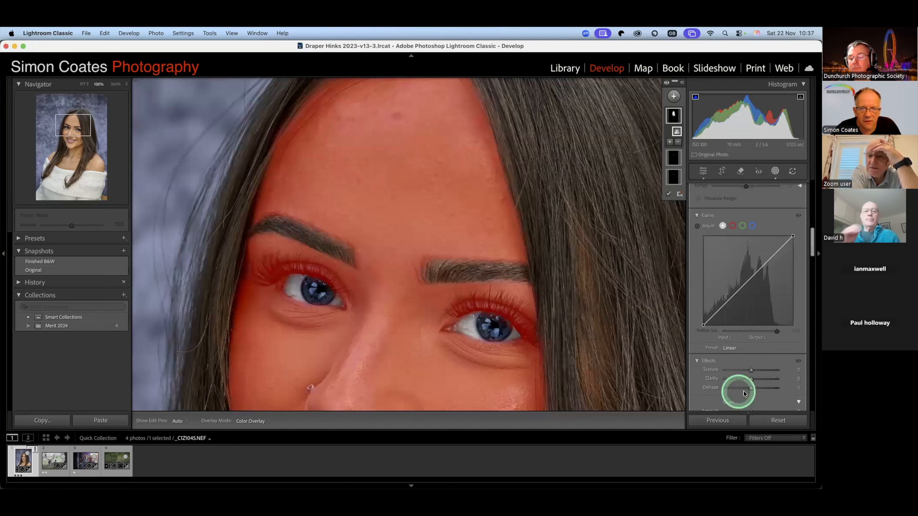
left_click_drag(746, 392, 745, 392)
left_click(751, 370)
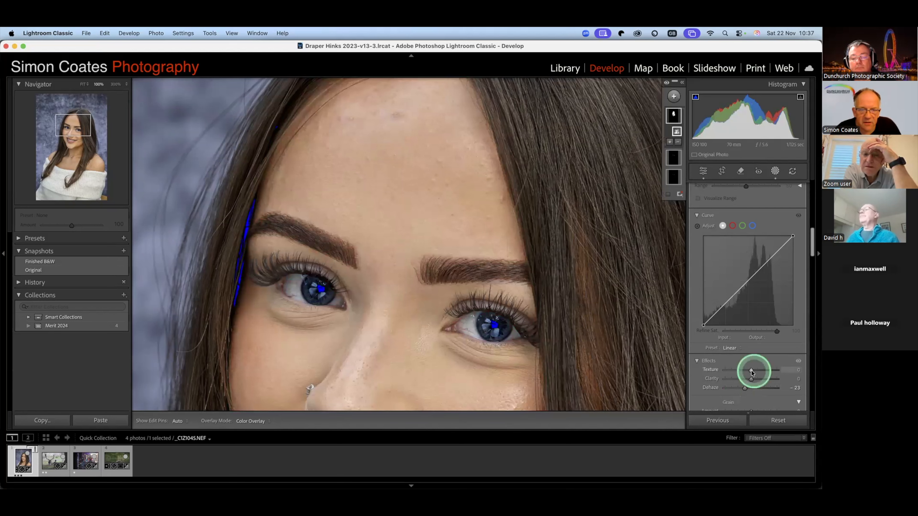
left_click_drag(751, 380, 747, 380)
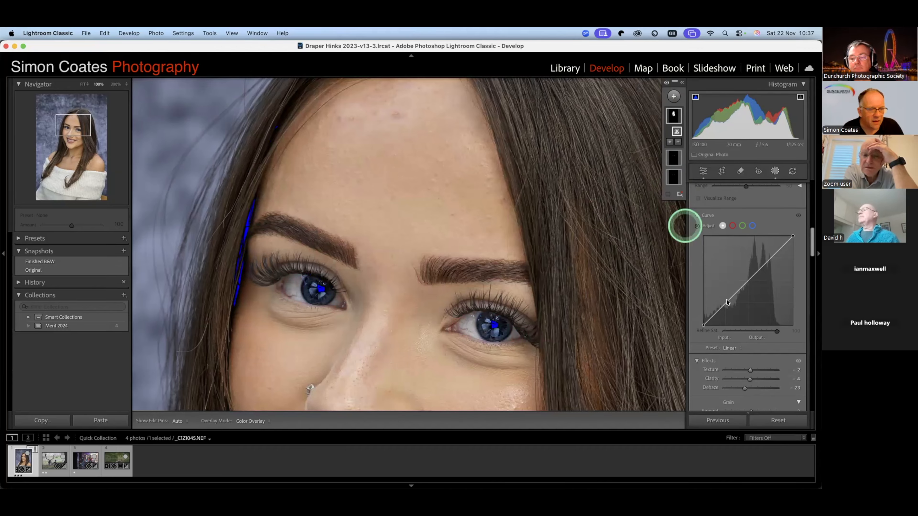
- Create a fourth person mask covering the subject's hair
left_click(674, 96)
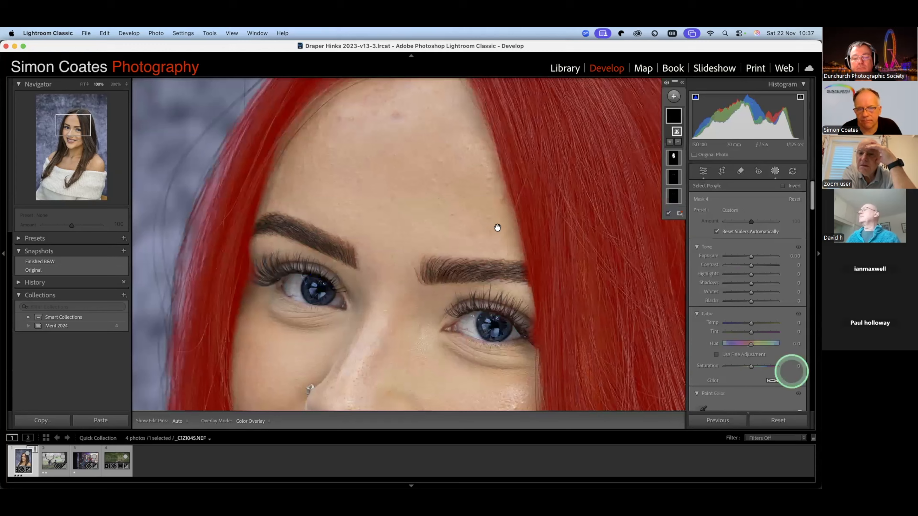
left_click_drag(592, 261, 510, 239)
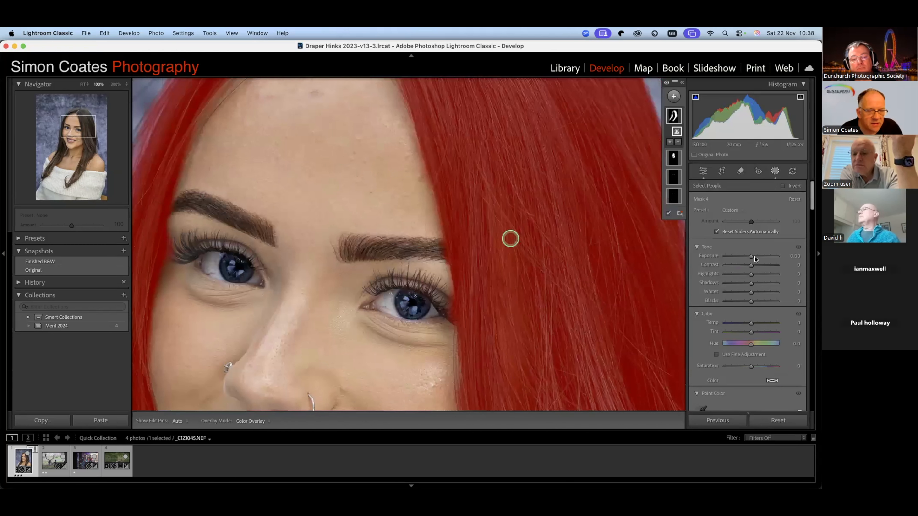
- Set the hair mask's exposure to 0.21, contrast to 33, highlights to 18 and blacks to −4, and lift its shadows slightly
left_click(753, 257)
left_click_drag(754, 257, 756, 266)
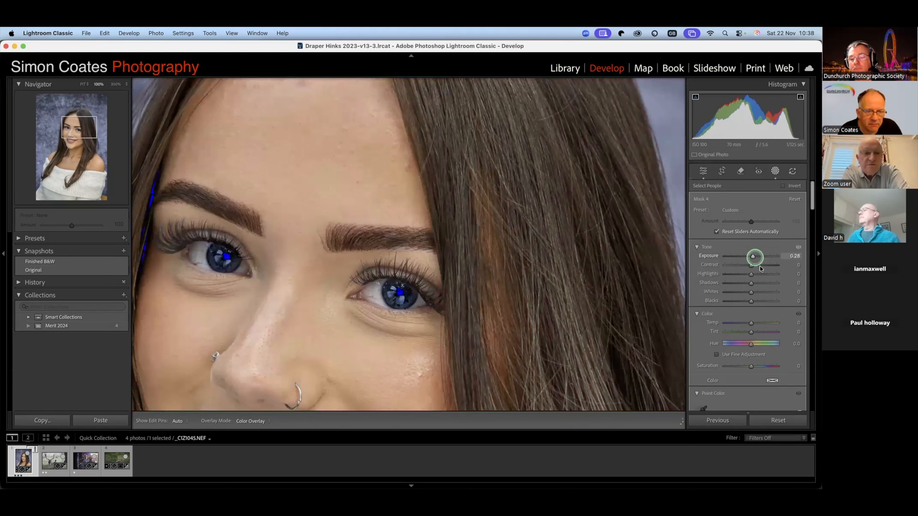
left_click_drag(751, 265, 763, 323)
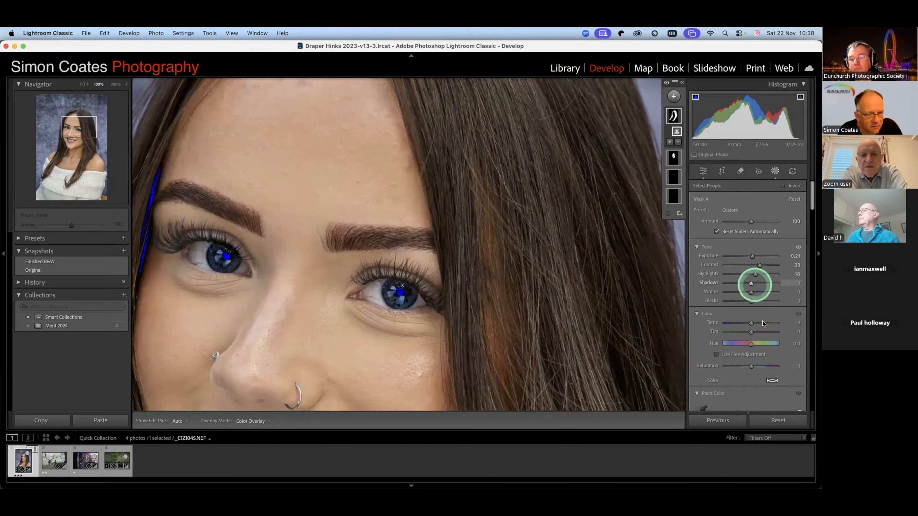
left_click_drag(750, 283, 750, 304)
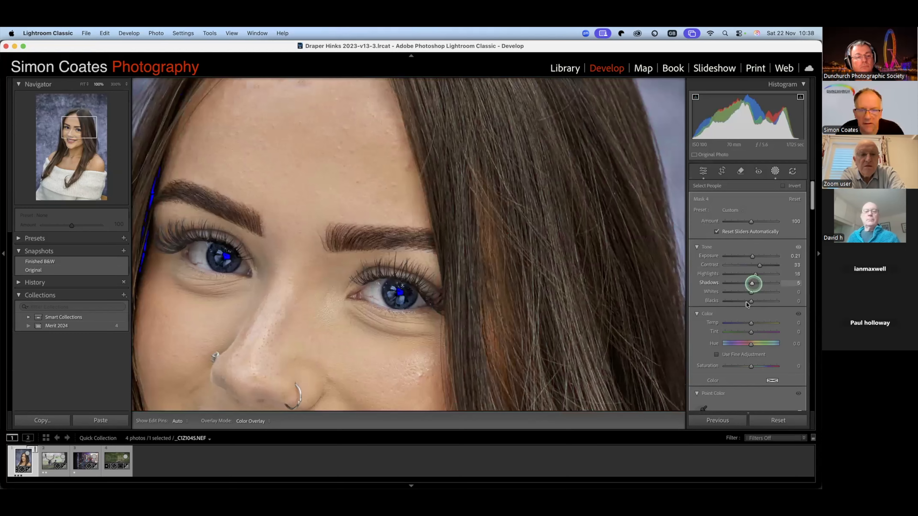
left_click_drag(753, 284, 753, 284)
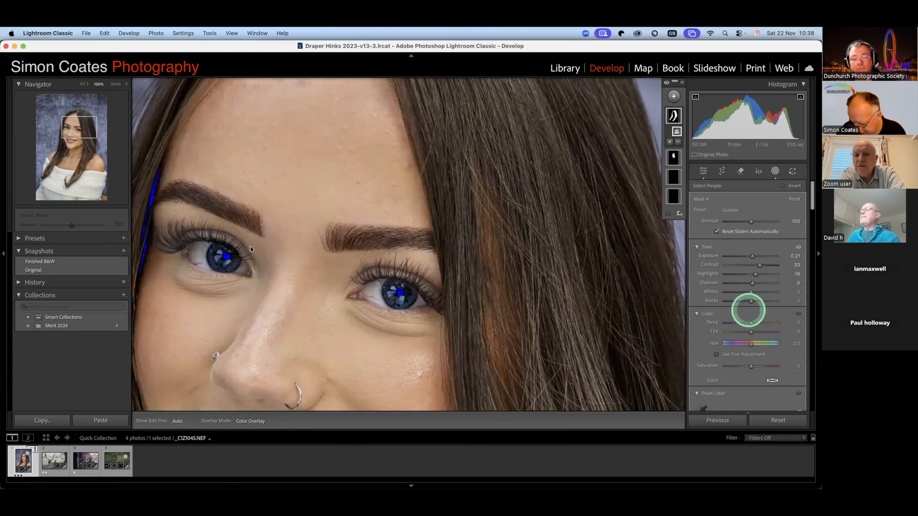
left_click_drag(749, 302, 747, 302)
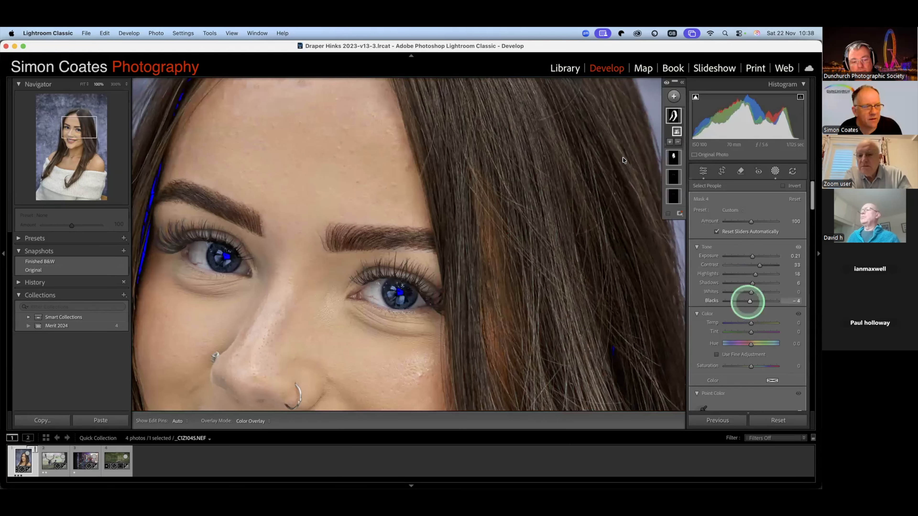
- Compare the whole portrait with all masks hidden and shown
left_click(502, 195)
left_click(666, 83)
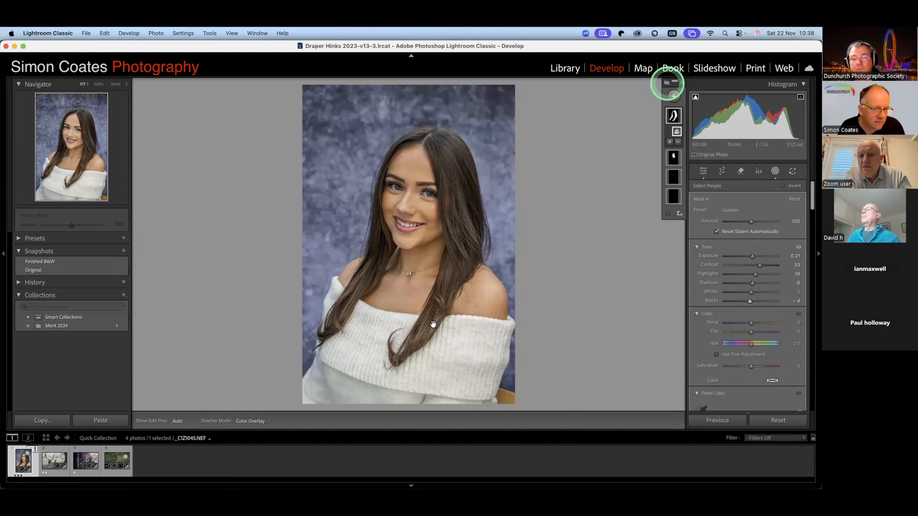
left_click(667, 83)
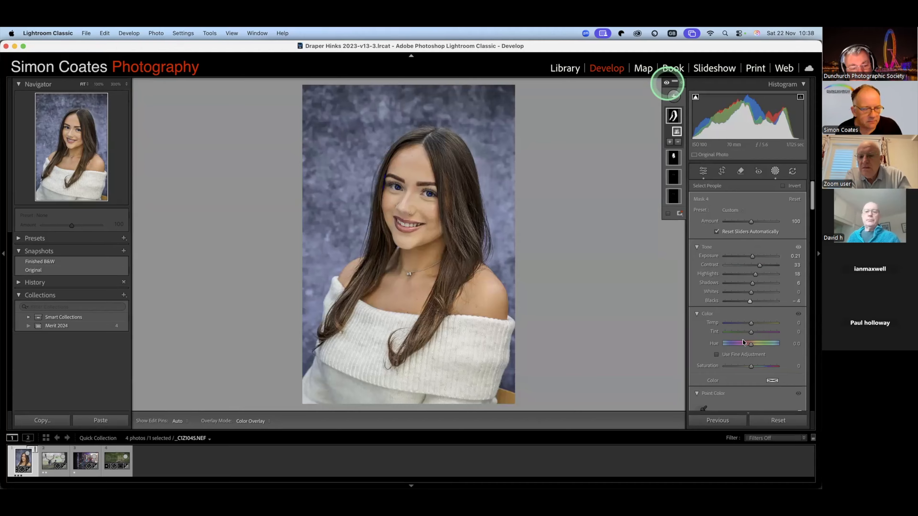
left_click(444, 201)
left_click(743, 175)
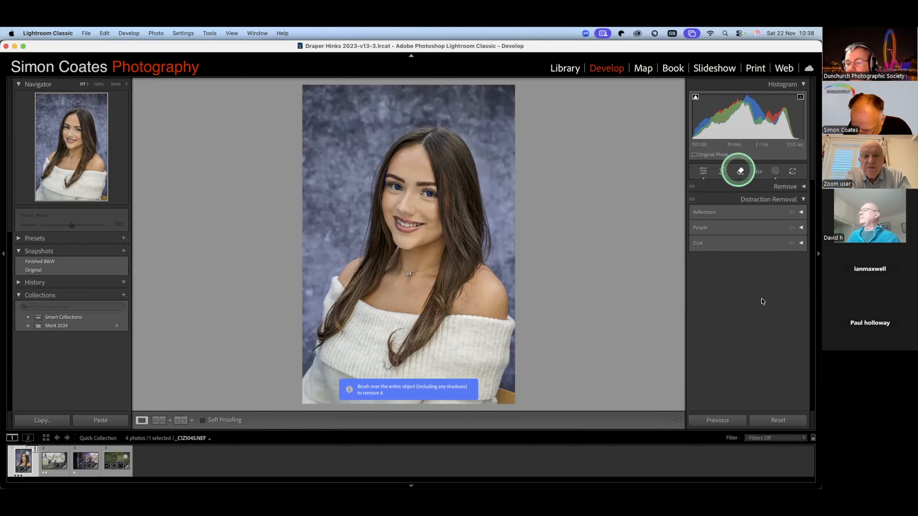
key("d")
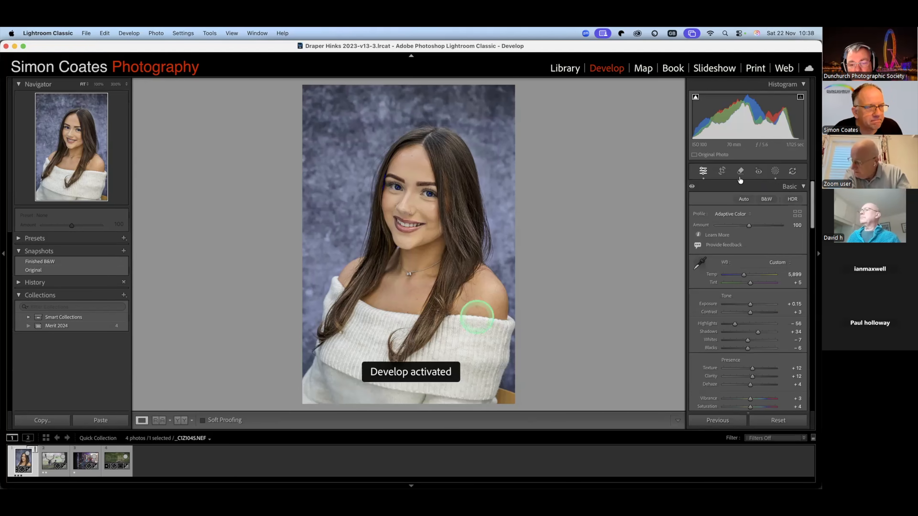
key("z")
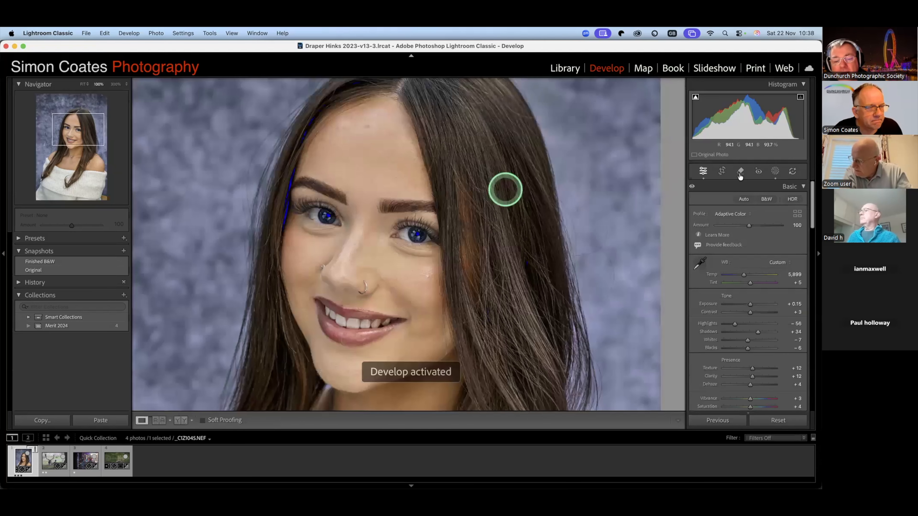
key("super+equal")
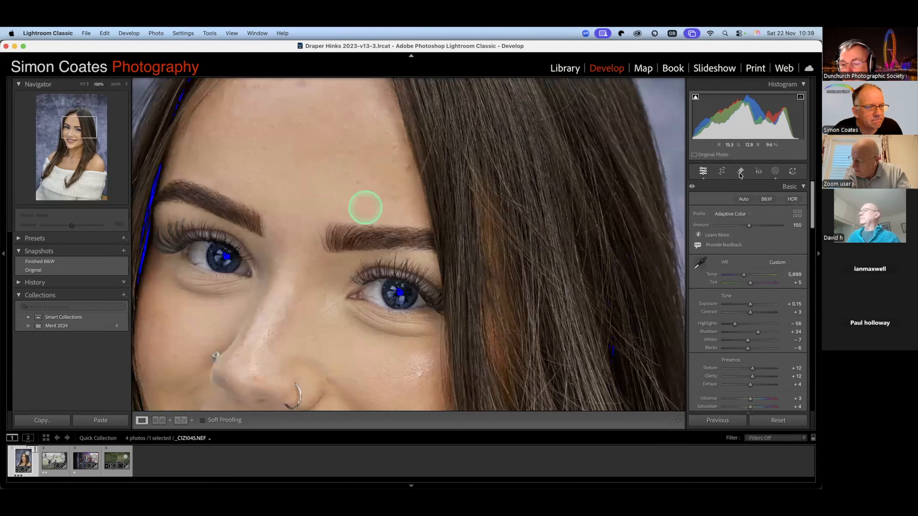
left_click(365, 207)
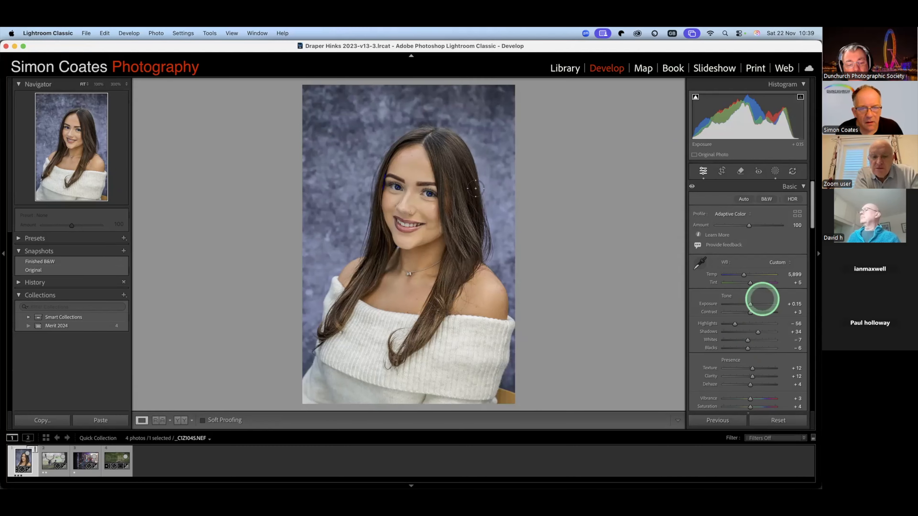
- Paint a size 16 heal stroke with the Remove tool down the hair beside the subject's eye and cheek
left_click(758, 171)
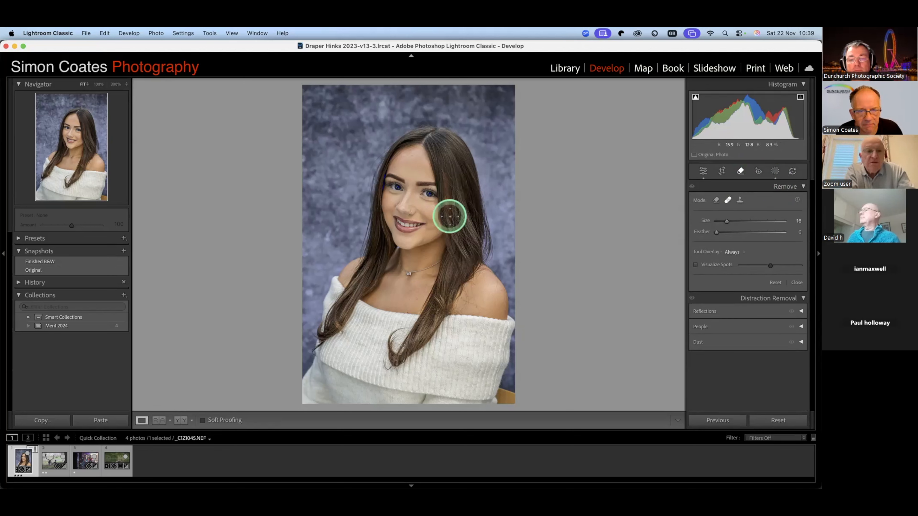
left_click(741, 173)
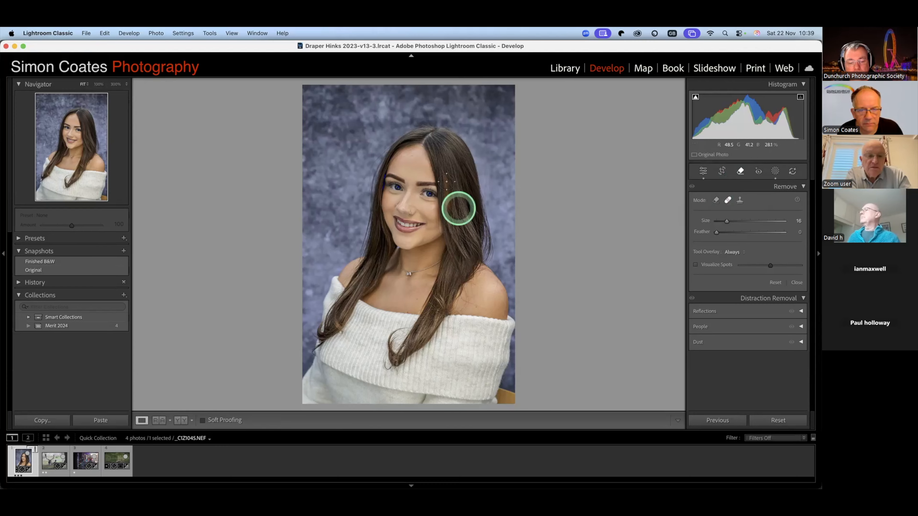
left_click_drag(446, 180, 452, 216)
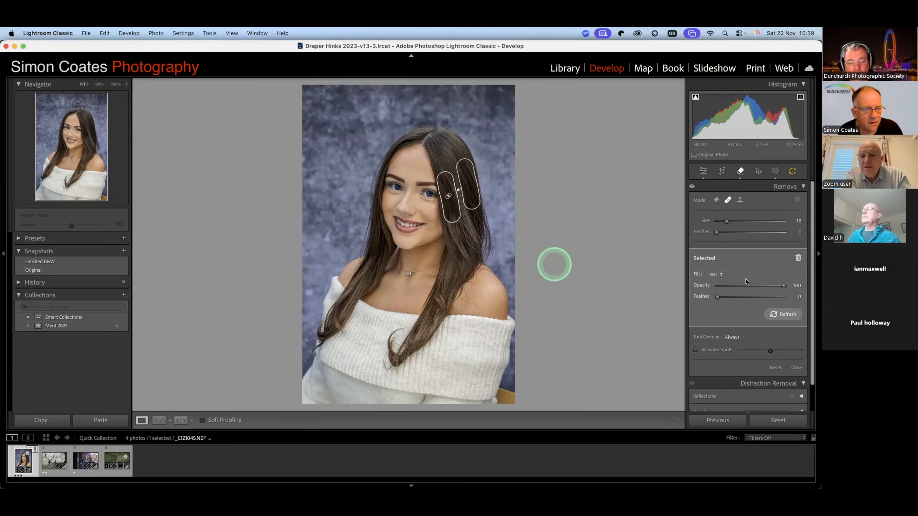
- Look through the fill types available for the selected hair heal stroke
left_click(715, 274)
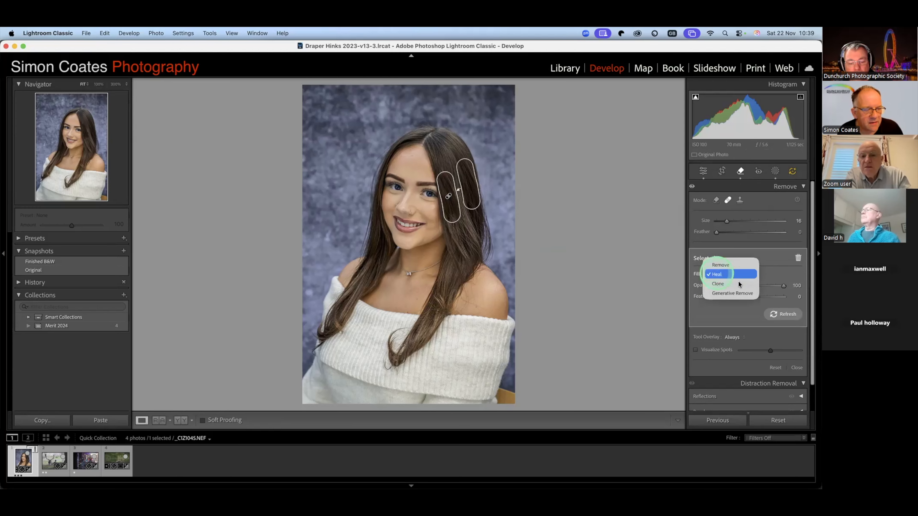
left_click(733, 266)
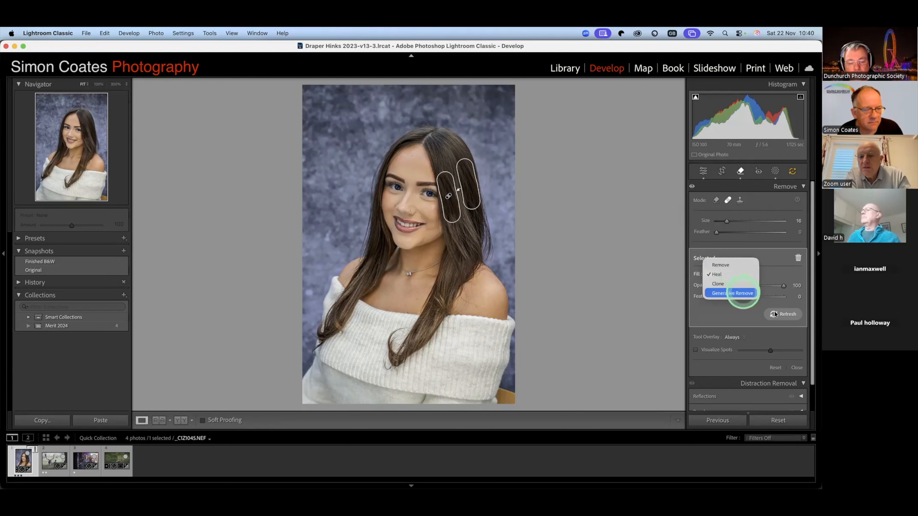
left_click(746, 277)
- Refresh the heal stroke's source and move the source area closer to the stroke, over the upper hair
left_click(789, 315)
mouse_move(470, 190)
left_mouse_down()
mouse_move(470, 203)
mouse_move(456, 172)
left_mouse_up()
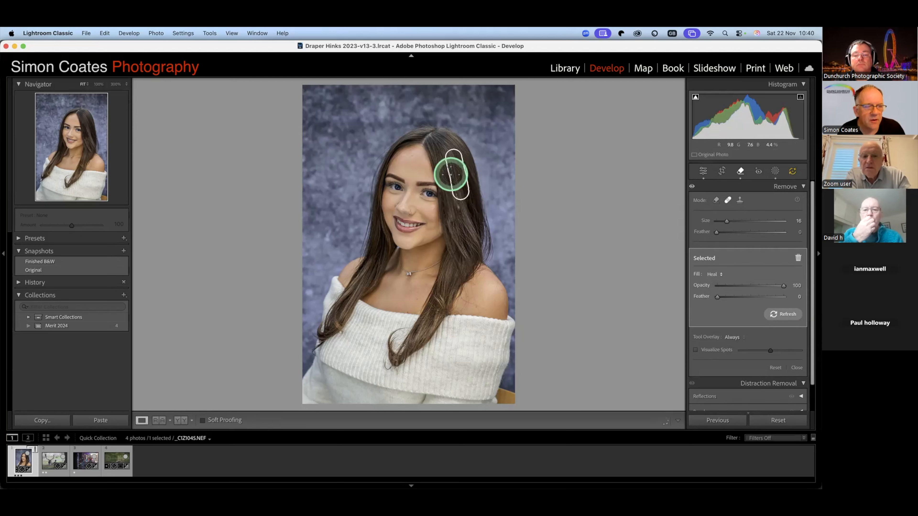
key("Delete")
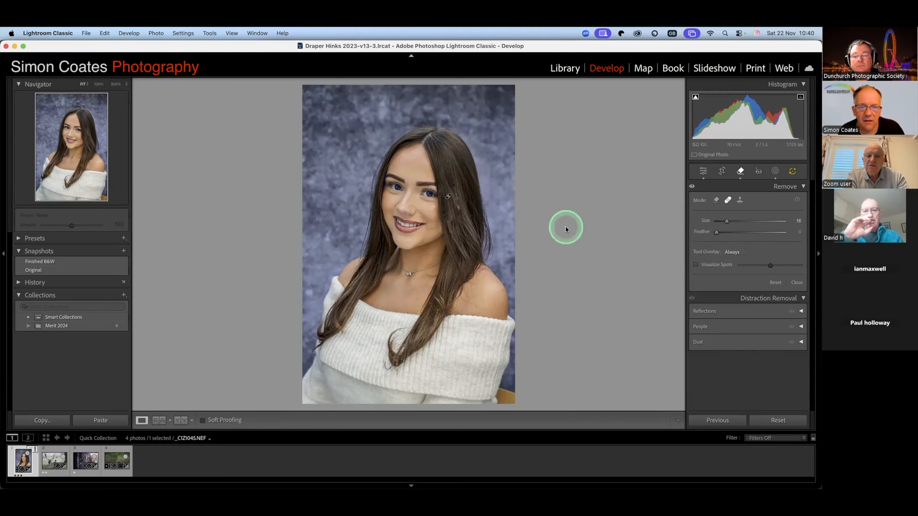
key("super+z")
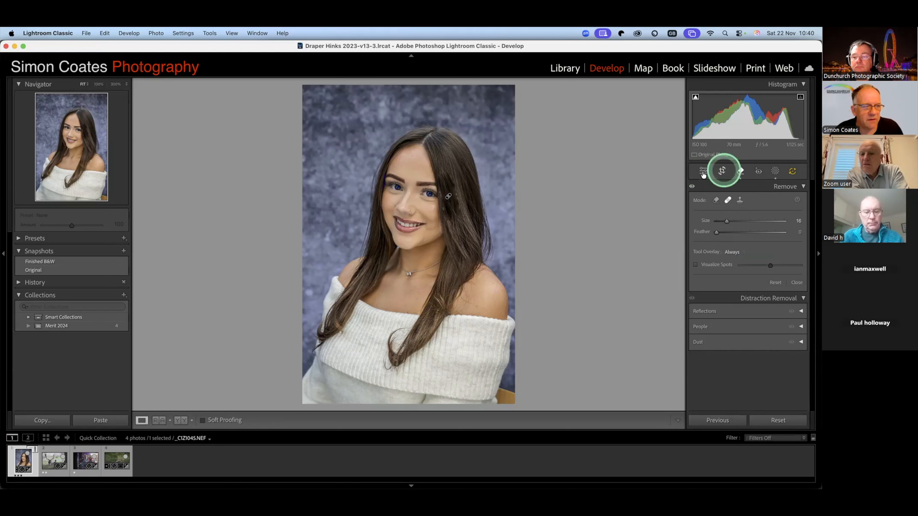
- Leave the healing tool, try desaturating the whole portrait with Saturation at -100, and undo that change
left_click(789, 187)
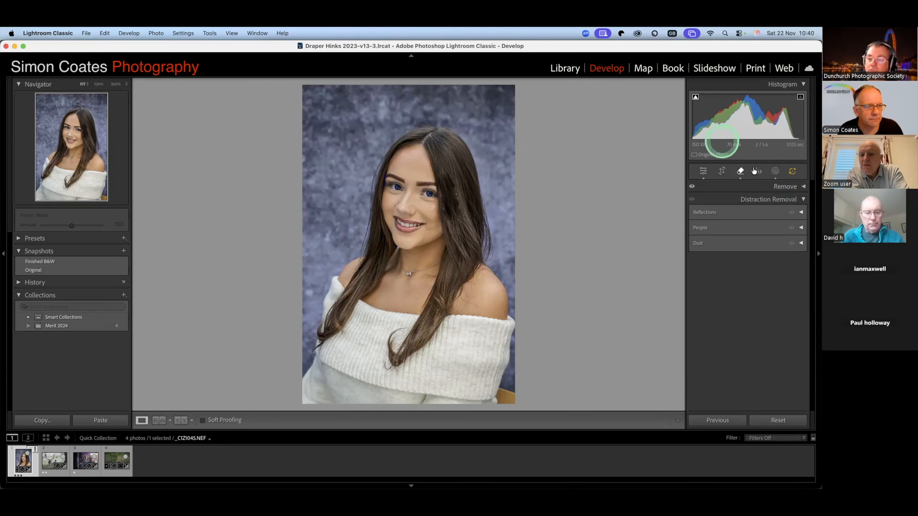
left_click(748, 173)
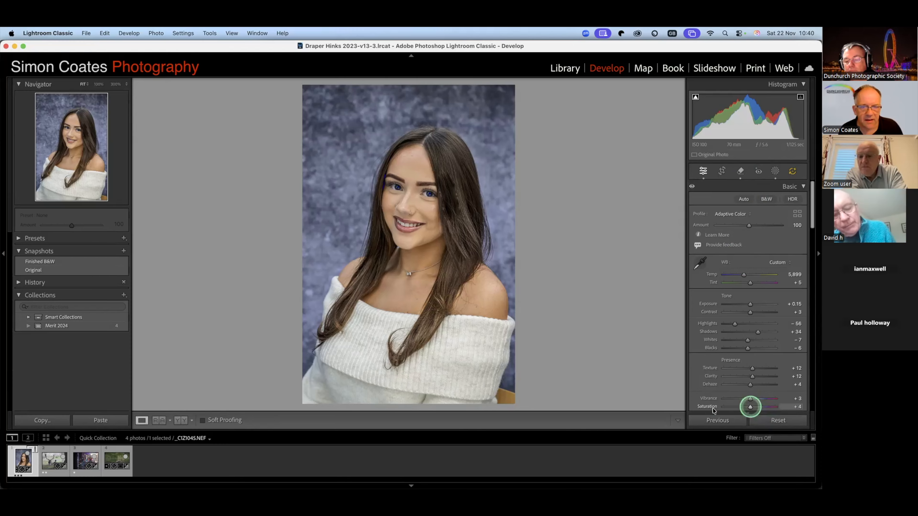
left_click_drag(750, 407, 668, 411)
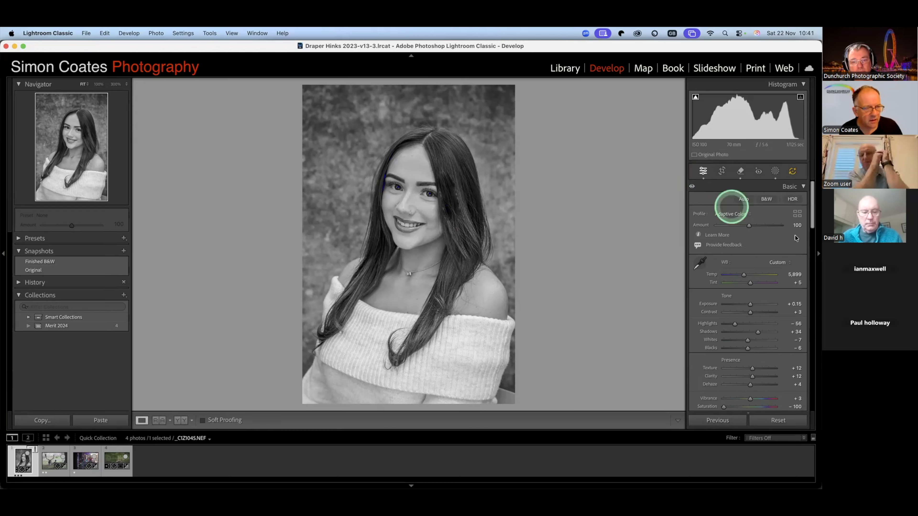
key("super+z")
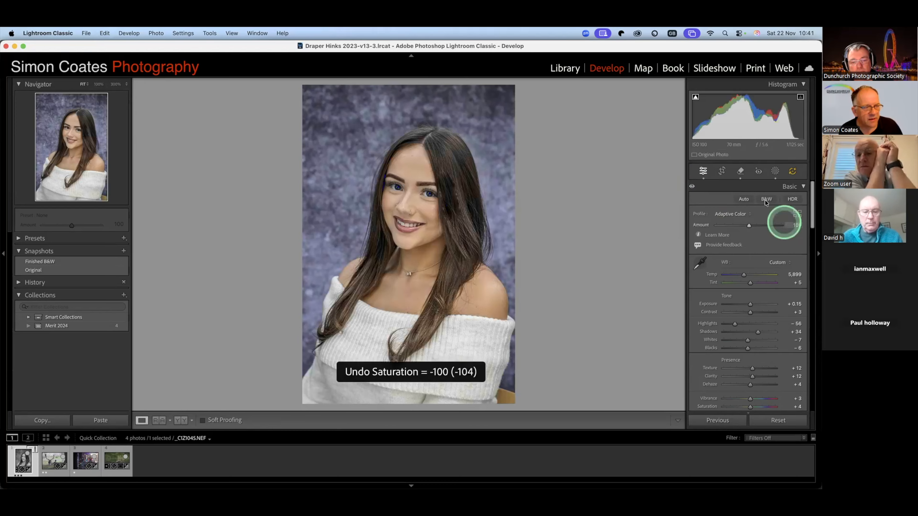
- Convert the colour portrait to black and white using the B&W treatment in the Basic adjustments
left_click(766, 200)
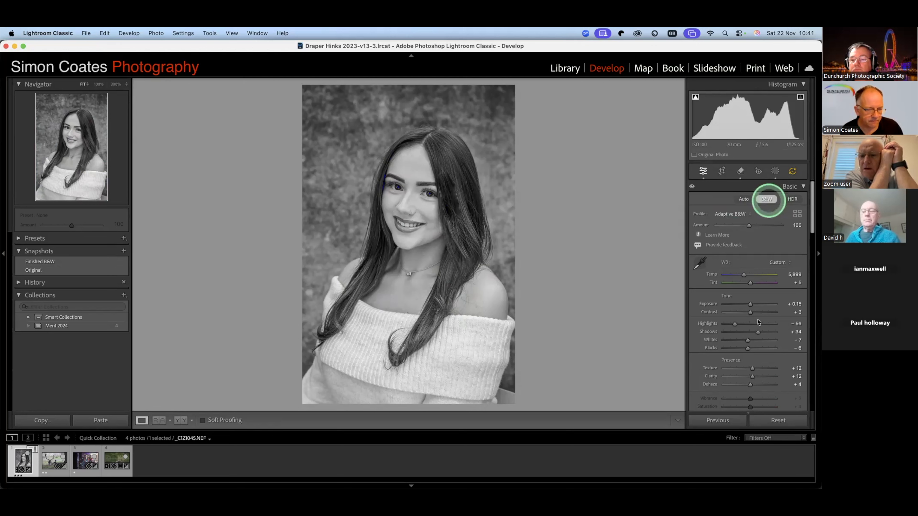
- Darken the portrait's edges with a Highlight Priority post-crop vignette, setting its amount to -35
scroll(758, 322, "down", 8)
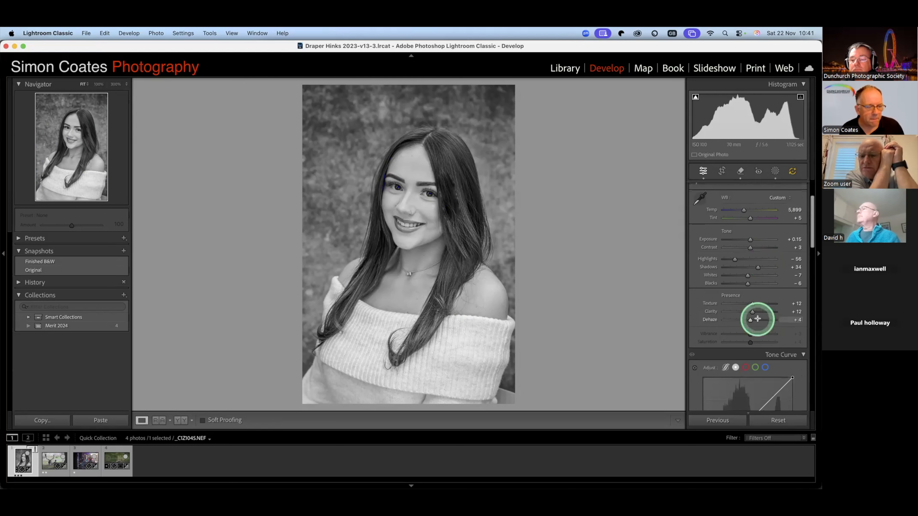
scroll(757, 318, "down", 10)
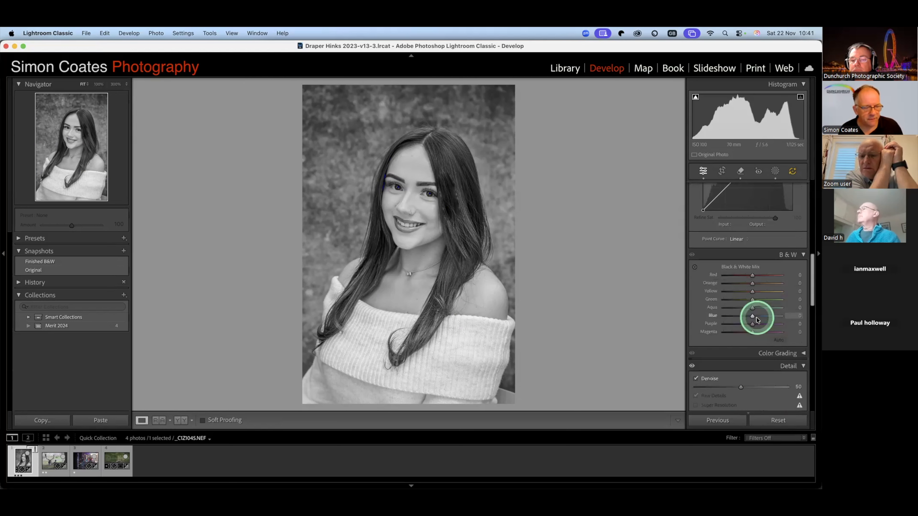
scroll(757, 320, "down", 1)
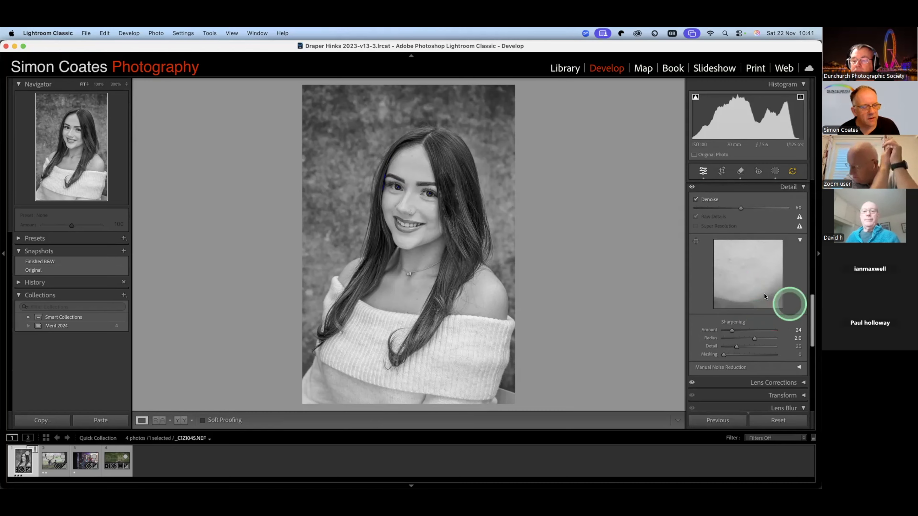
scroll(763, 293, "down", 5)
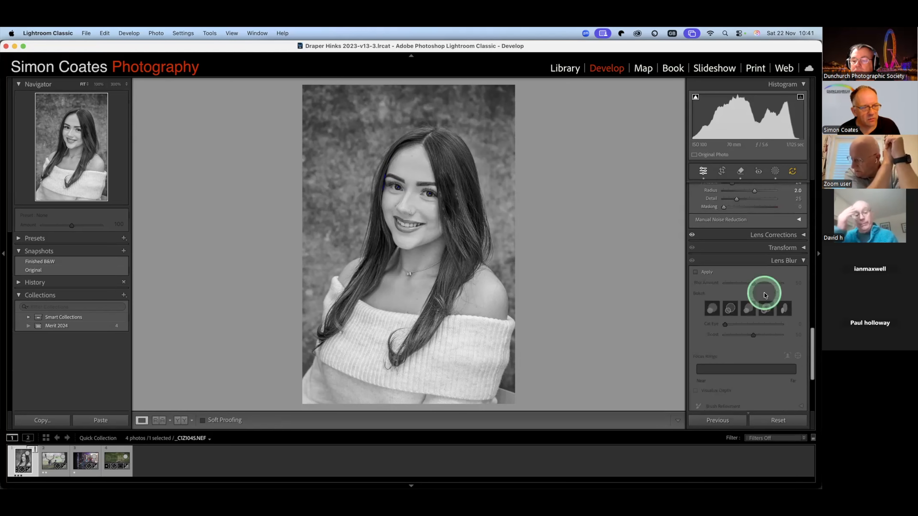
scroll(764, 293, "down", 4)
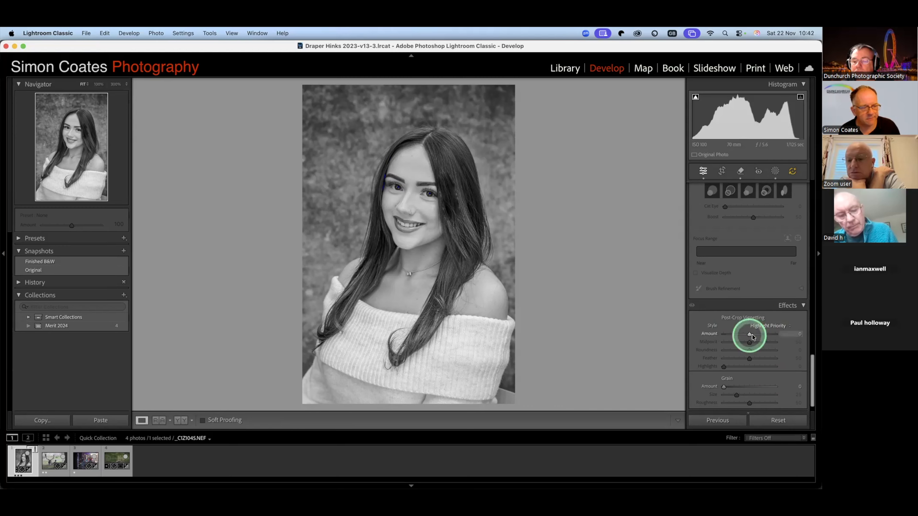
left_click_drag(751, 337, 752, 336)
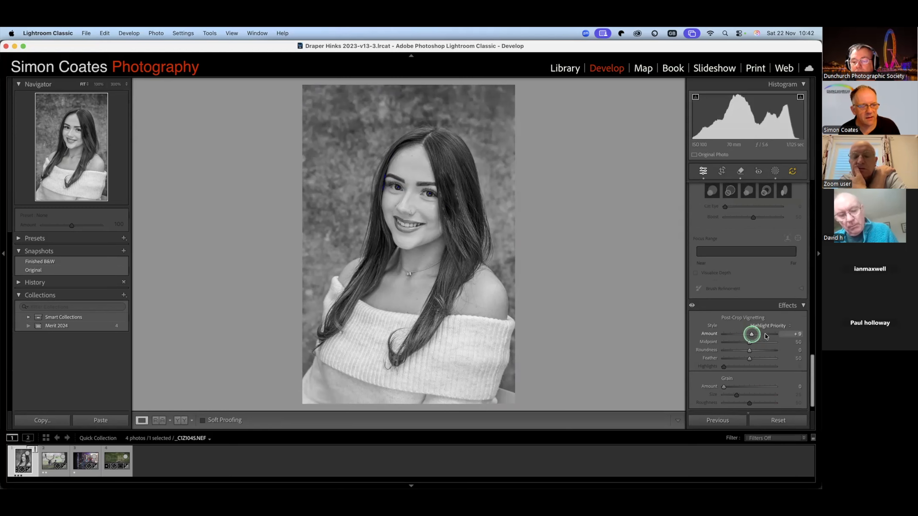
left_click_drag(767, 337, 742, 336)
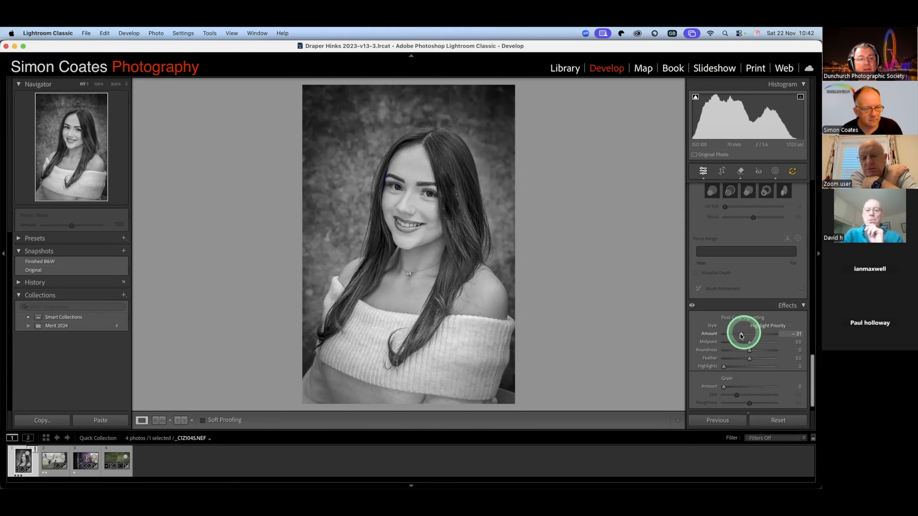
left_click_drag(743, 337, 741, 336)
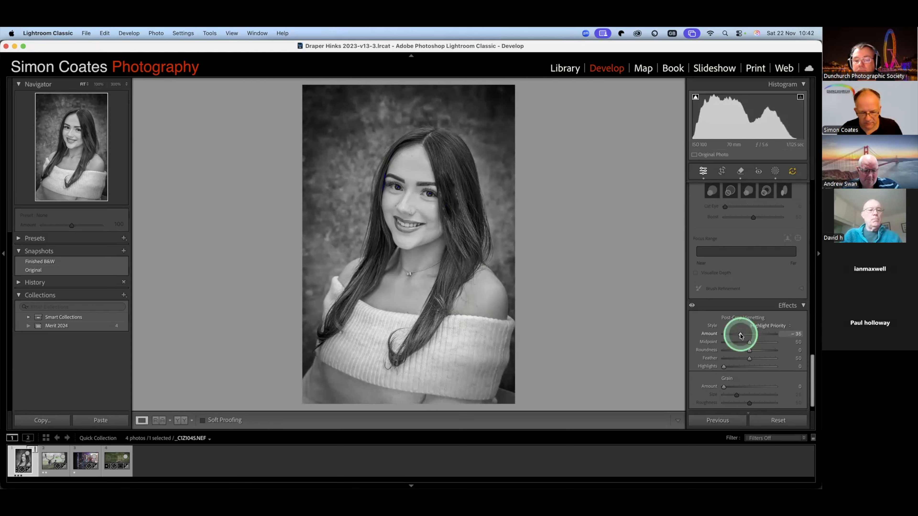
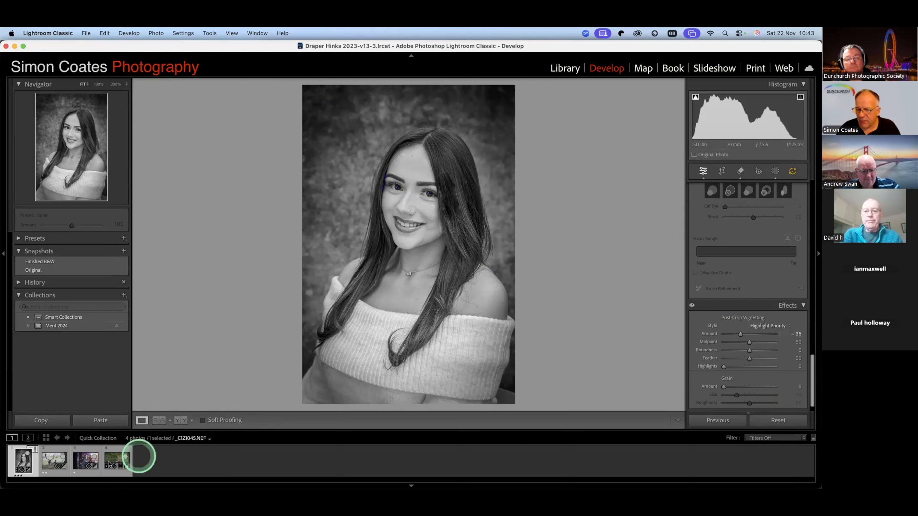
- View the osprey photo from the collection and return to the black-and-white portrait
left_click(114, 458)
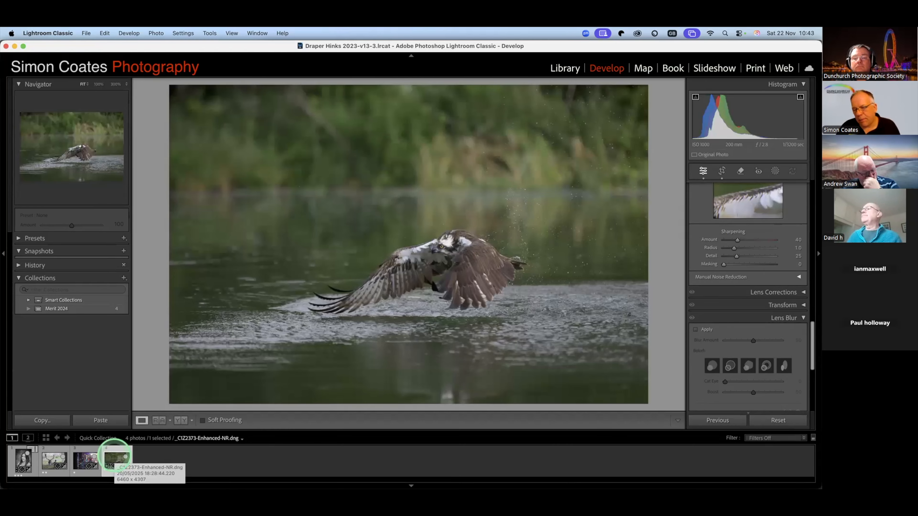
left_click(20, 458)
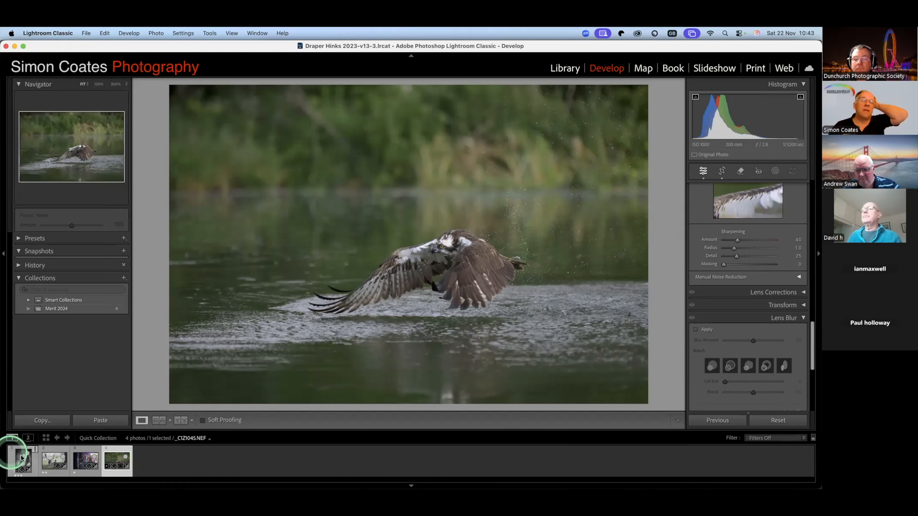
left_click(21, 458)
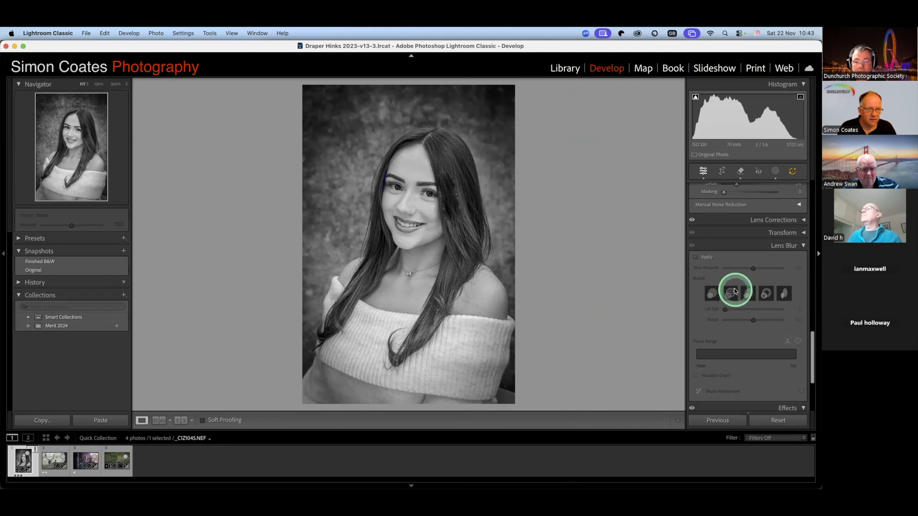
scroll(734, 291, "up", 4)
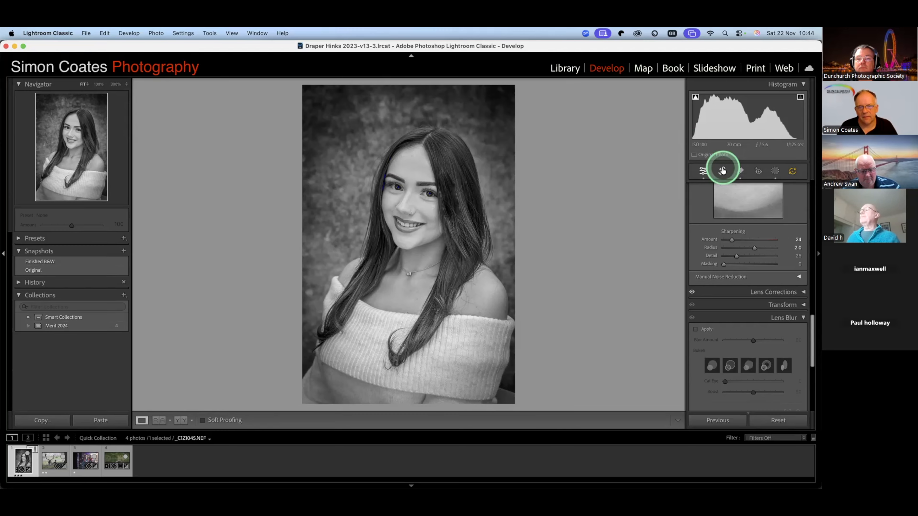
- Expand the portrait's edit history and revert the photo to the Saturation state that precedes the people masks
left_click(19, 282)
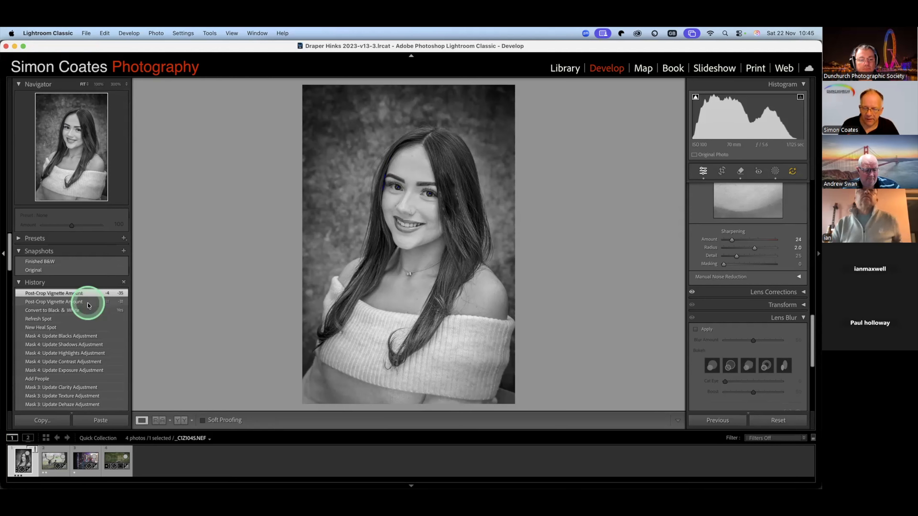
left_click(81, 369)
scroll(81, 369, "down", 1)
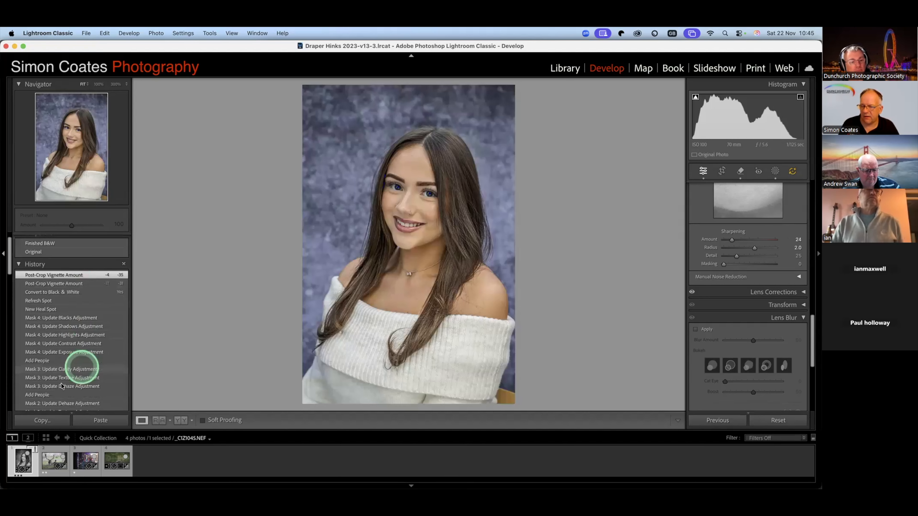
scroll(61, 384, "down", 3)
scroll(58, 392, "down", 2)
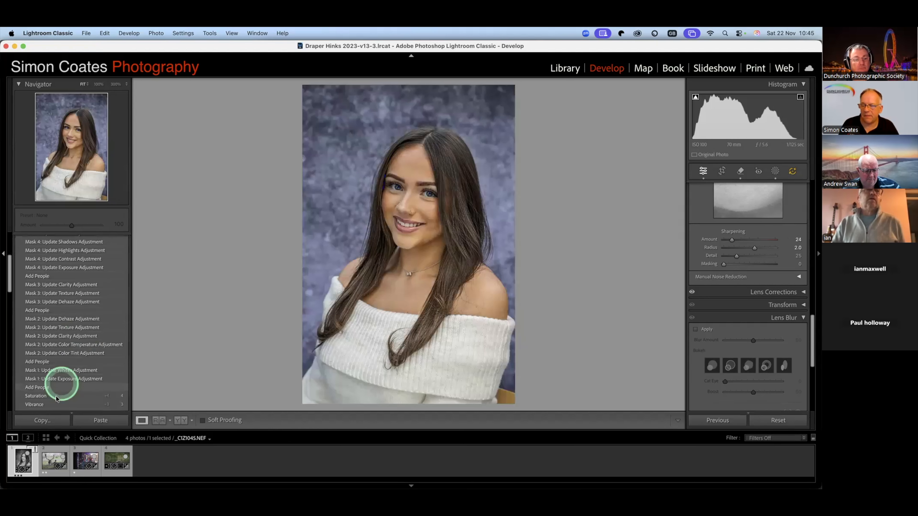
scroll(56, 398, "down", 1)
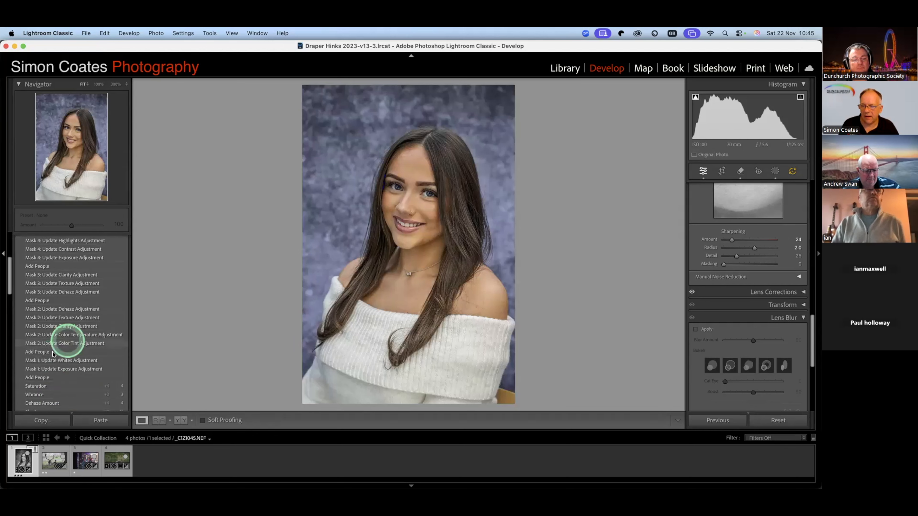
left_click(50, 387)
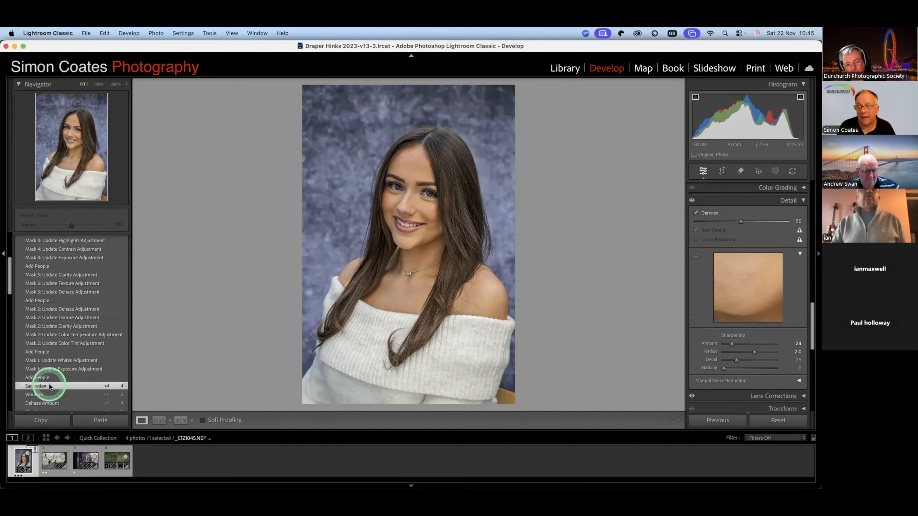
left_click(812, 470)
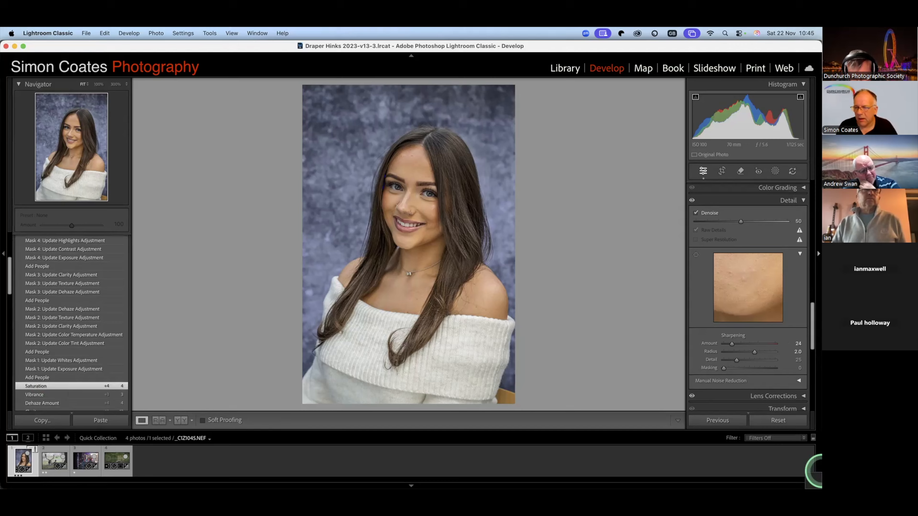
left_click(752, 401)
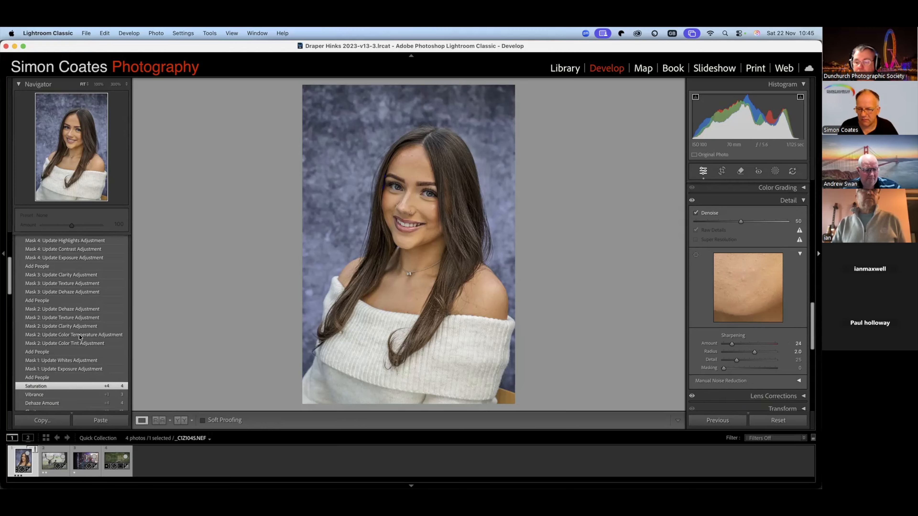
- Apply the Finished B&W snapshot to the portrait and compare it with the unedited before view
scroll(83, 299, "up", 2)
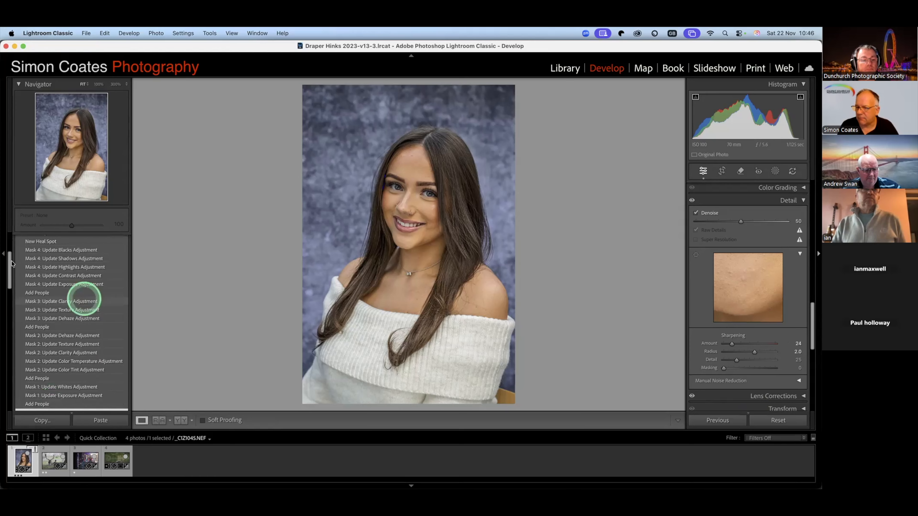
scroll(49, 264, "up", 5)
left_click(50, 263)
left_click(49, 263)
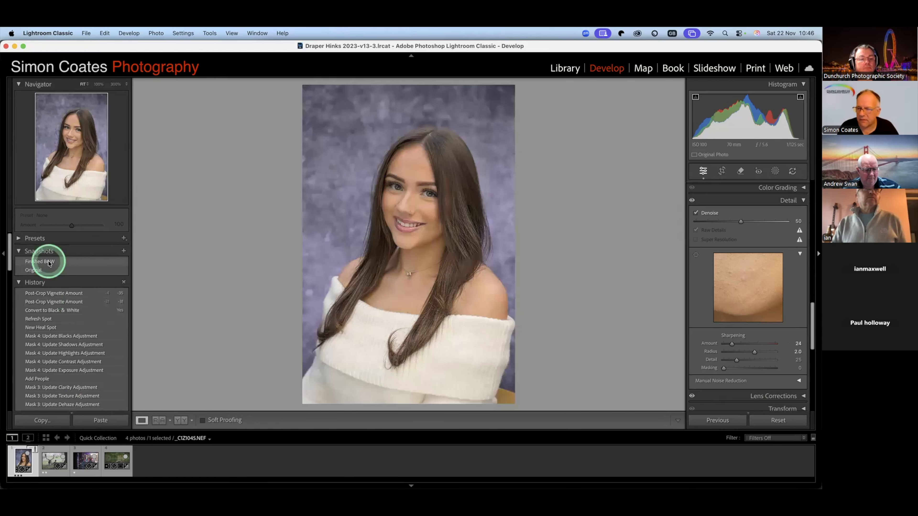
left_click(37, 271)
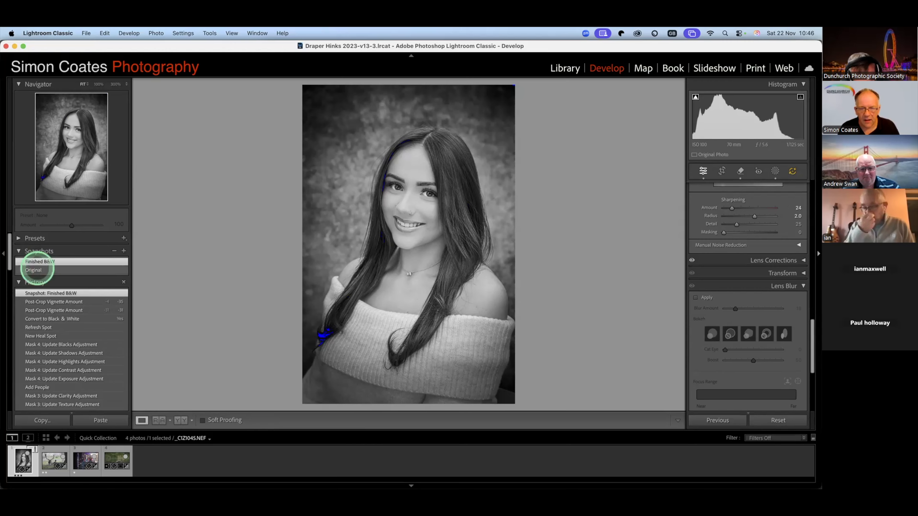
key("backslash")
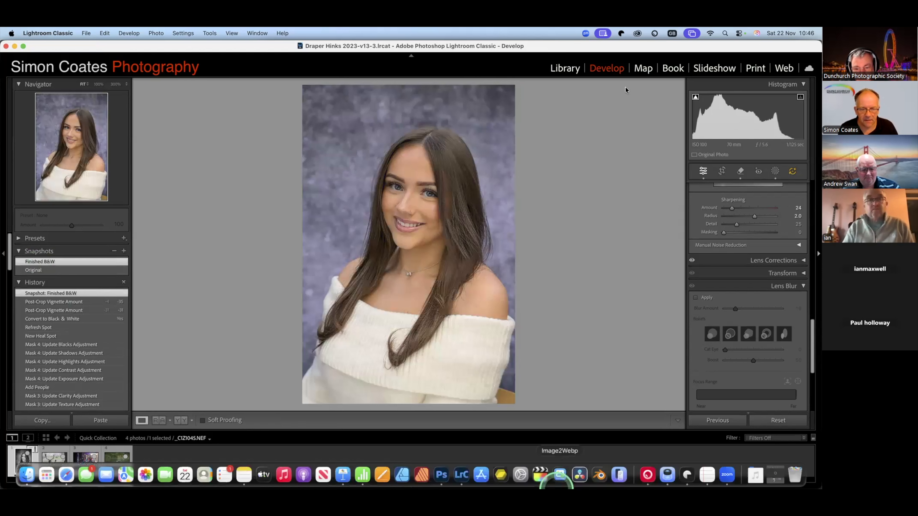
key("backslash")
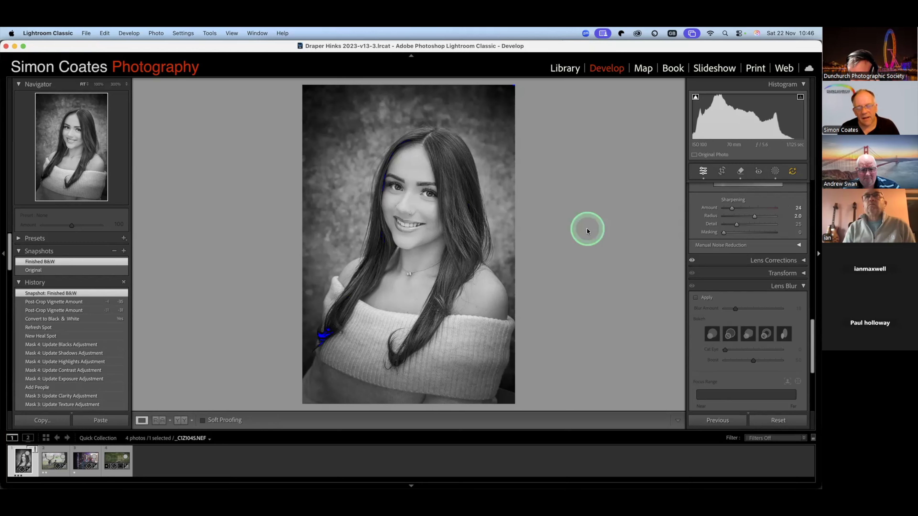
- Send the finished black-and-white portrait to Adobe Photoshop 2026 for editing
right_click(422, 249)
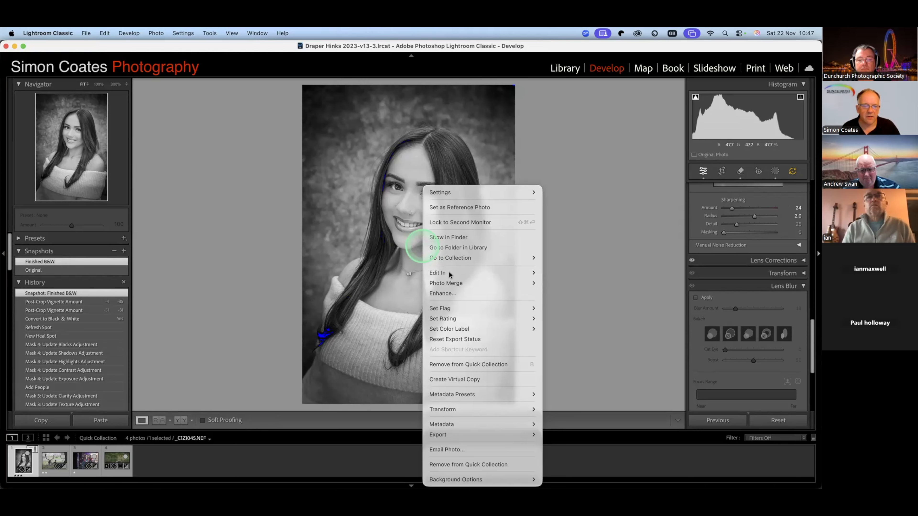
mouse_move(567, 277)
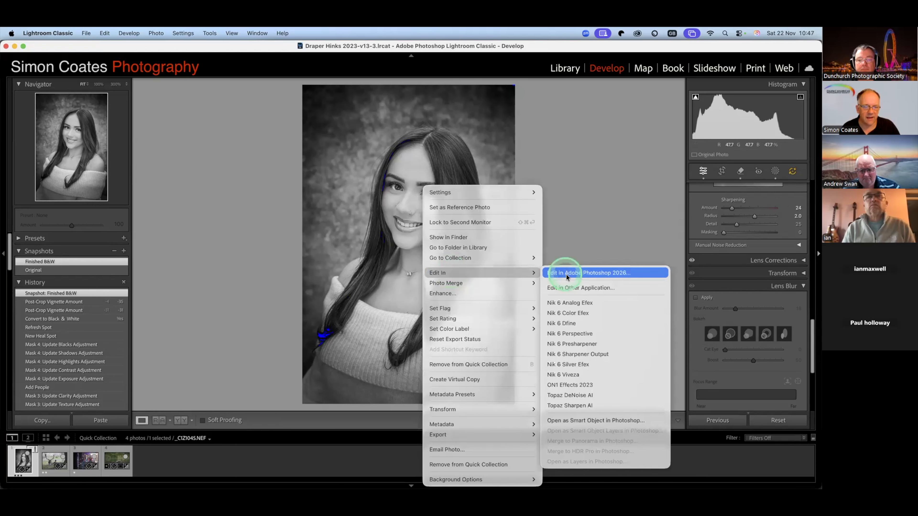
left_click(573, 260)
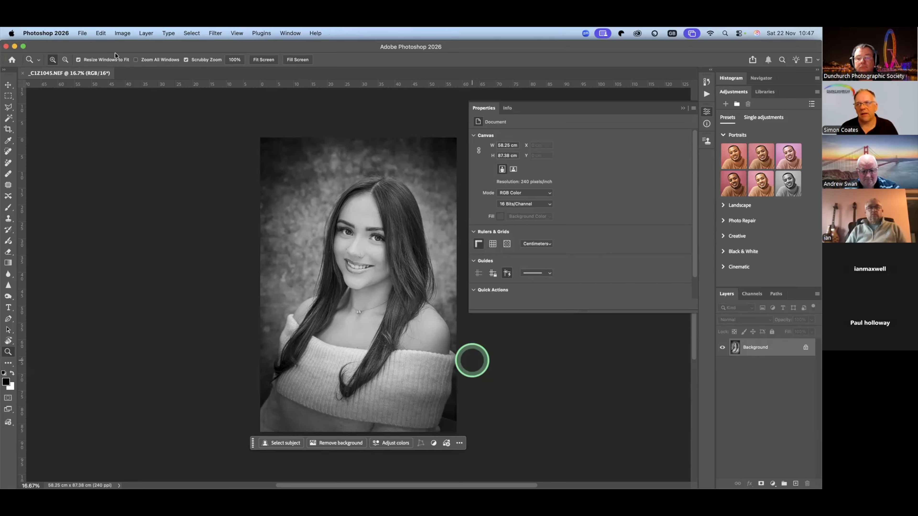
- Start a new Photoshop document and set its size to 400 mm wide by 500 mm high
left_click(83, 33)
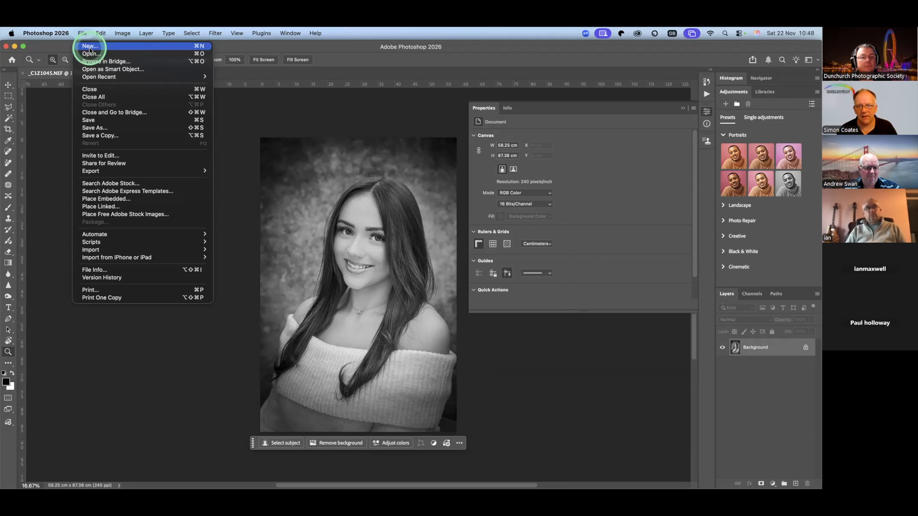
left_click(89, 49)
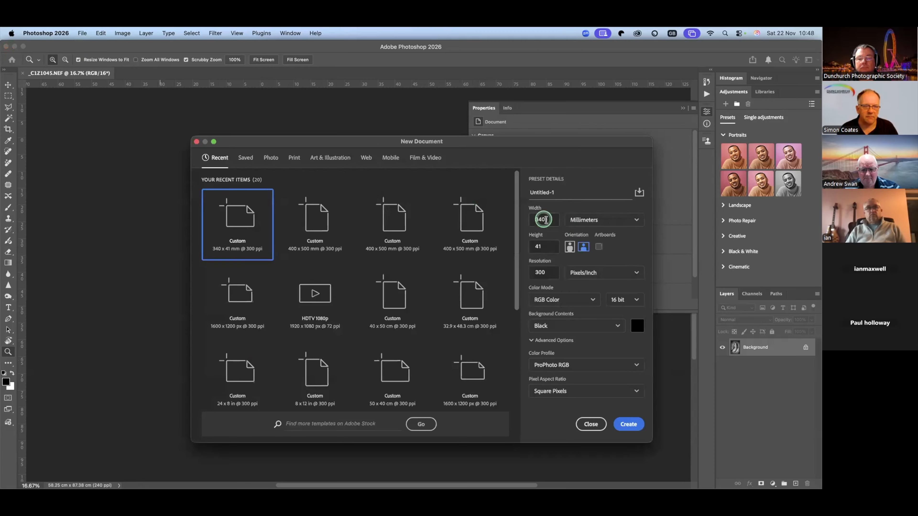
left_click(550, 219)
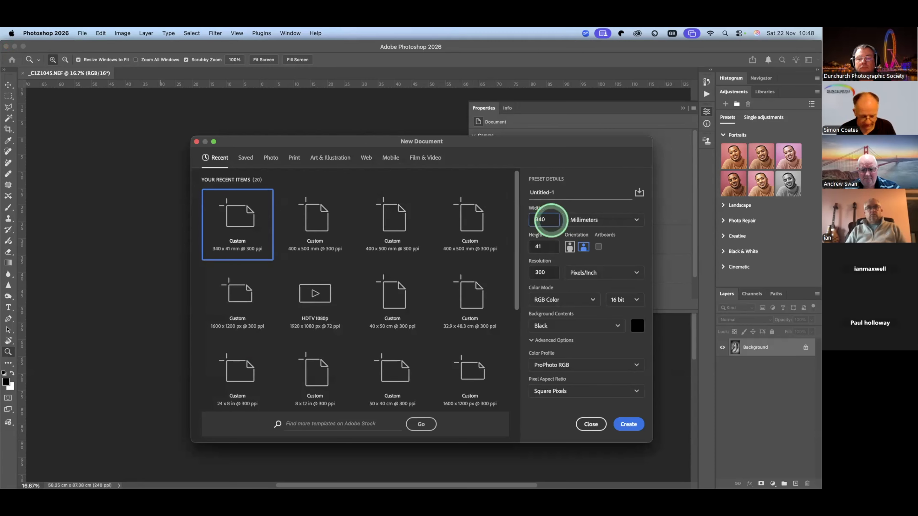
type("400")
key("BackSpace")
key("BackSpace")
key("BackSpace")
key("BackSpace")
key("BackSpace")
key("BackSpace")
type("400")
key("Tab")
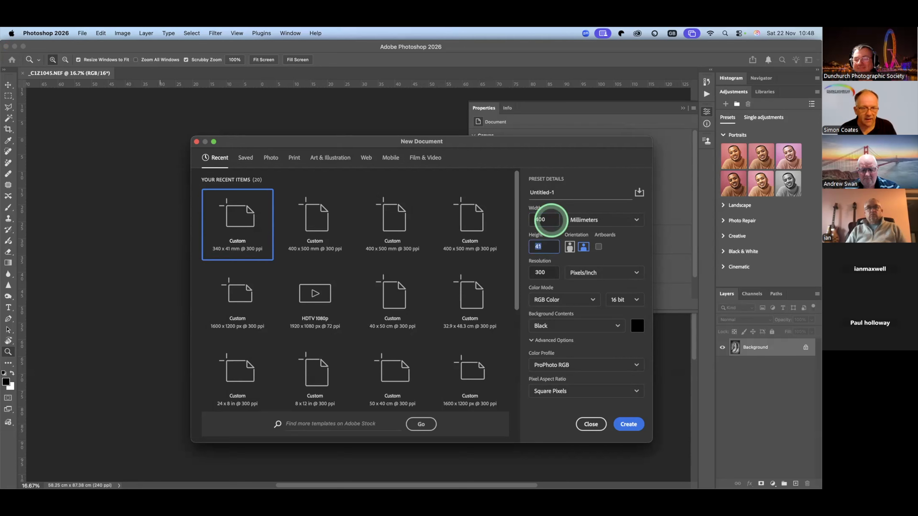
type("500")
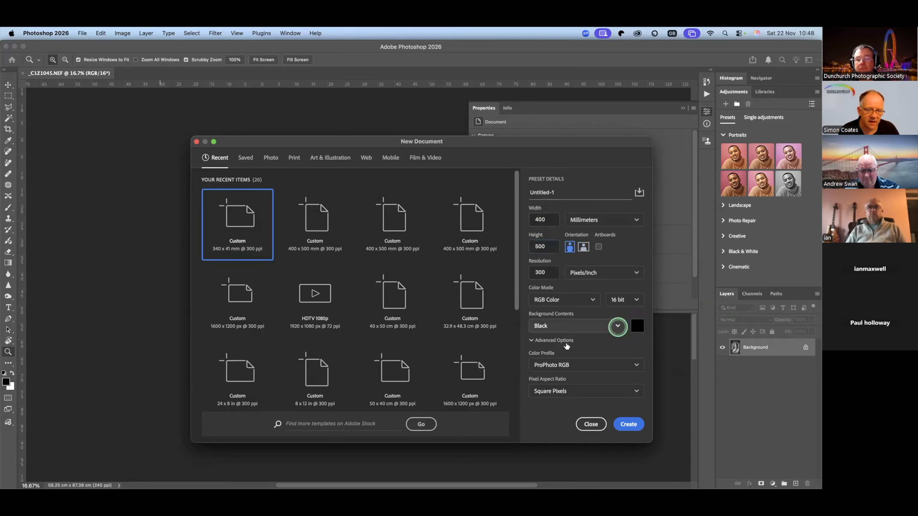
- Set the new document's background contents to white and create the document
left_click(567, 325)
left_click(570, 344)
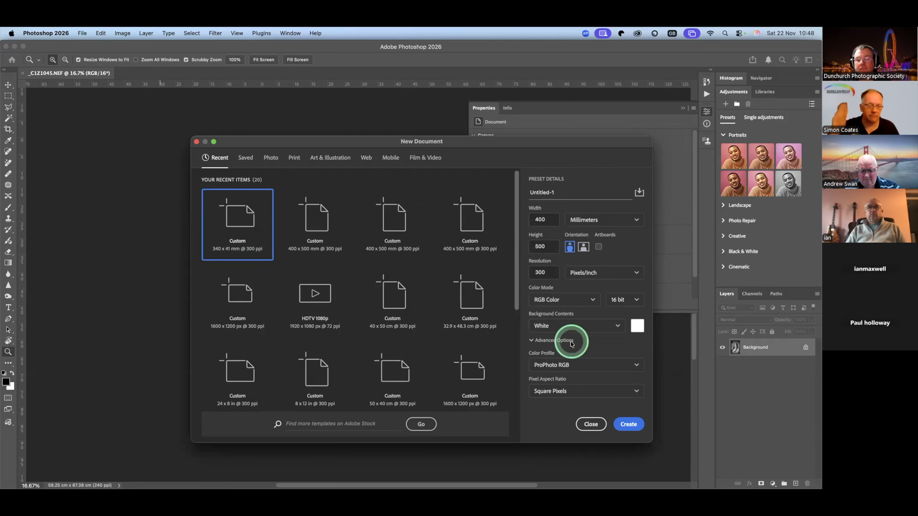
left_click(629, 424)
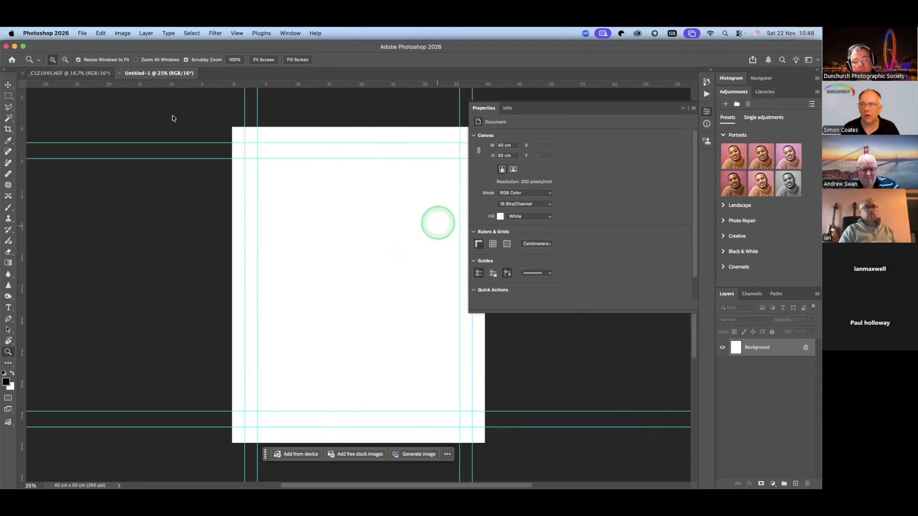
- Copy the portrait's Background layer from the photo document onto the blank white Untitled-1 page
left_click(78, 72)
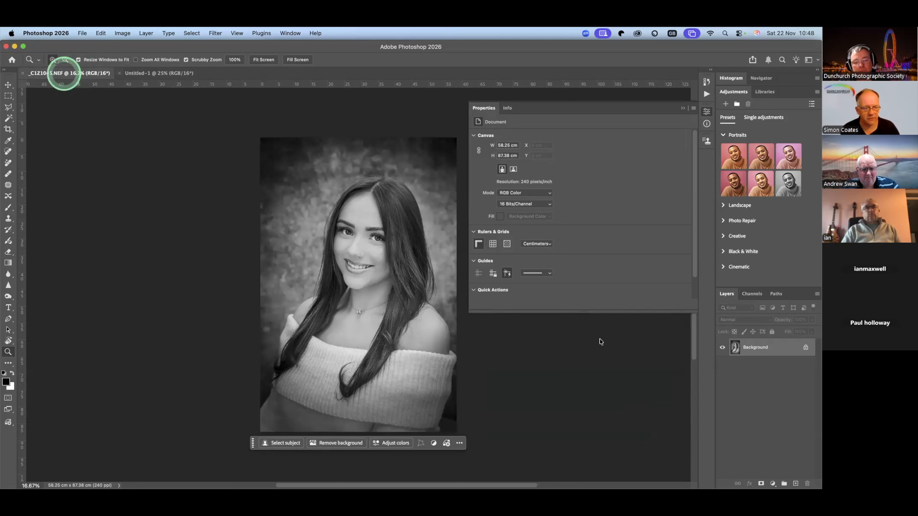
left_click_drag(776, 347, 359, 276)
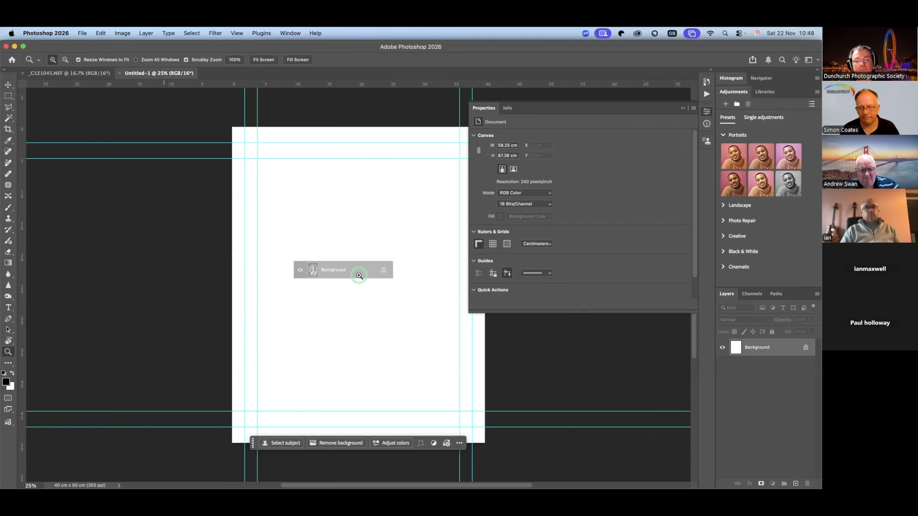
left_click_drag(359, 275, 359, 276)
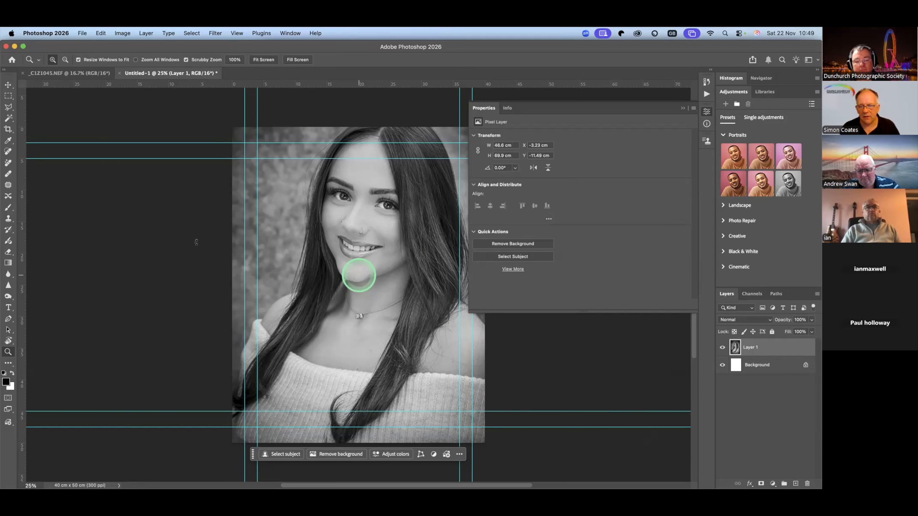
- Free-transform the pasted portrait layer, scaling it down to about 54.6% so it sits inside the white page
key("super+t")
scroll(207, 256, "down", 2)
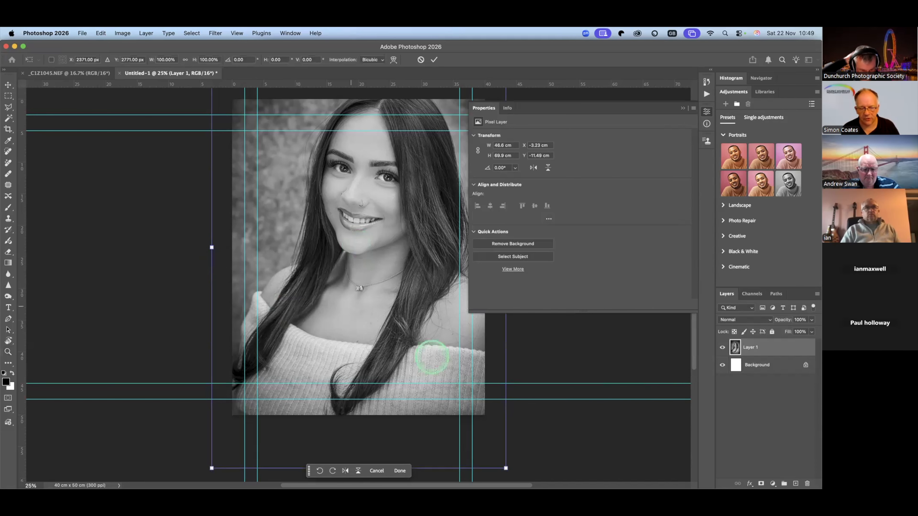
scroll(579, 464, "down", 1)
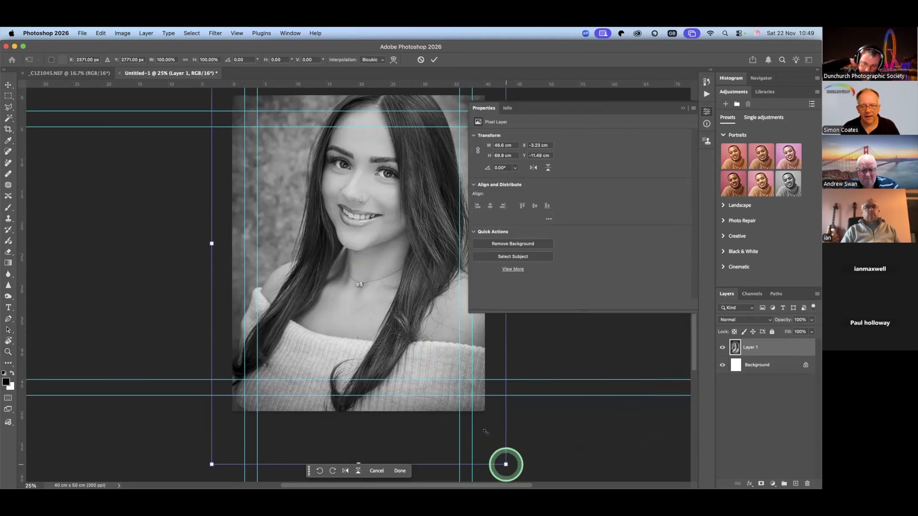
left_click_drag(506, 464, 374, 264)
left_click_drag(312, 190, 336, 218)
left_click_drag(369, 281, 370, 281)
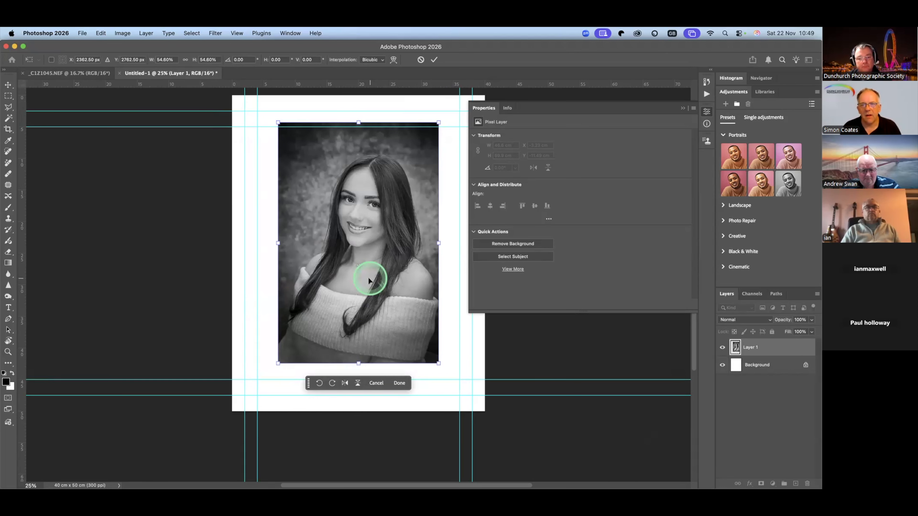
- Scale the portrait up to about 59% in Free Transform, keeping it inside the white page
left_click_drag(362, 274, 343, 269)
left_click_drag(350, 262, 343, 274)
left_click_drag(410, 362, 422, 382)
left_click_drag(362, 304, 378, 302)
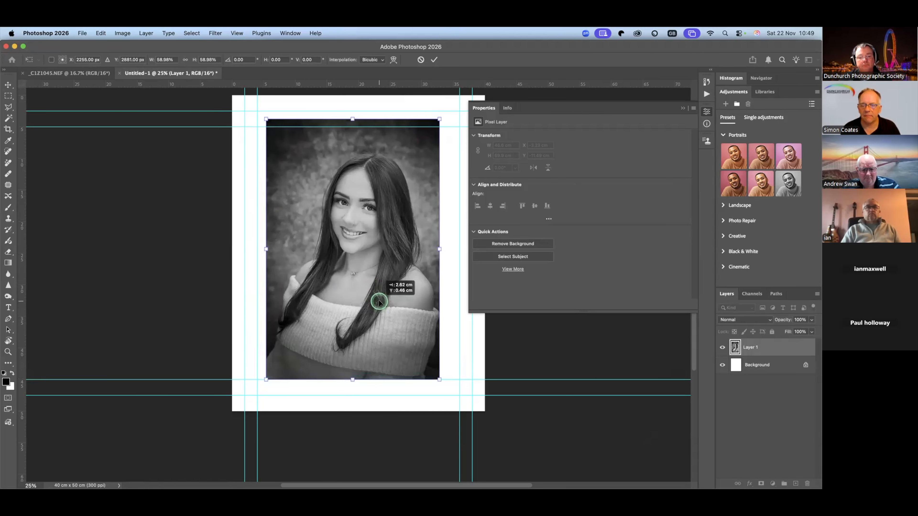
- Snap the portrait's upper-left corner to the outer guides, 2 cm across and 2.5 cm down, and commit the transform
left_click_drag(380, 302, 358, 297)
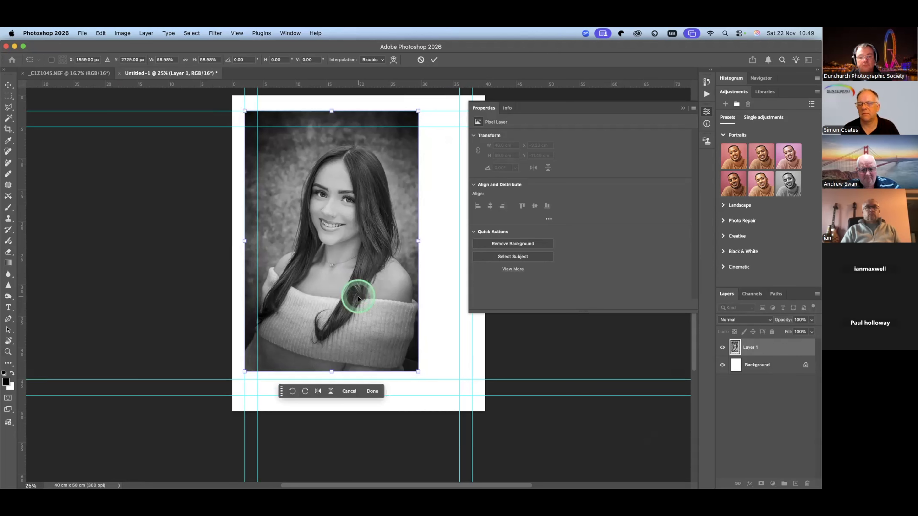
left_click(248, 330)
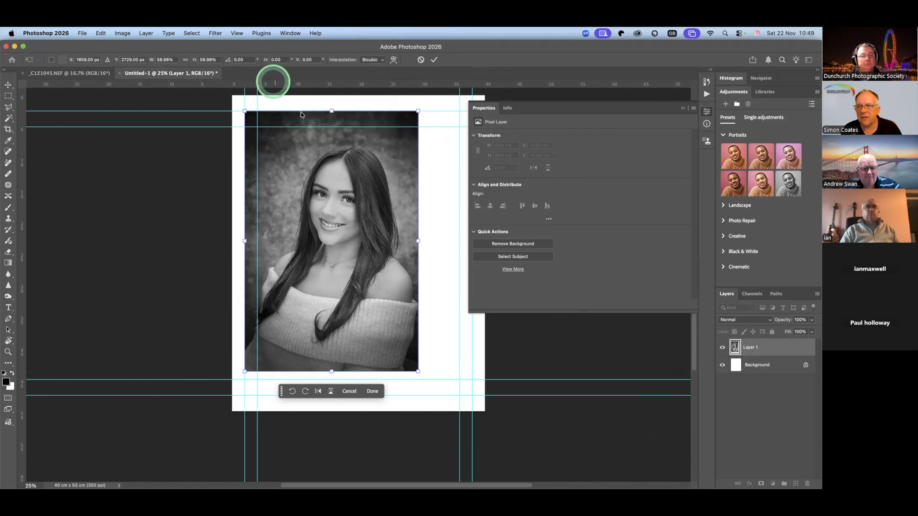
right_click(275, 82)
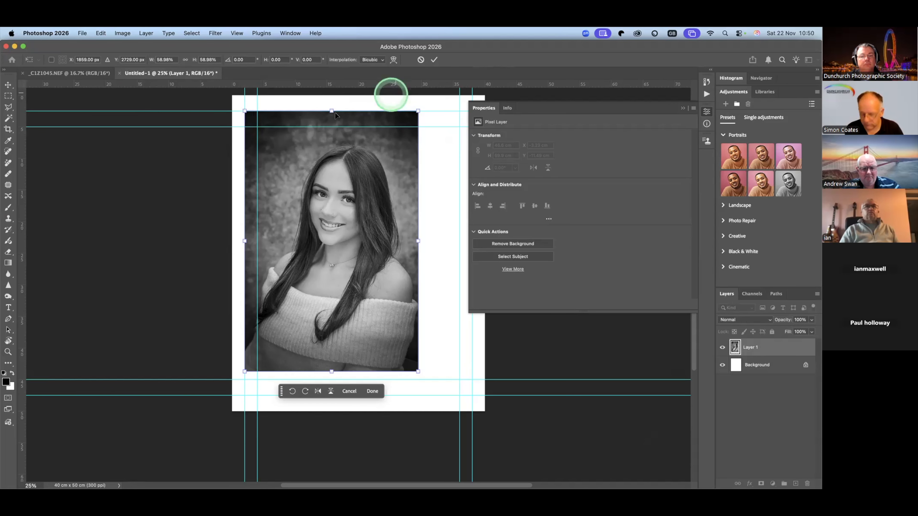
key("Return")
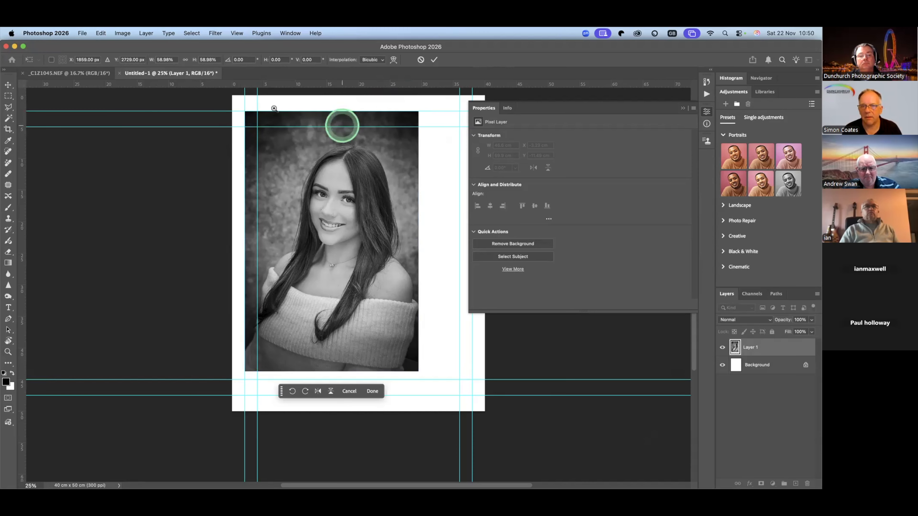
- Move the portrait layer so its upper-left corner snaps to the inner guides at 4 cm across and 5 cm down
key("z")
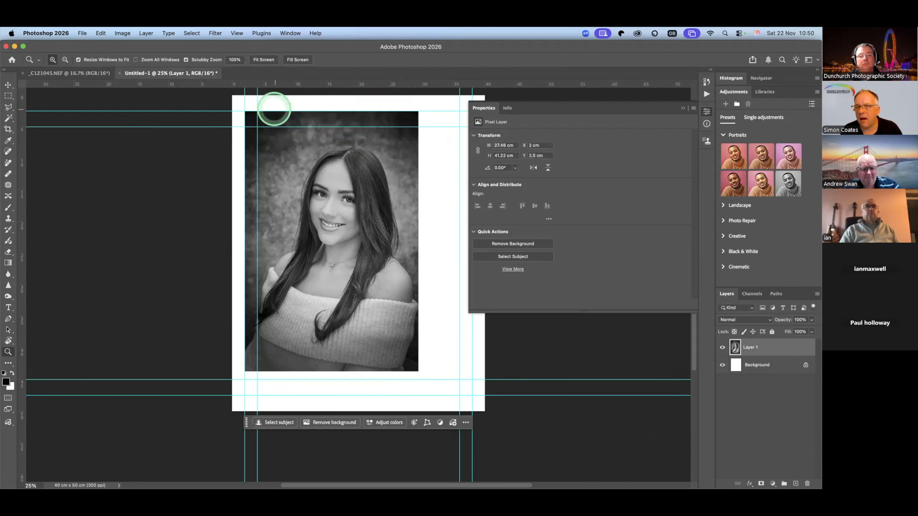
left_click(274, 109)
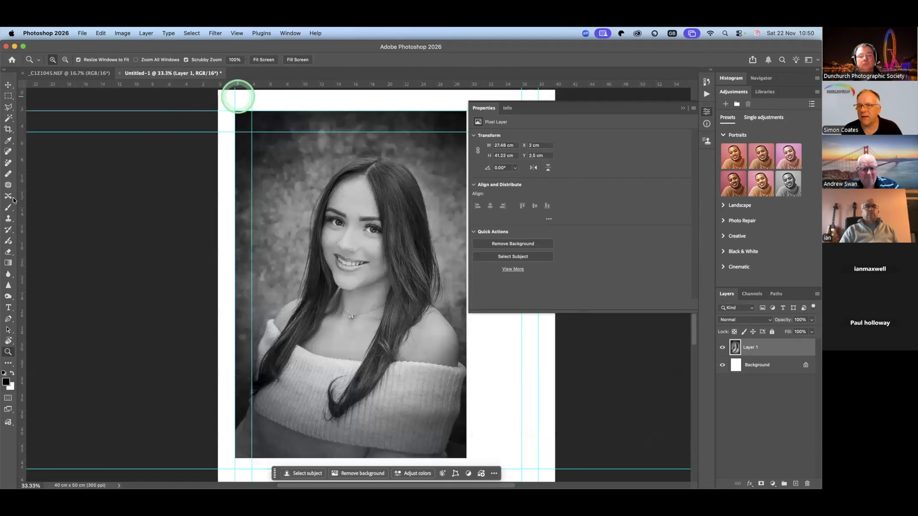
left_click(123, 227)
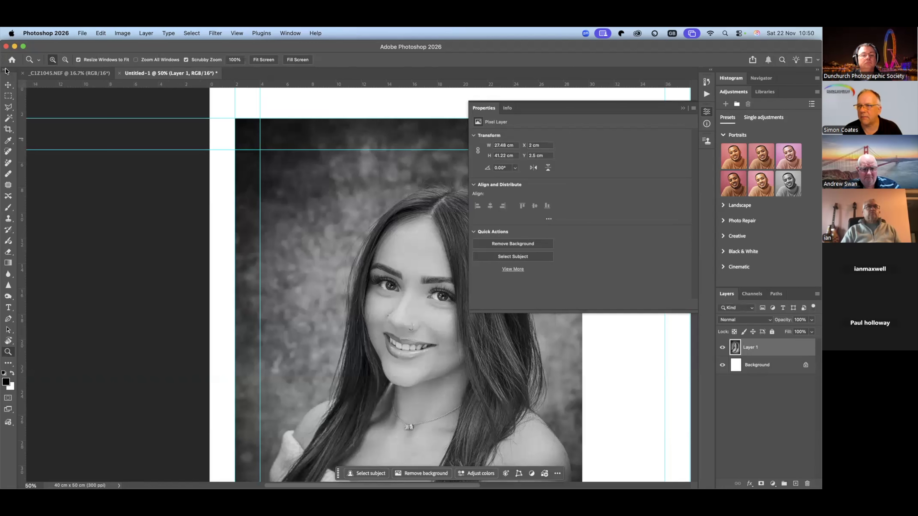
left_click(8, 86)
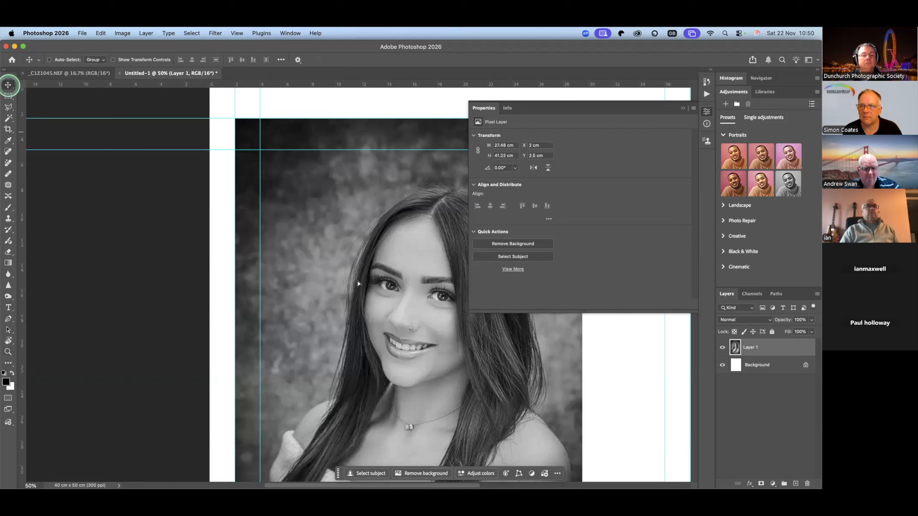
left_click_drag(356, 281, 356, 280)
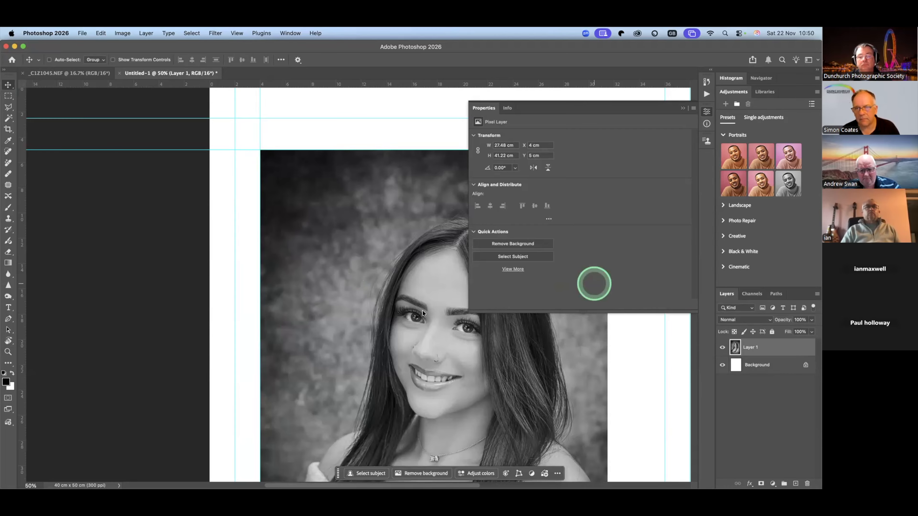
left_click(435, 320)
- Add a new blank layer above the portrait layer
key("z")
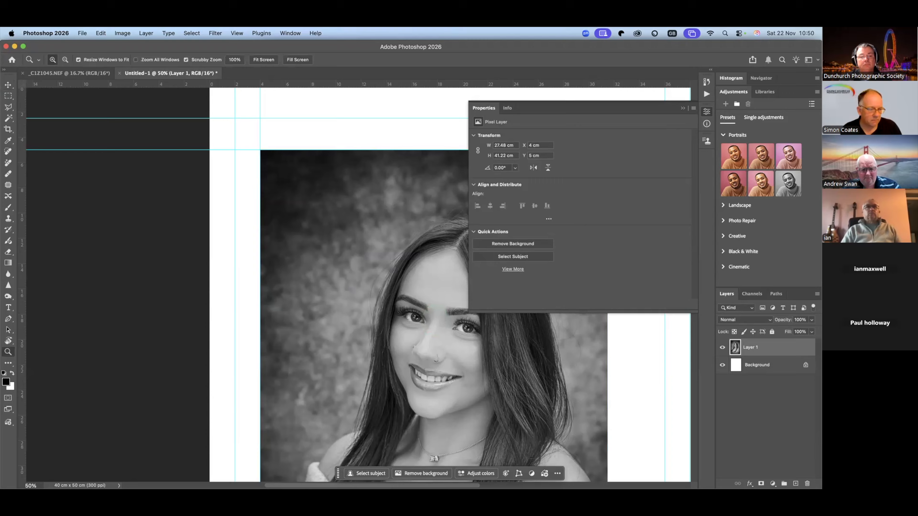
left_click(772, 484)
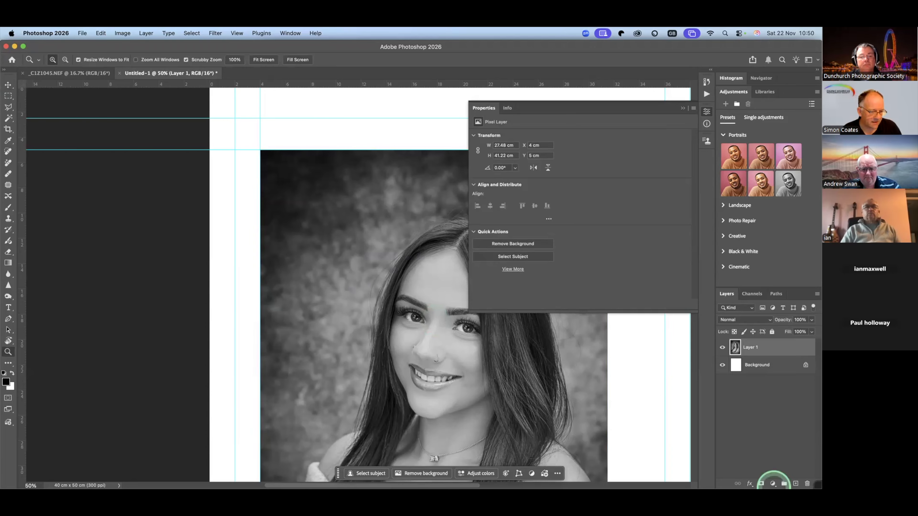
left_click(795, 483)
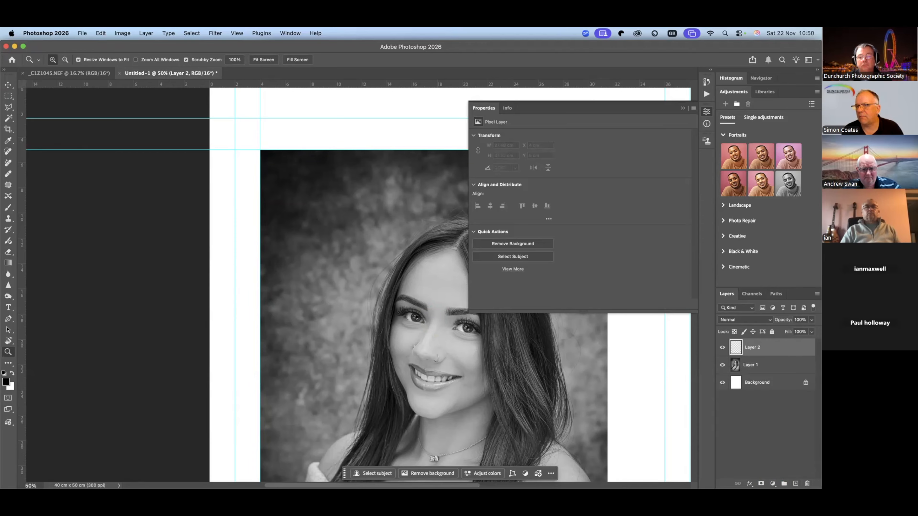
left_click(625, 154)
left_click(806, 367)
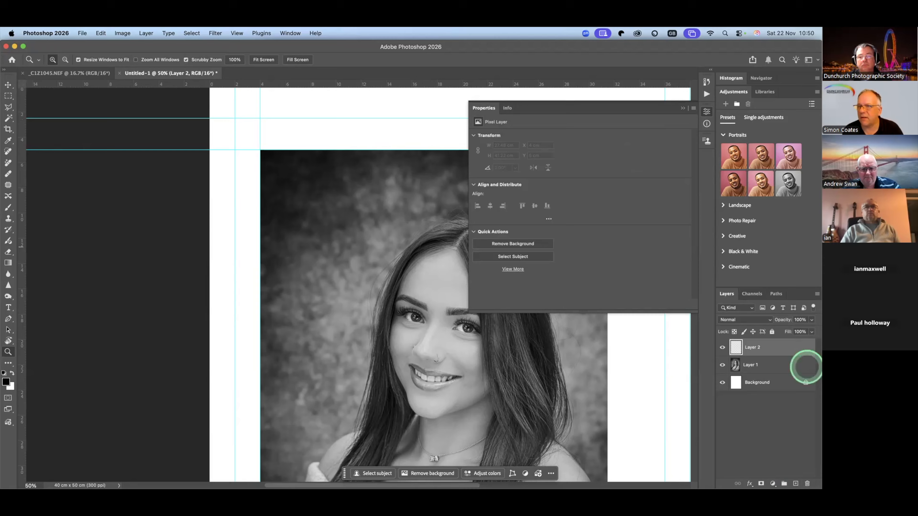
- Select a square of about 4 cm between the page's left edge and the inner guide, fill it with black and deselect
left_click(157, 137)
left_click(70, 109)
left_click(8, 96)
left_click(123, 133)
left_click(178, 132)
left_click(196, 112)
left_click(209, 110)
left_click_drag(209, 110, 272, 158)
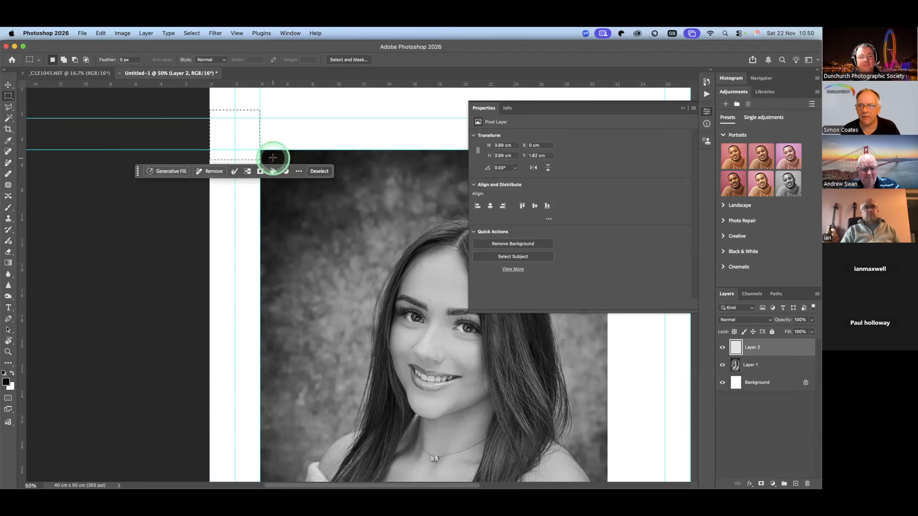
key("alt+BackSpace")
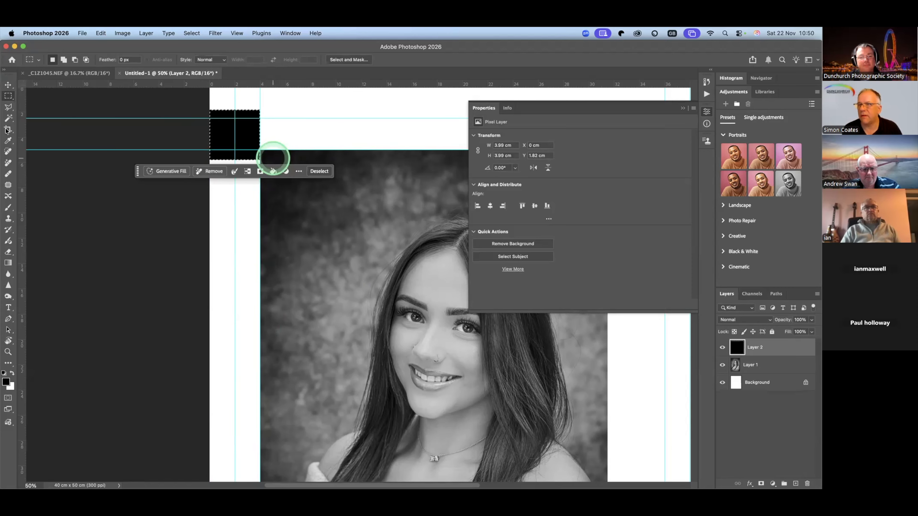
left_click(185, 177)
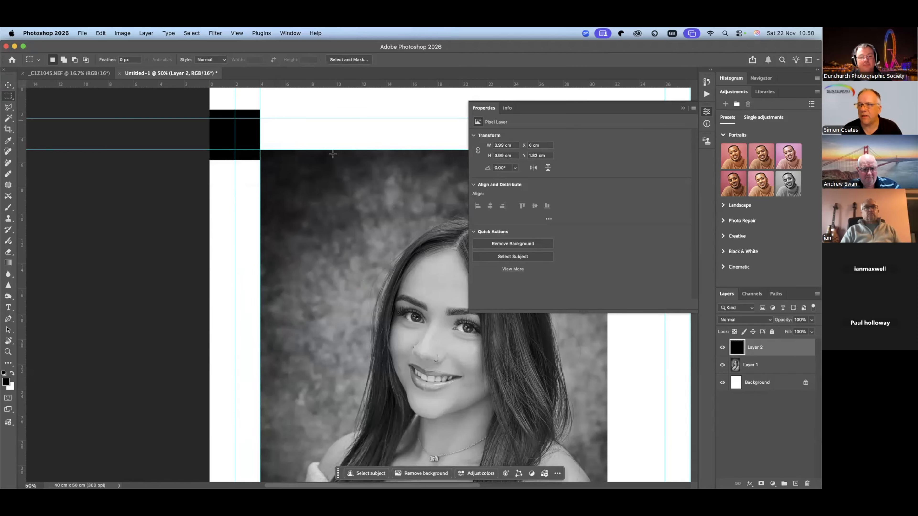
- Move the black square against the portrait's right edge as a margin spacer, and collapse the Properties panel
left_click(237, 126)
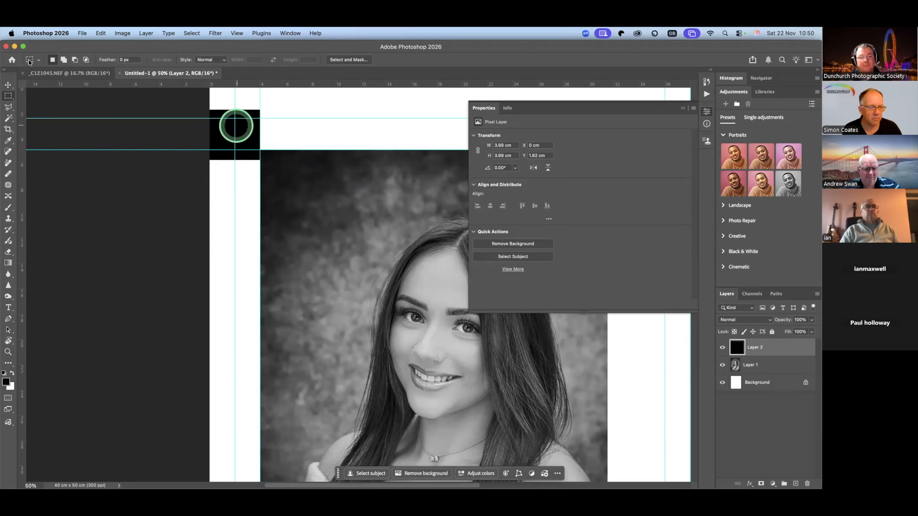
left_click(8, 84)
left_click_drag(237, 143, 634, 354)
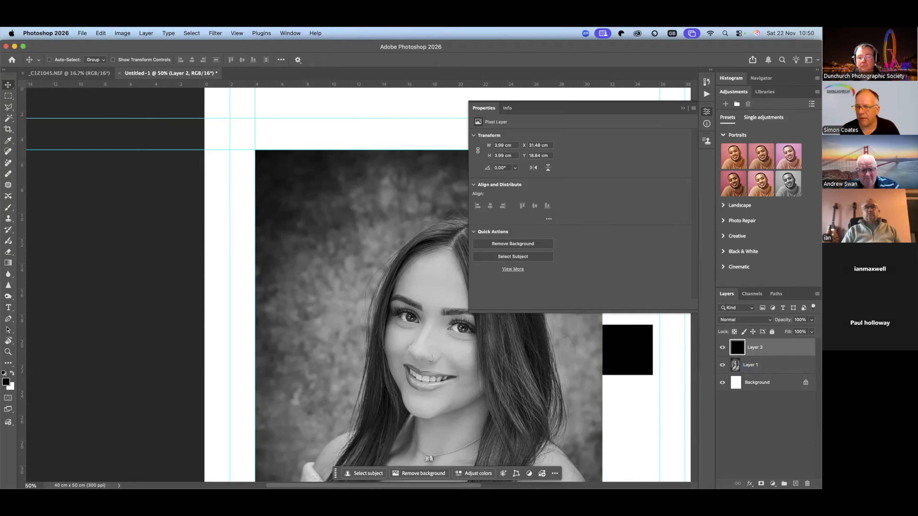
key("z")
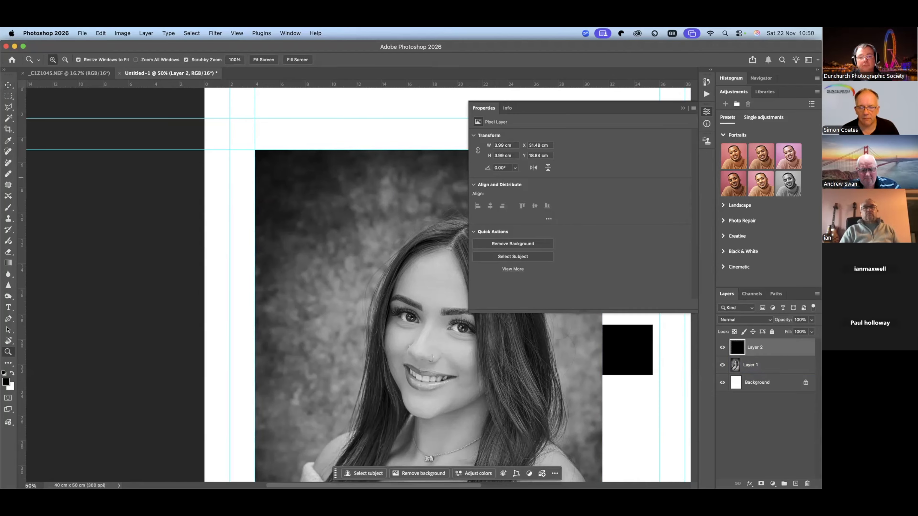
right_click(320, 270)
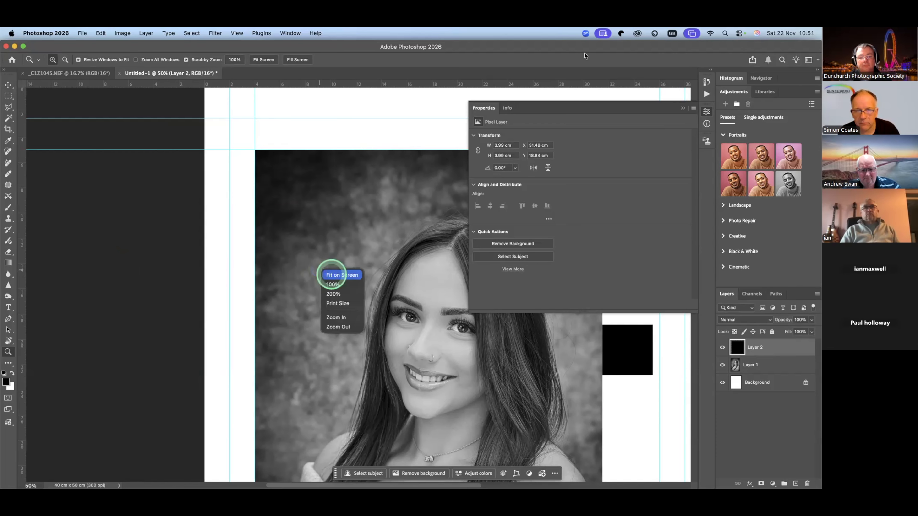
left_click(331, 274)
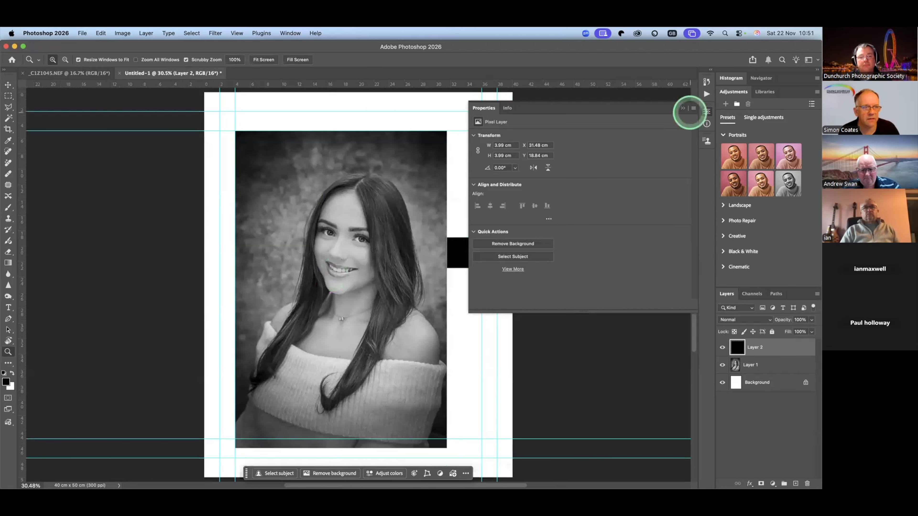
left_click(684, 108)
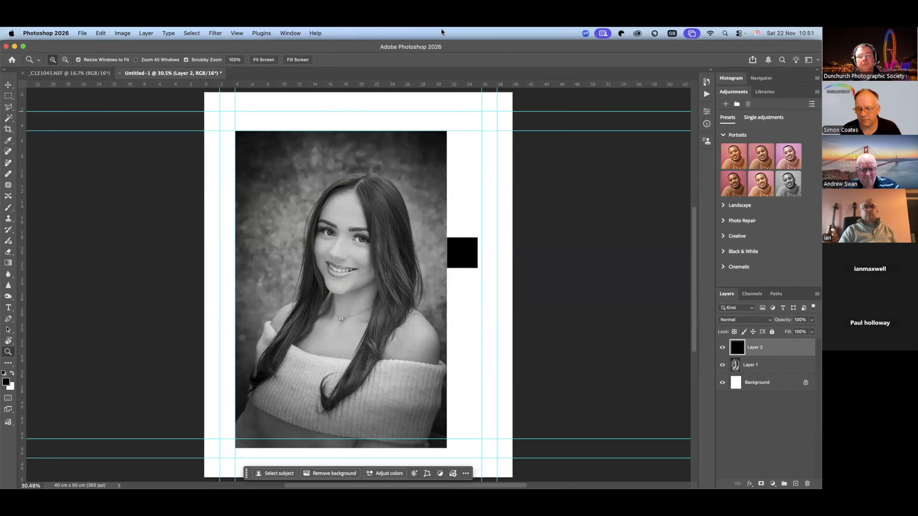
- Start cropping the page and clear the preset 1600 x 1200 px crop size
left_click(8, 129)
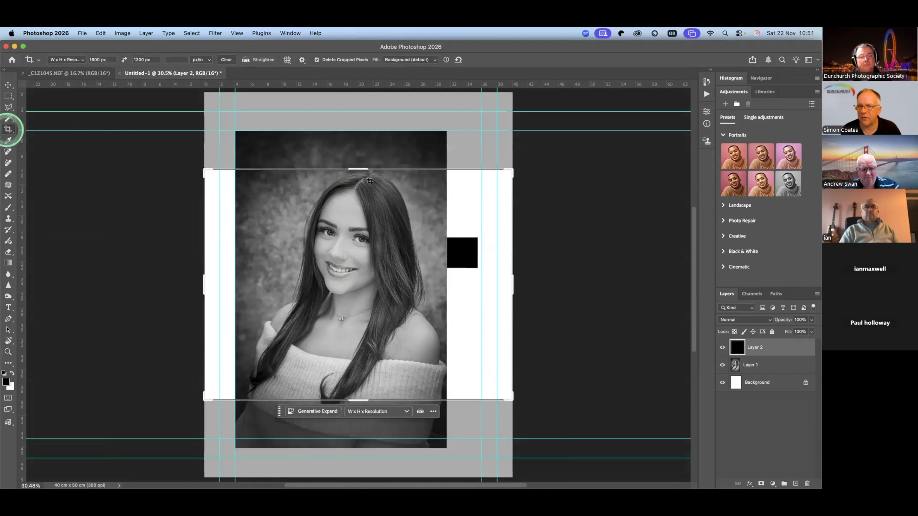
left_click(365, 176)
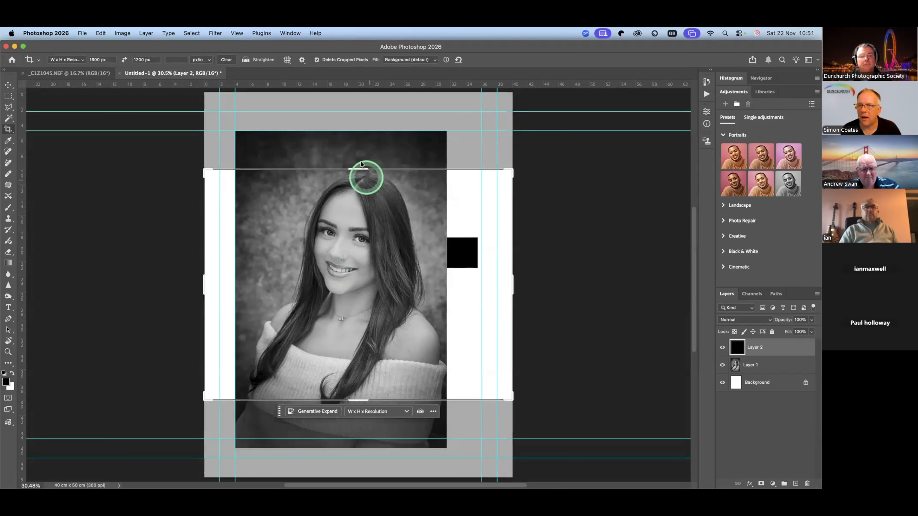
left_click_drag(366, 171, 361, 163)
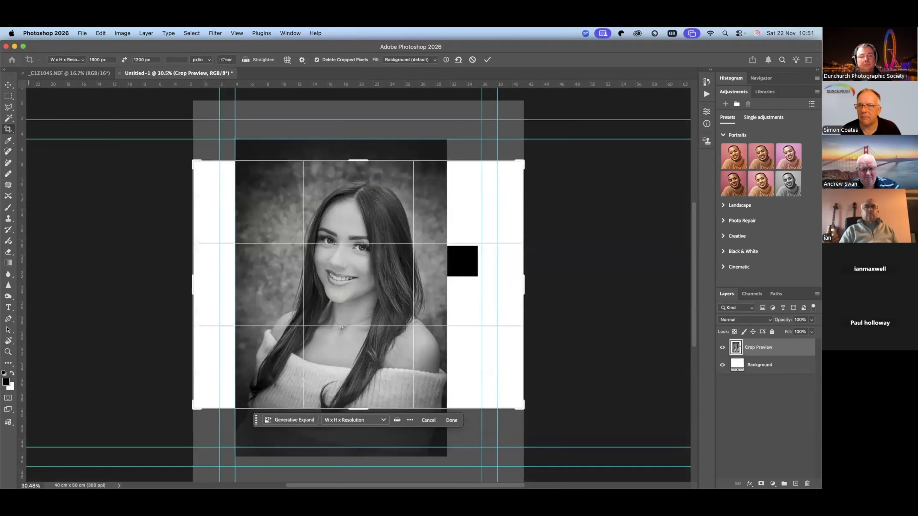
left_click(222, 60)
- Crop the page to 37 x 50 cm, with its right side at the black square's outer edge, and hide the square's layer
left_click_drag(355, 161, 355, 130)
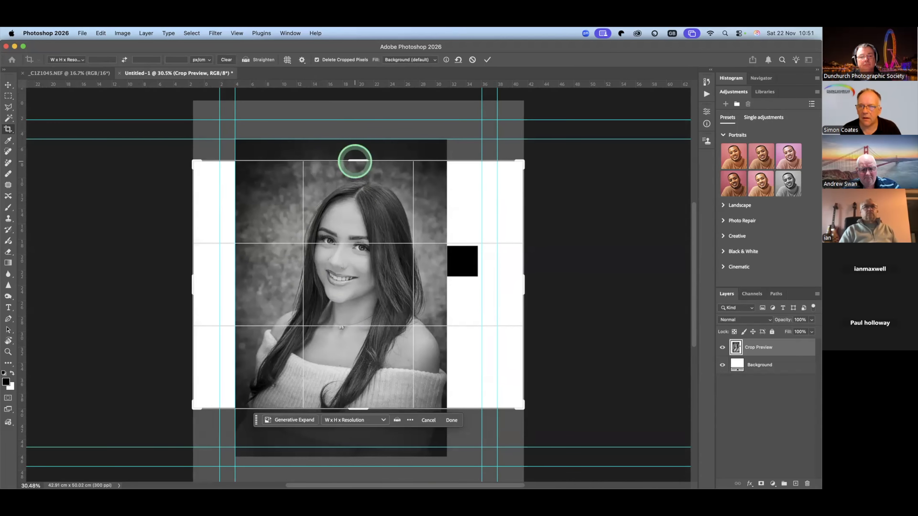
left_click_drag(355, 161, 355, 130)
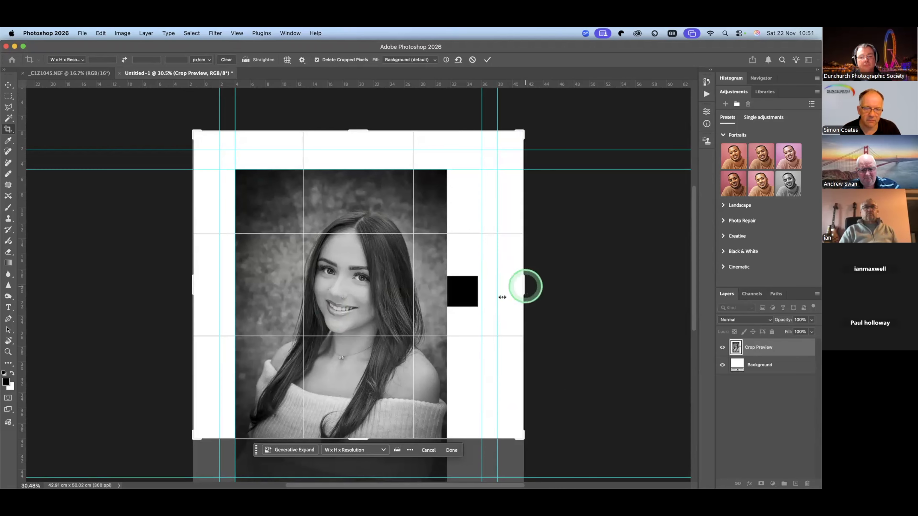
left_click_drag(502, 297, 498, 297)
scroll(361, 261, "down", 5)
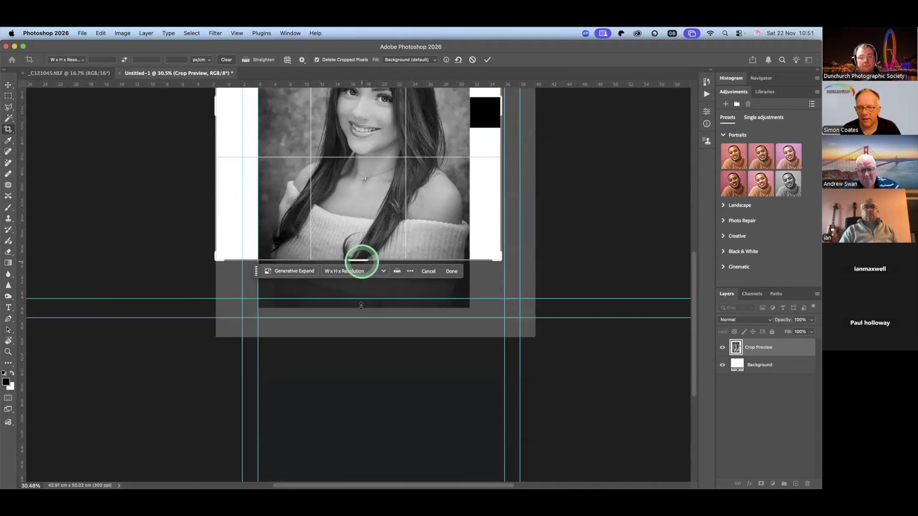
left_click_drag(360, 300, 360, 300)
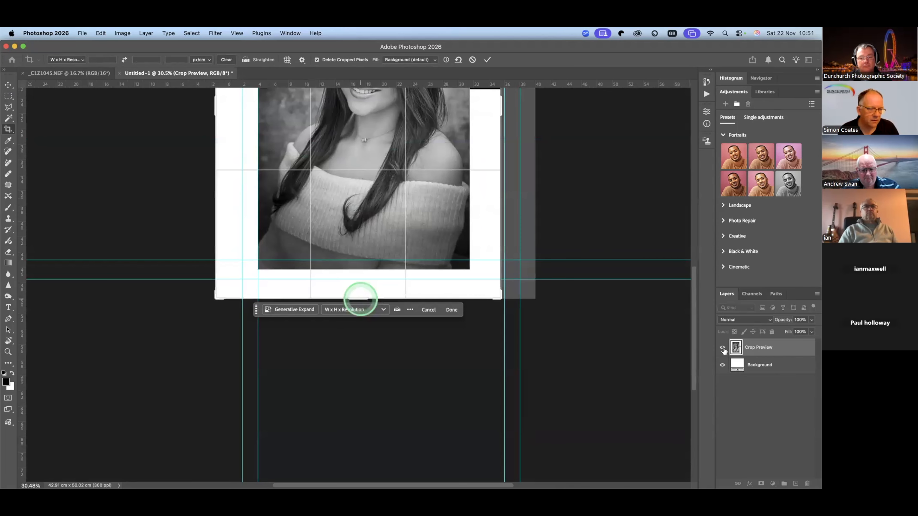
key("Return")
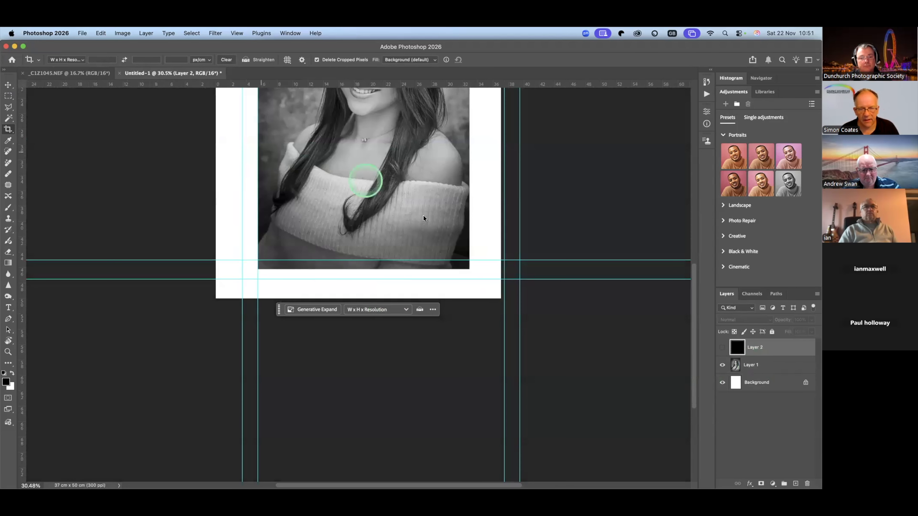
key("z")
right_click(423, 216)
left_click(426, 217)
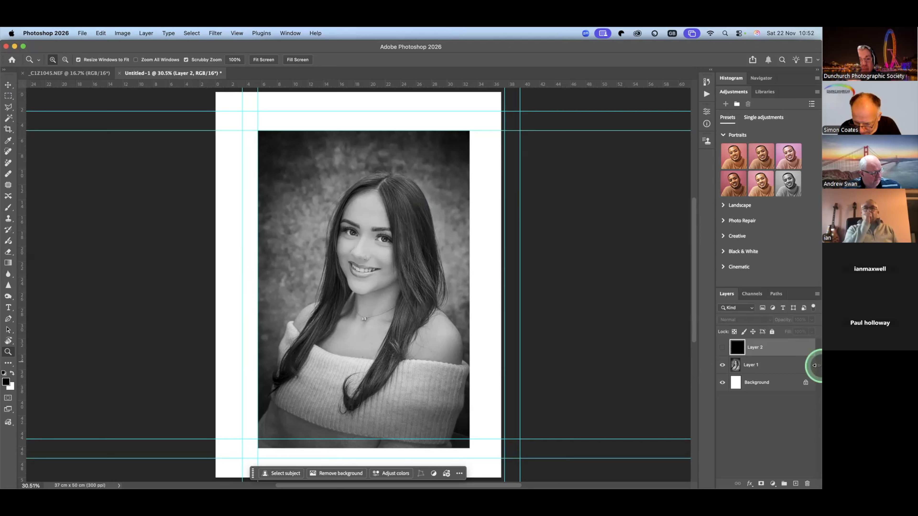
- Start a centred Arial Black text line in the white margin above the portrait
left_click(806, 382)
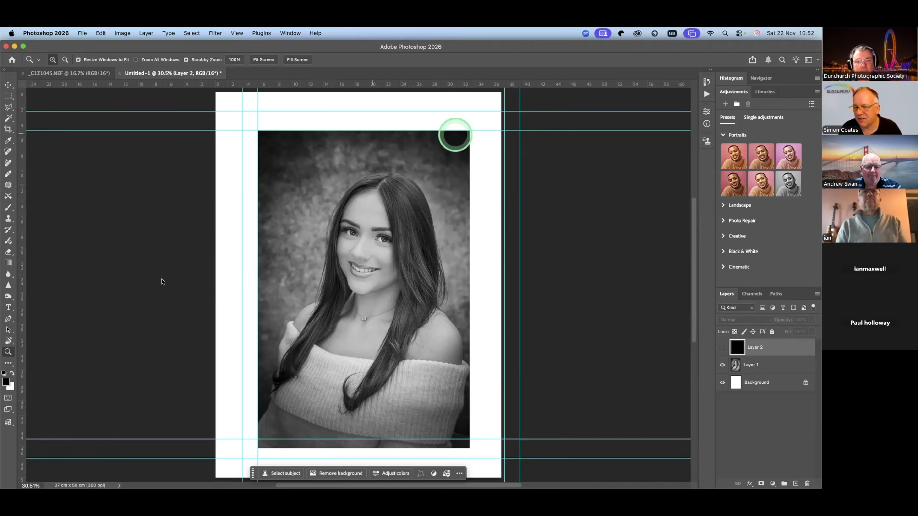
left_click(8, 307)
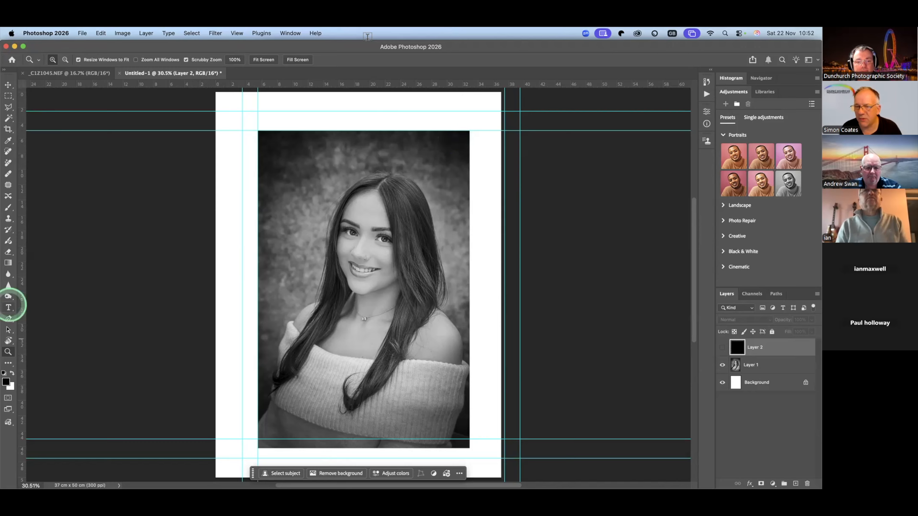
left_click(369, 124)
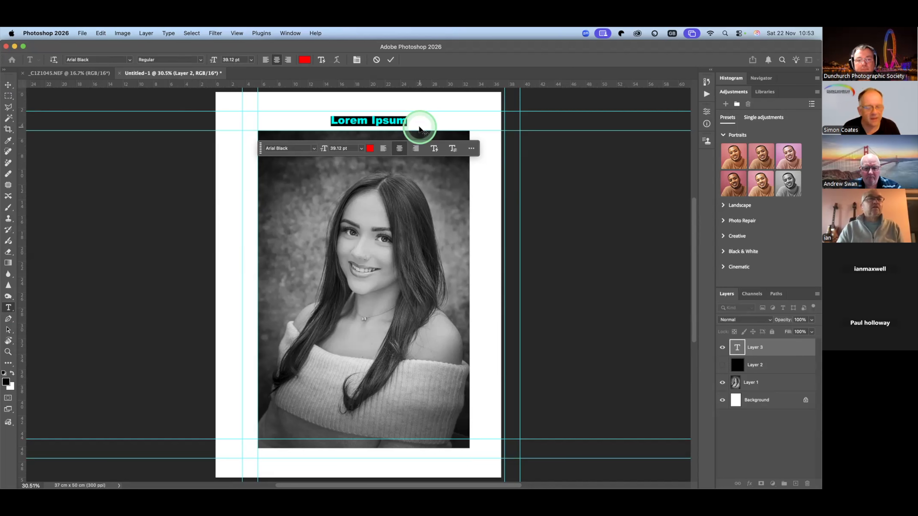
left_click(419, 129)
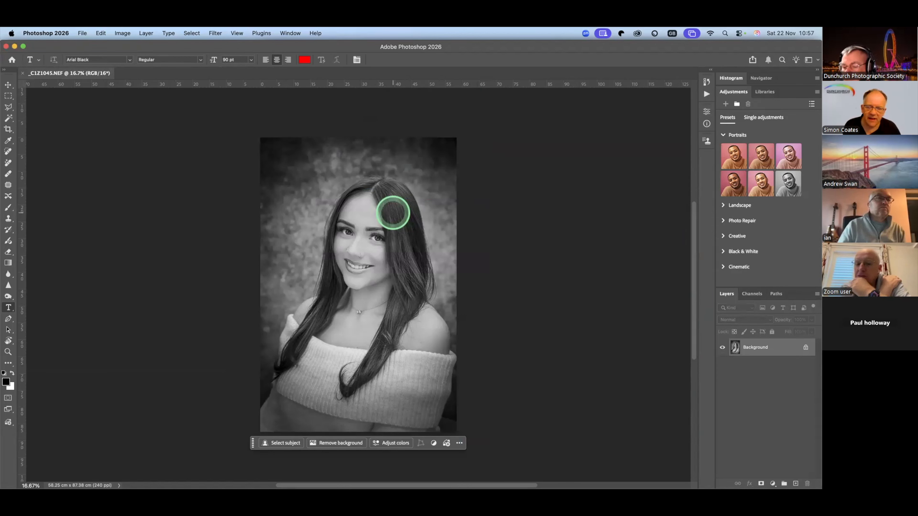
- Unlock the background layer of the original portrait file so it becomes a regular layer
mouse_move(817, 485)
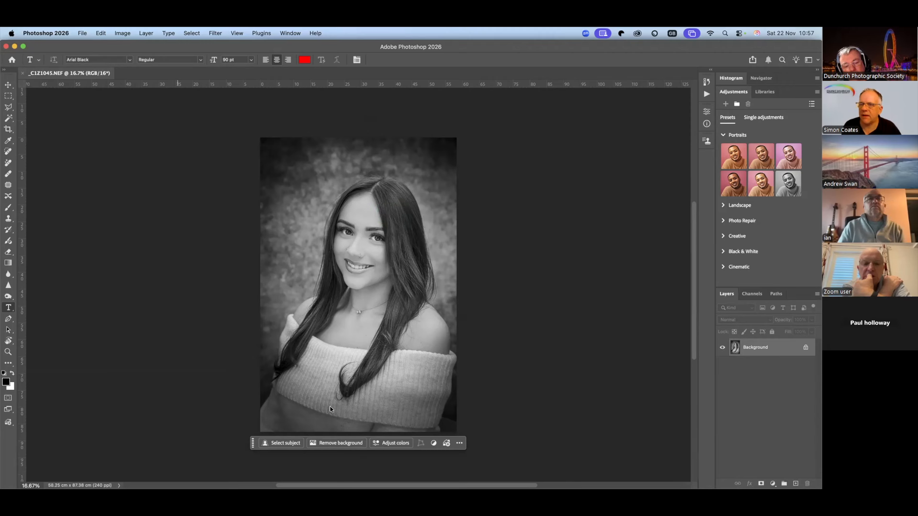
left_click(808, 347)
key("super+z")
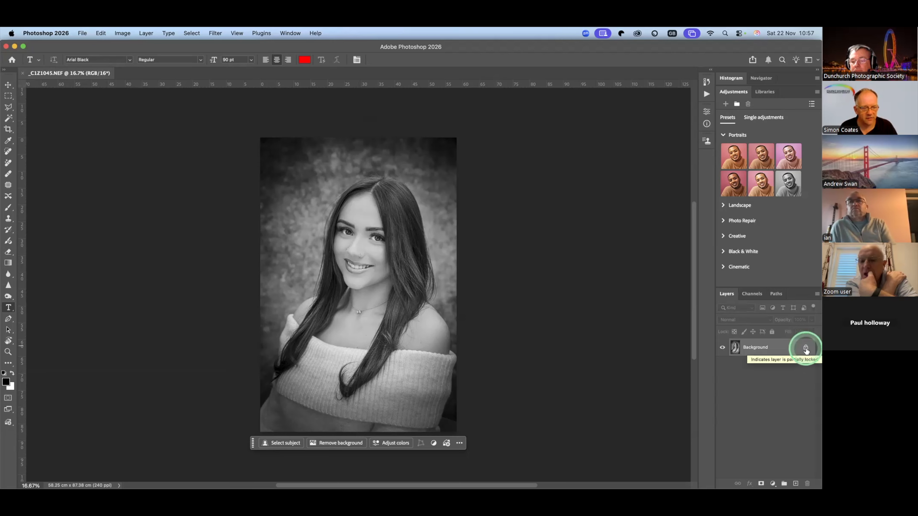
left_click(805, 349)
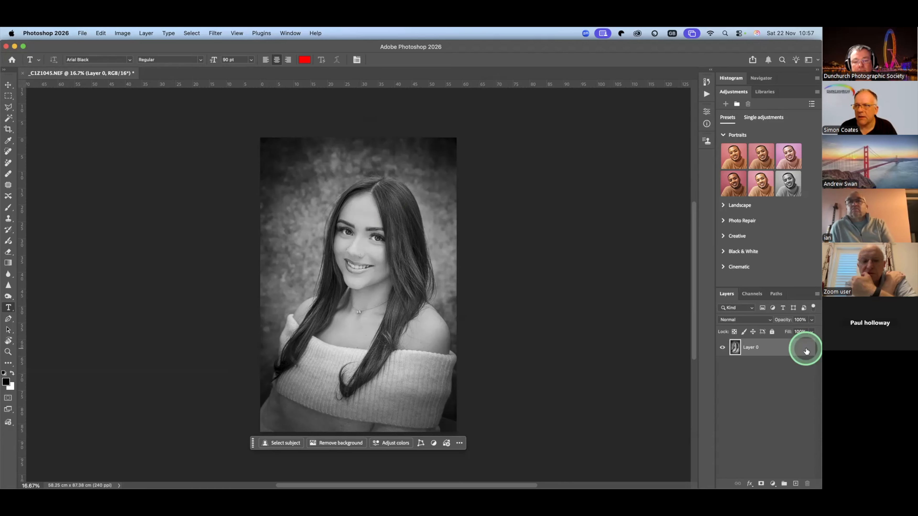
- Resize the portrait image proportionally to a height of 1200 pixels
left_click(129, 33)
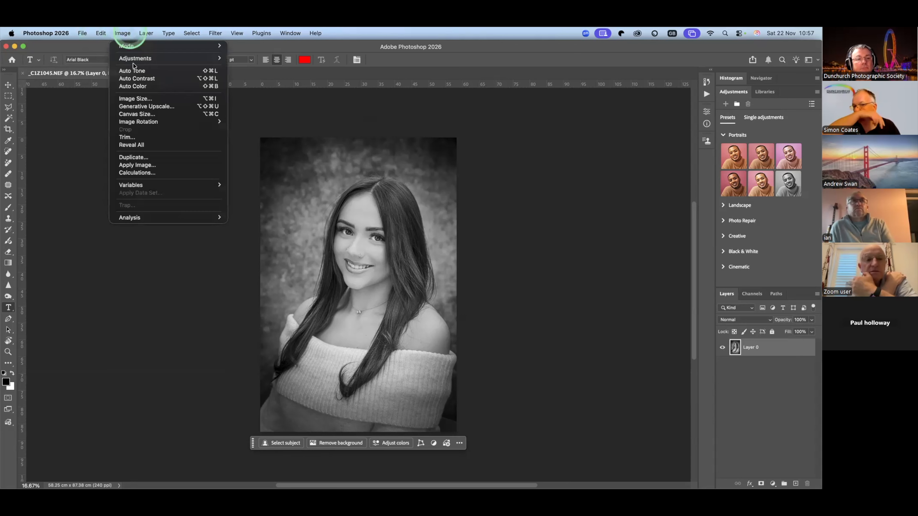
left_click(143, 102)
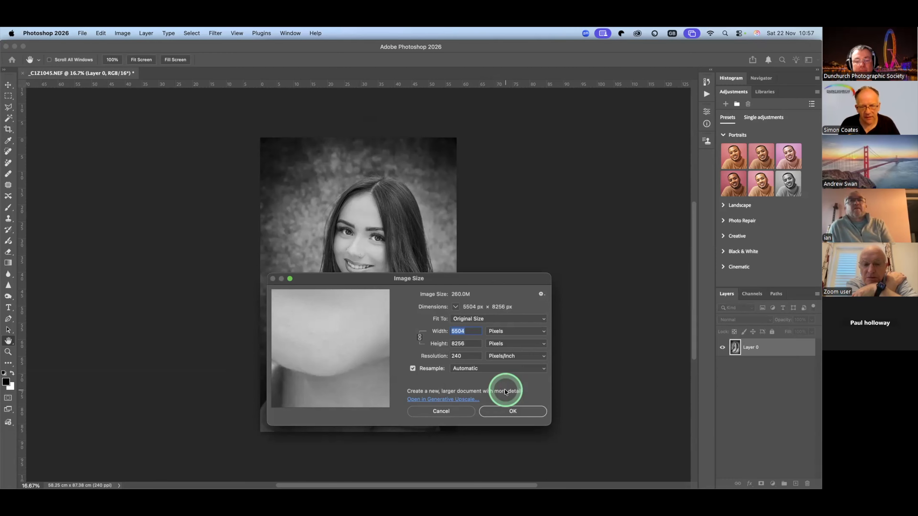
key("Tab")
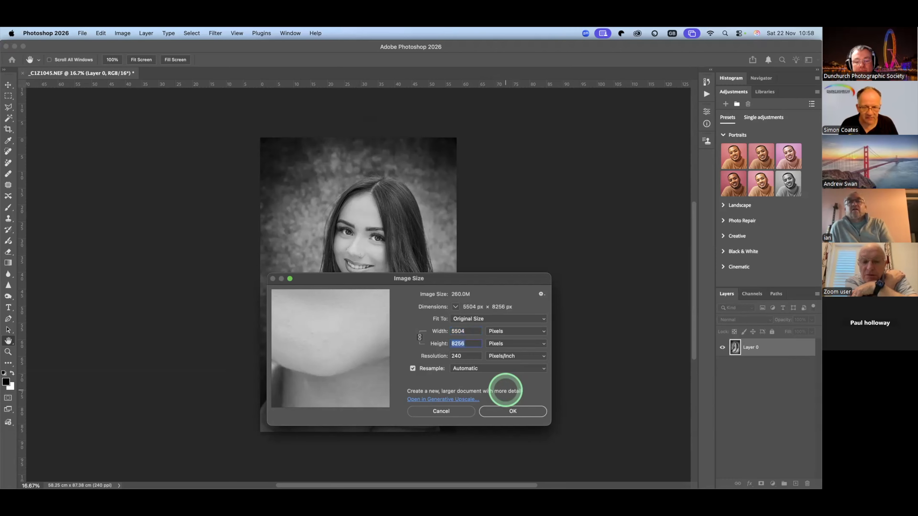
type("120")
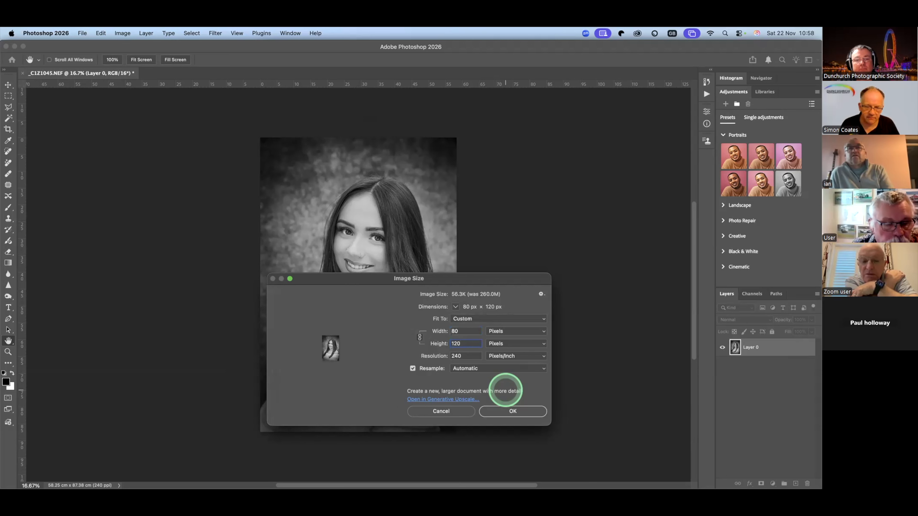
type("0")
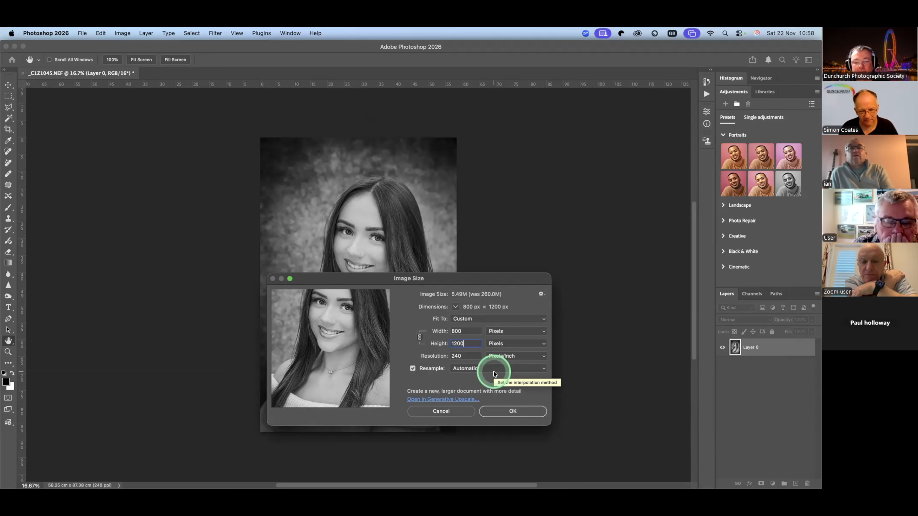
left_click(516, 414)
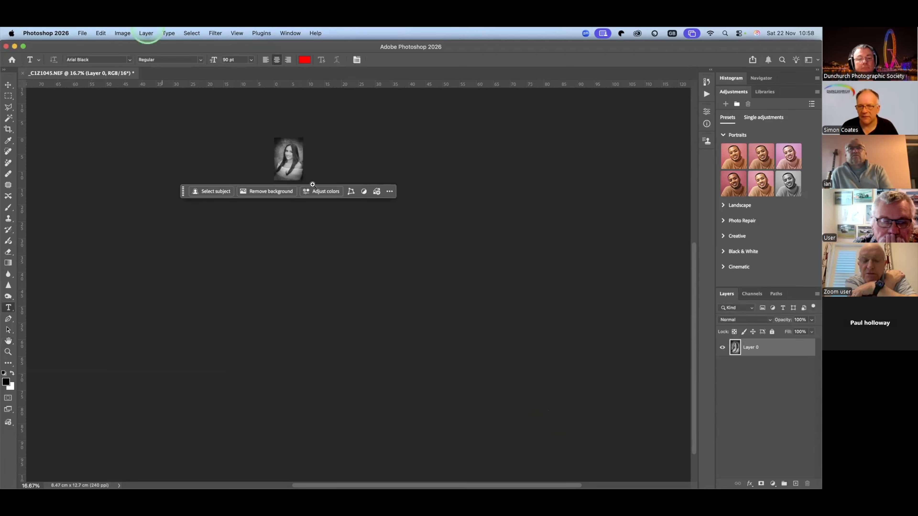
- Widen the canvas to 1600 pixels at 1200 pixels high, keeping the portrait anchored in the centre
key("z")
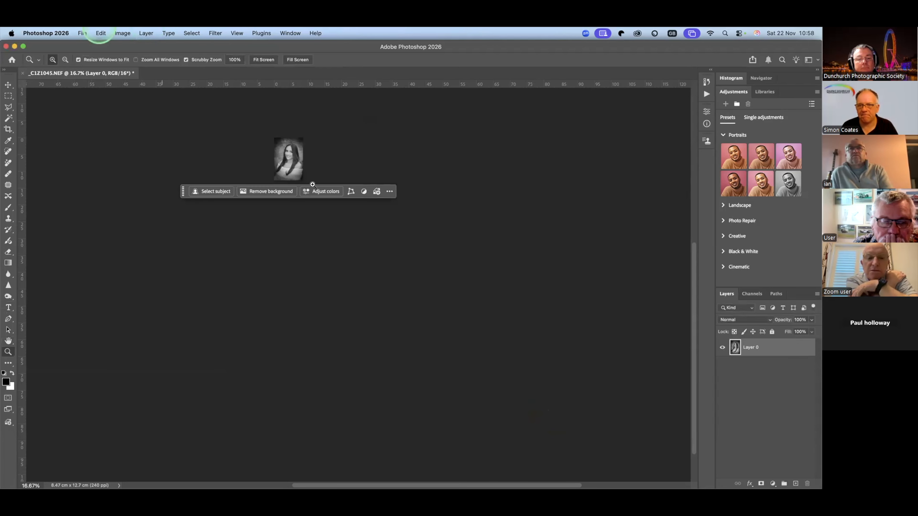
right_click(311, 158)
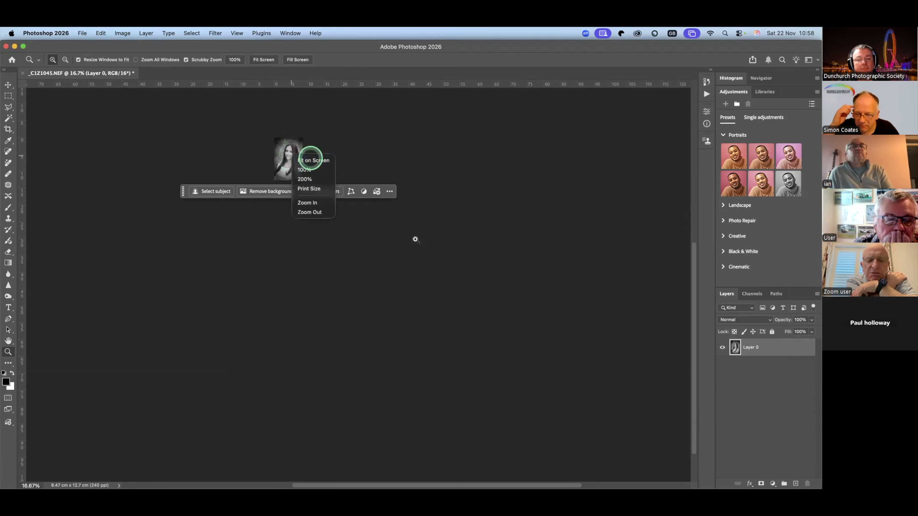
left_click(311, 161)
left_click(415, 239)
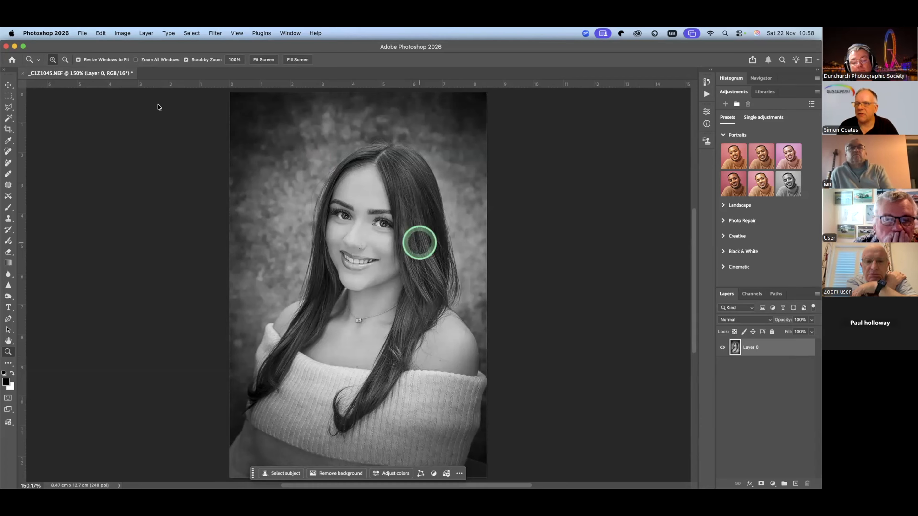
left_click(123, 33)
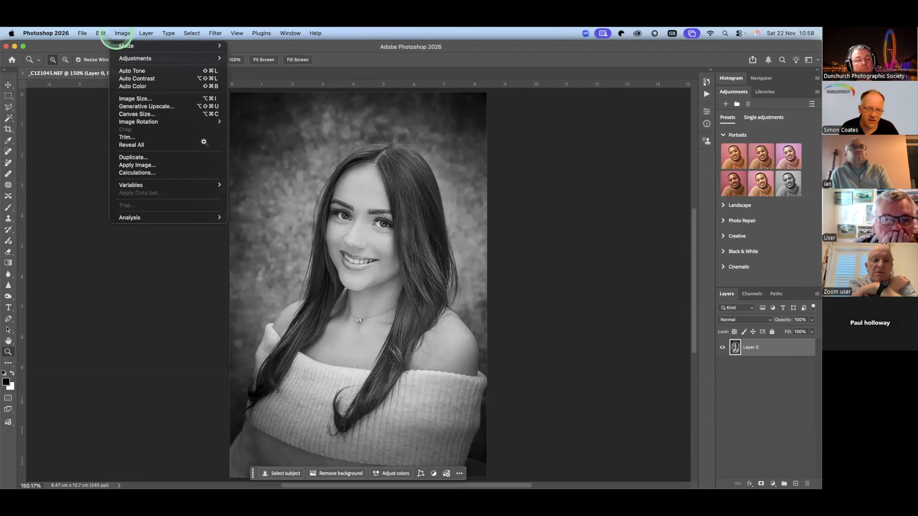
left_click(141, 113)
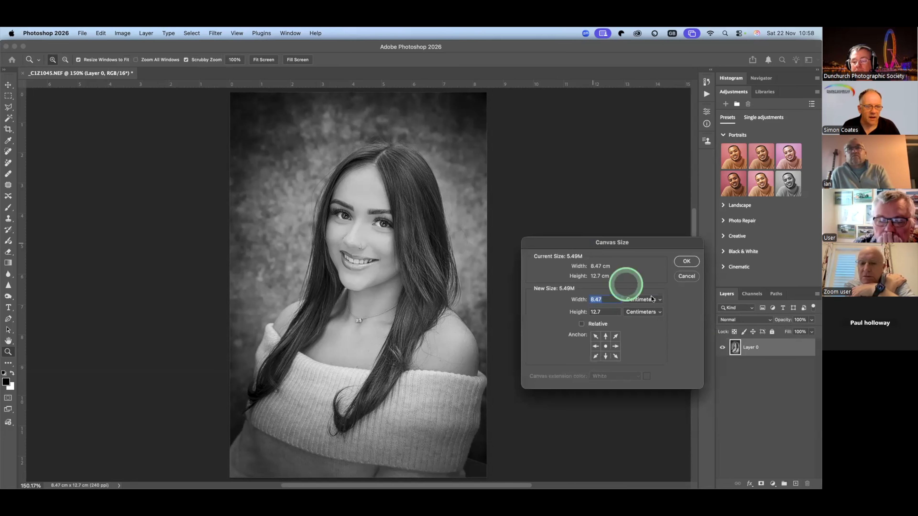
left_click(654, 299)
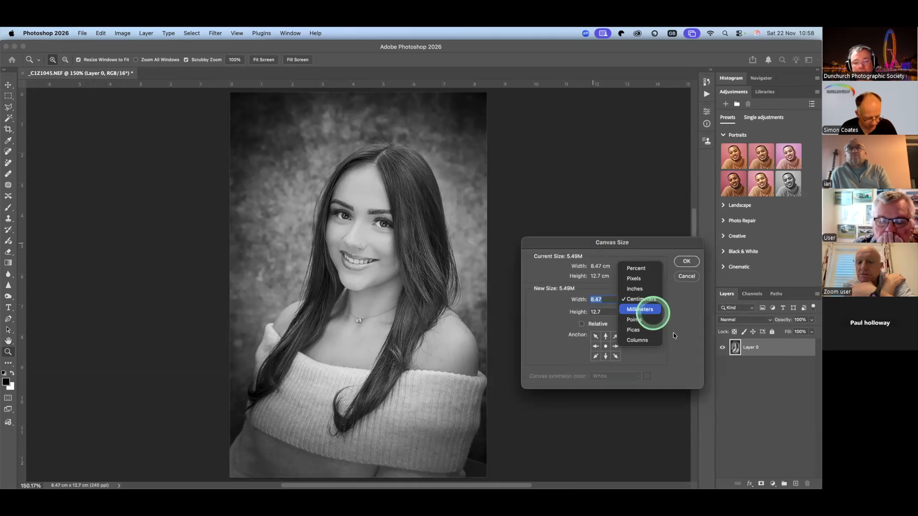
left_click(639, 279)
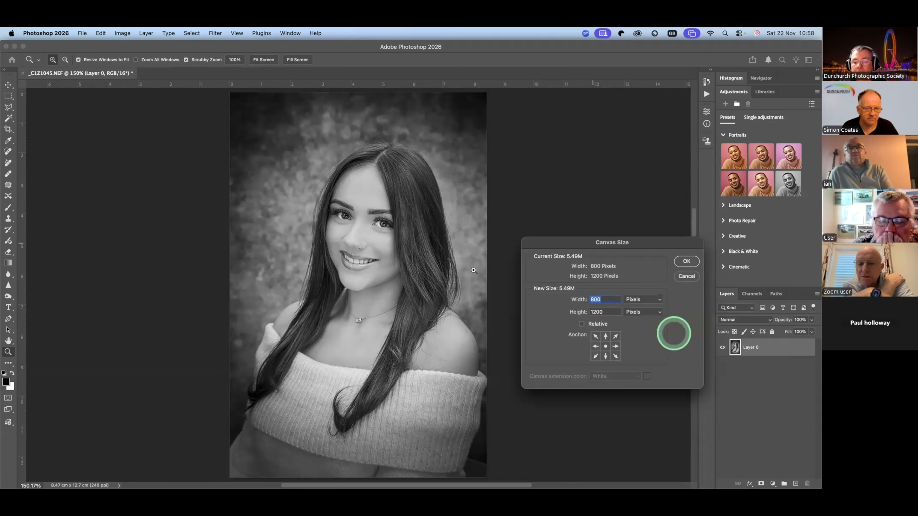
type("1600")
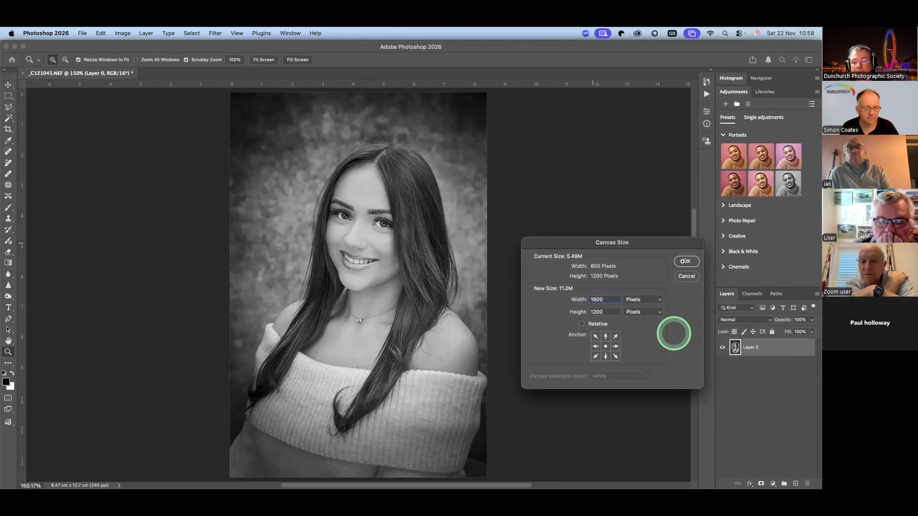
left_click(680, 262)
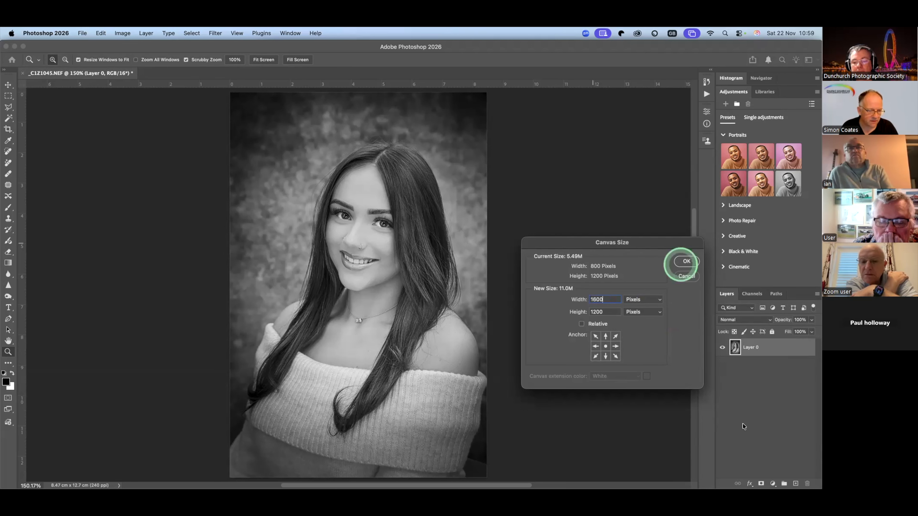
left_click(683, 262)
- Add a new layer beneath the portrait and fill it with black
left_click(796, 483)
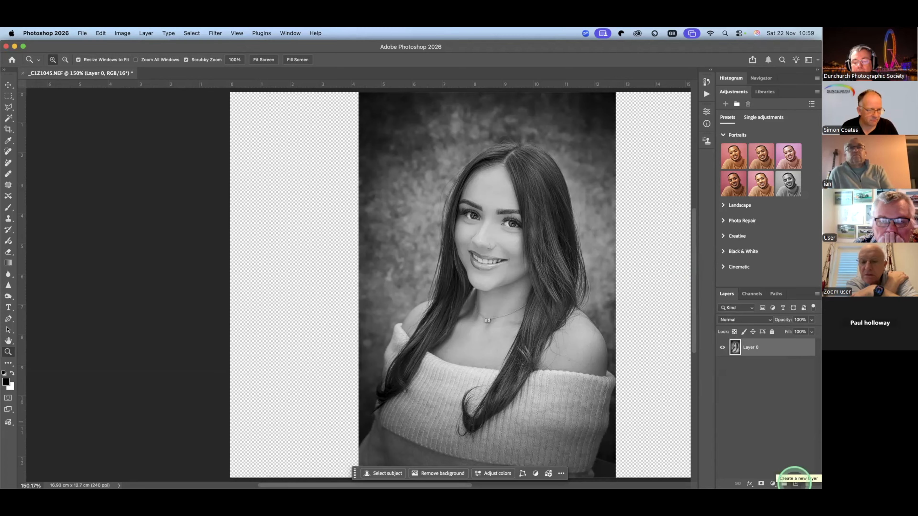
left_click(794, 483, "super")
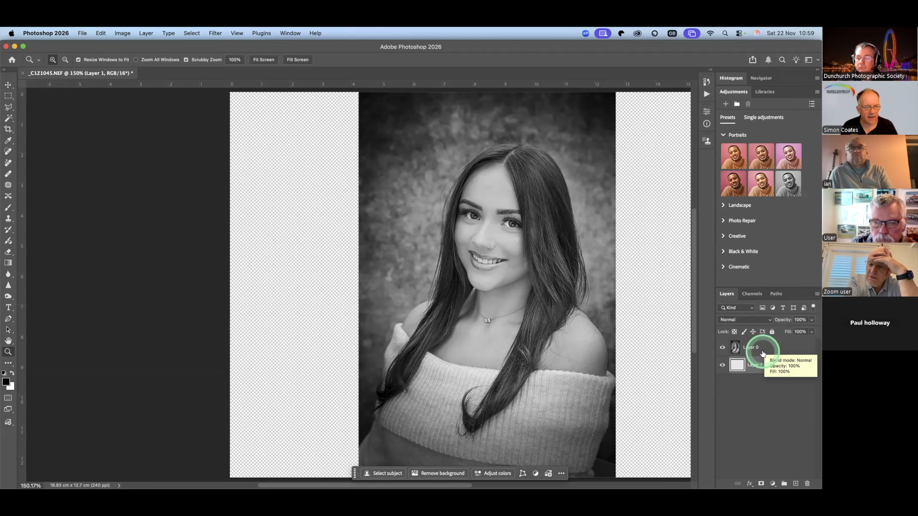
key("alt+BackSpace")
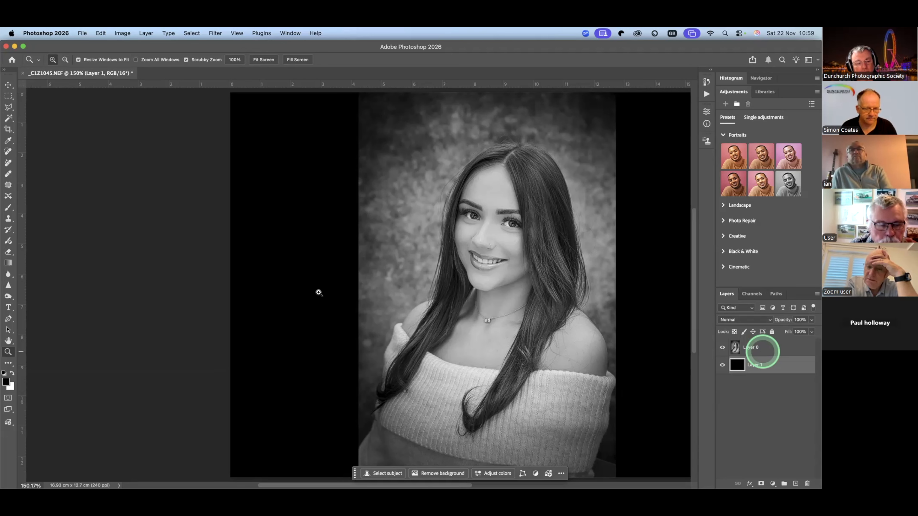
- Add a Stroke effect to the portrait's layer, positioned inside with a size of 29 px
right_click(447, 279)
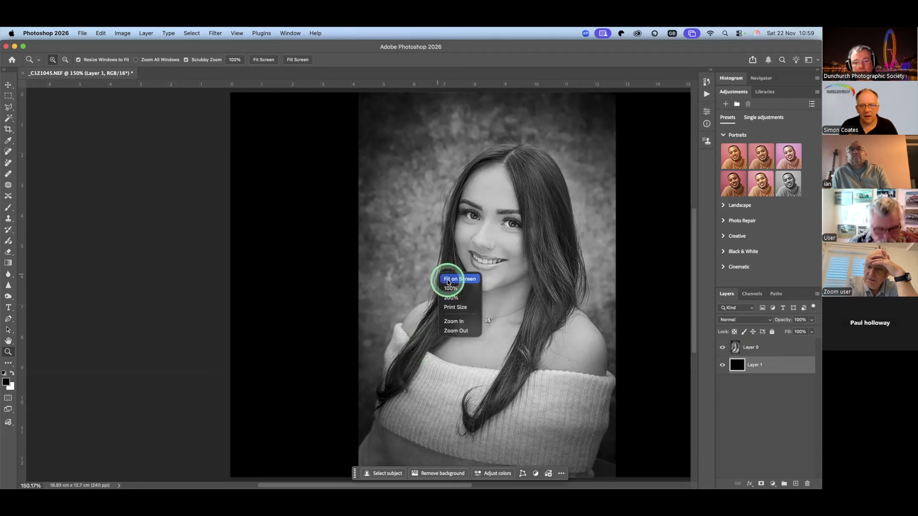
left_click(447, 279)
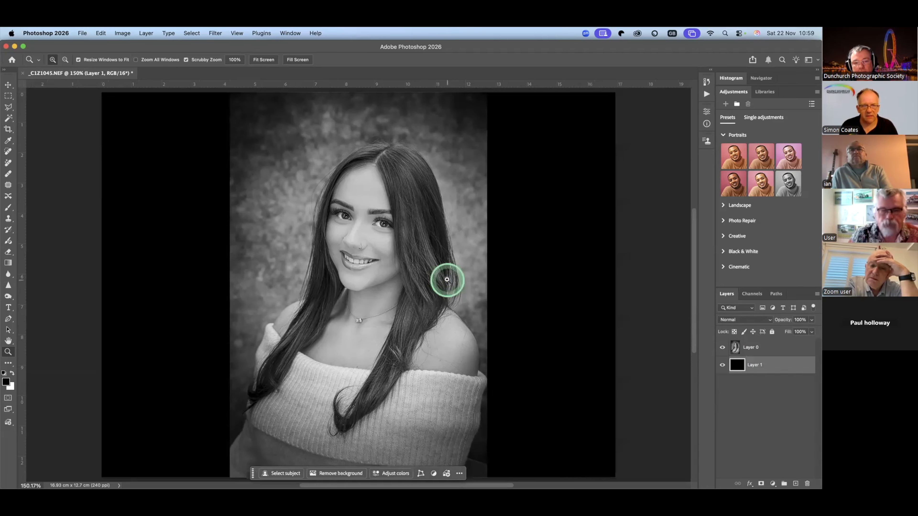
scroll(447, 279, "down", 3)
scroll(446, 279, "up", 3)
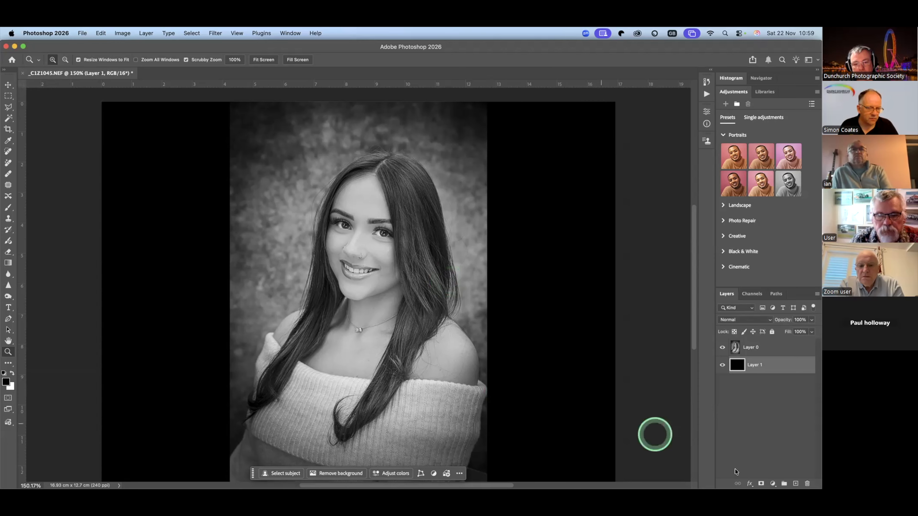
left_click(762, 353)
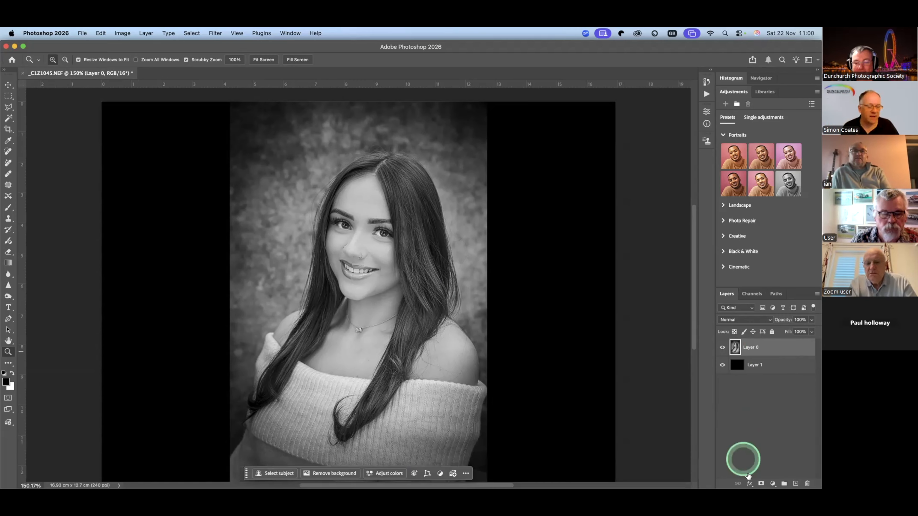
left_click(749, 483)
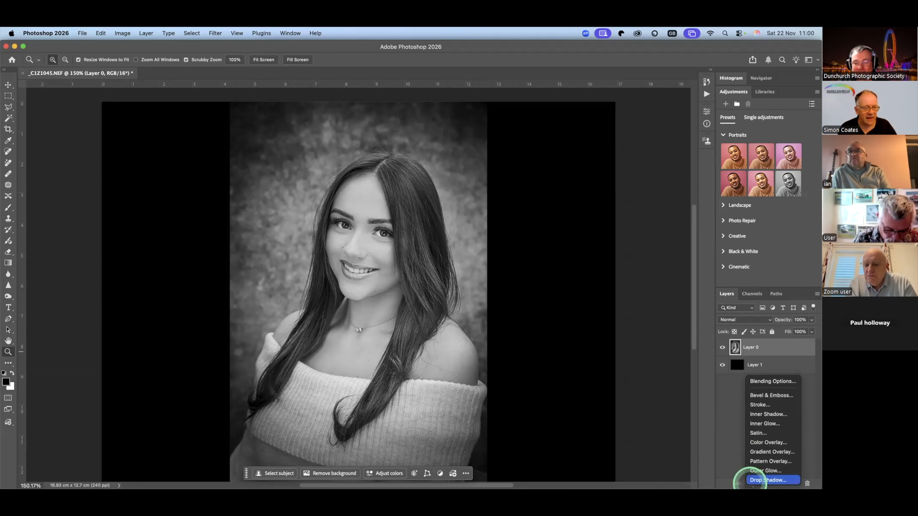
left_click(778, 407)
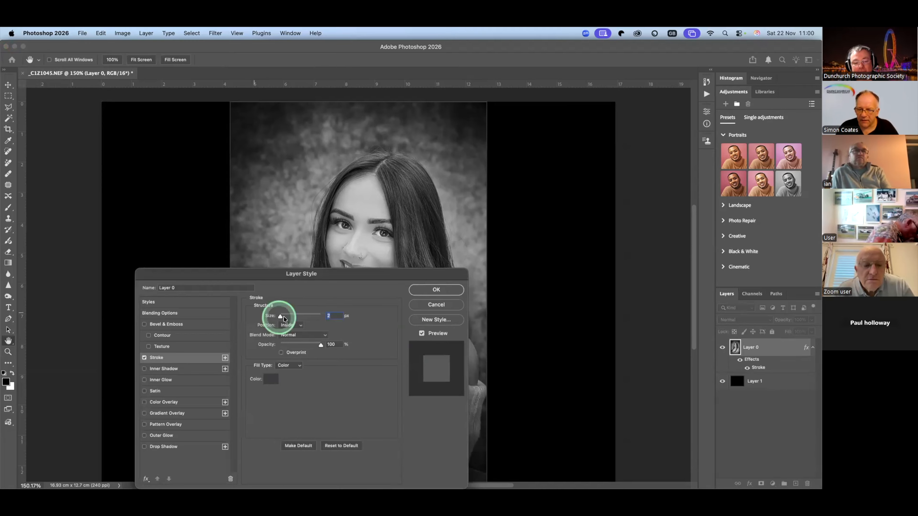
left_click_drag(287, 317, 283, 317)
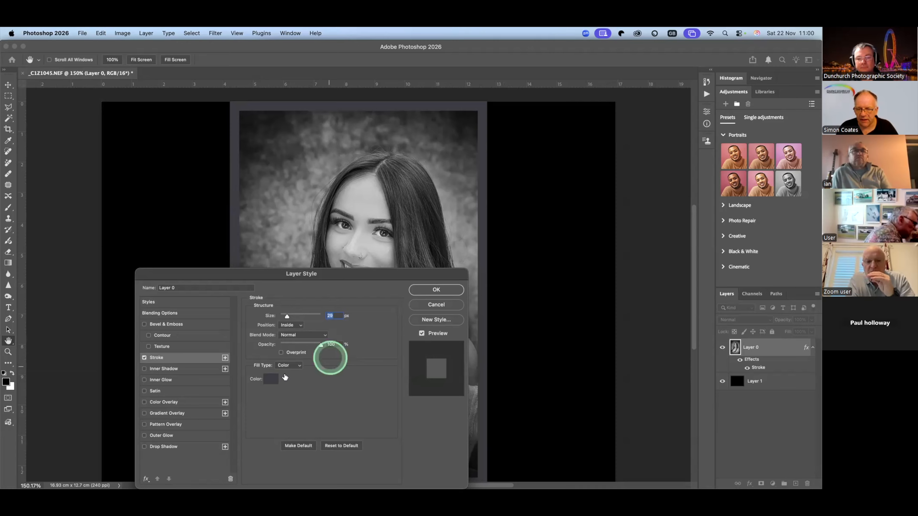
- Set the stroke colour to the mid-grey 808080, sampled from the portrait
left_click(271, 378)
left_click(384, 246)
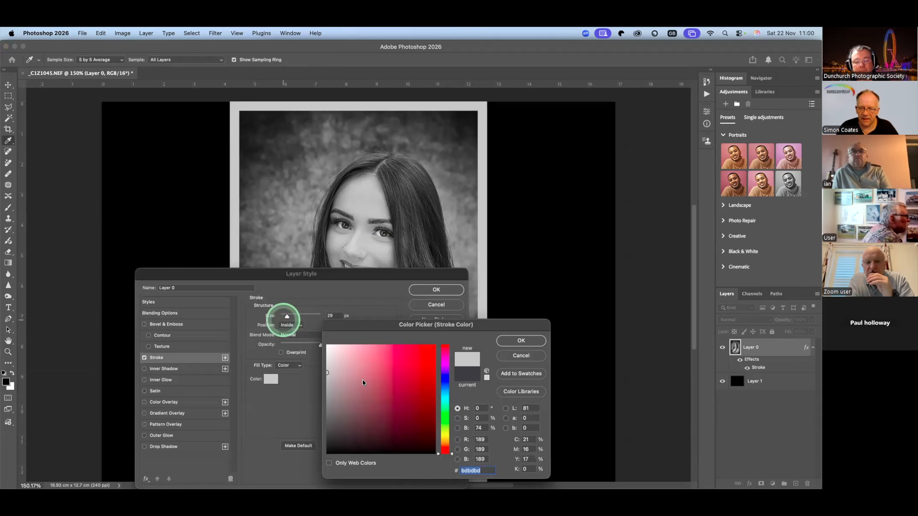
left_click(351, 182)
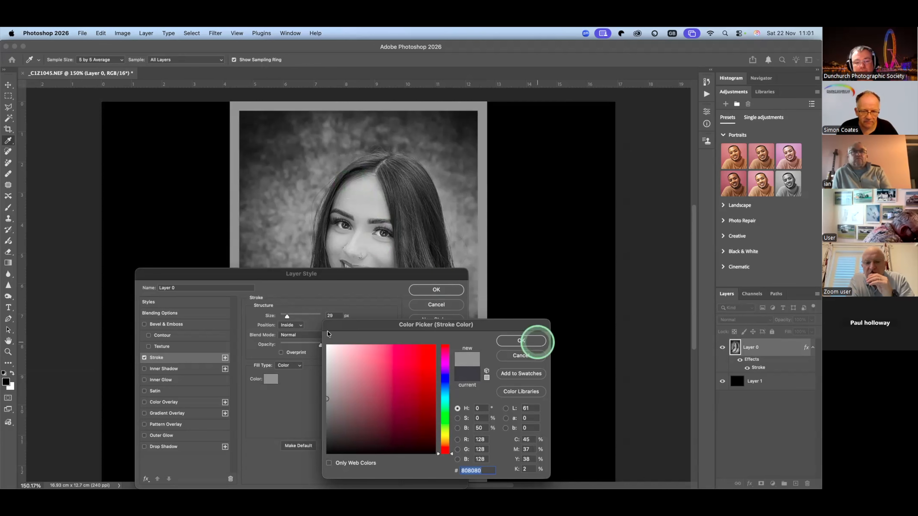
left_click(521, 341)
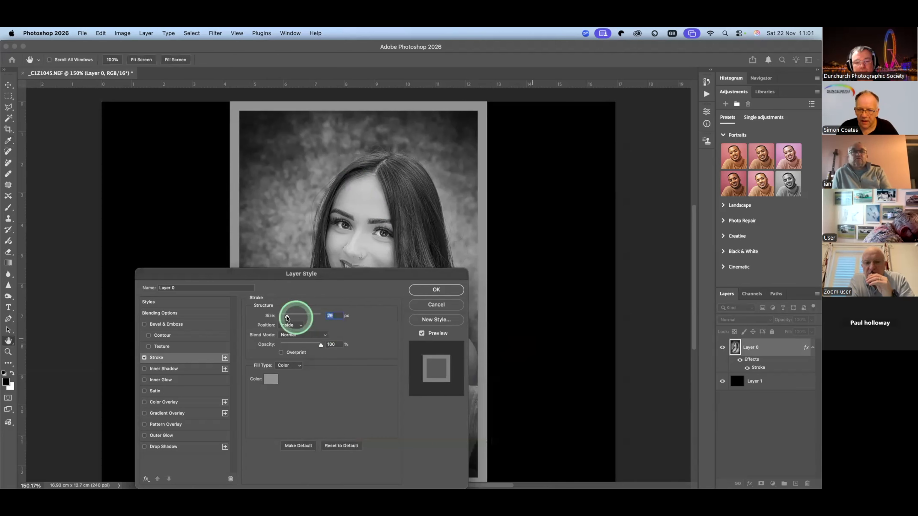
- Reduce the stroke size to 4 px and apply the effect to the portrait's layer
left_click_drag(287, 318, 281, 318)
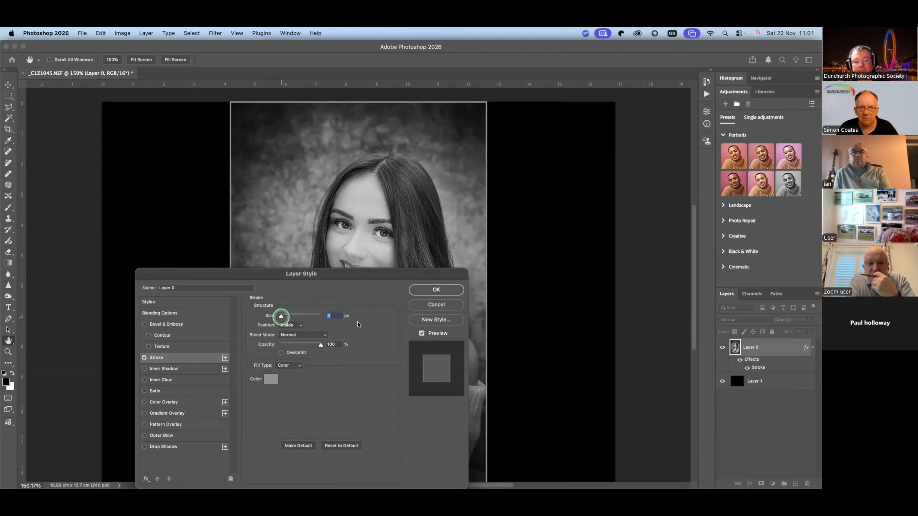
left_click(446, 291)
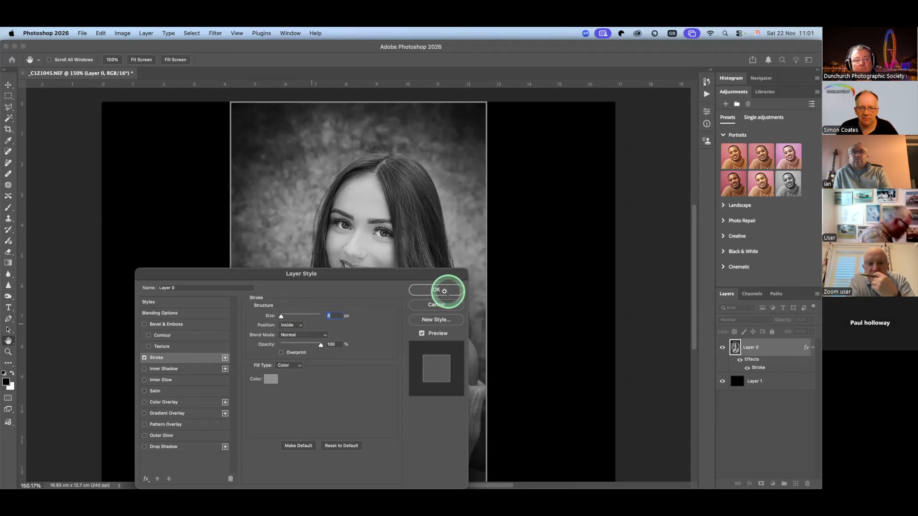
key("z")
left_click(599, 356)
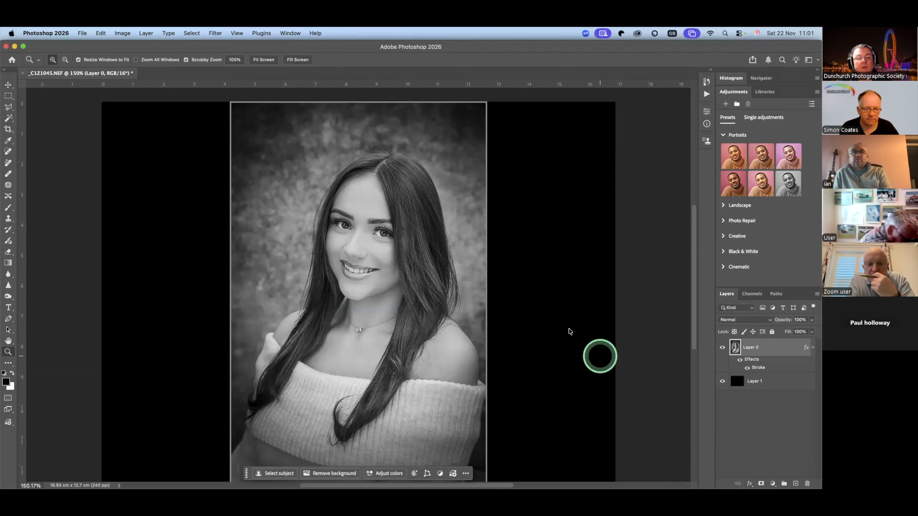
right_click(569, 330)
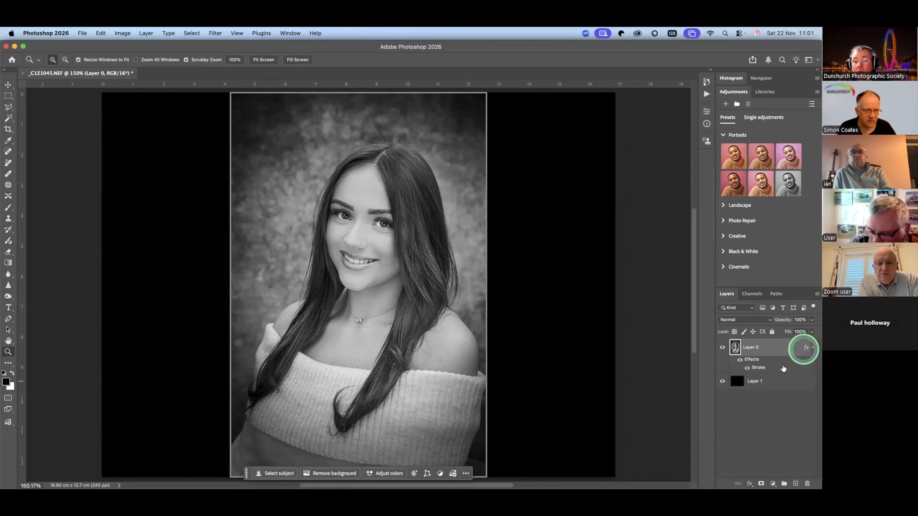
- Reopen the portrait layer's Stroke effect and set its size to 2 px
double_click(783, 366)
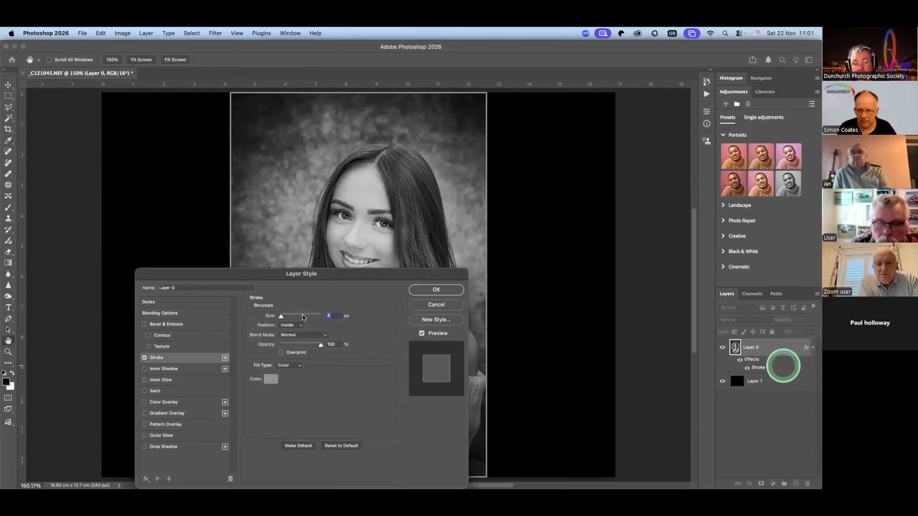
left_click_drag(280, 318, 280, 319)
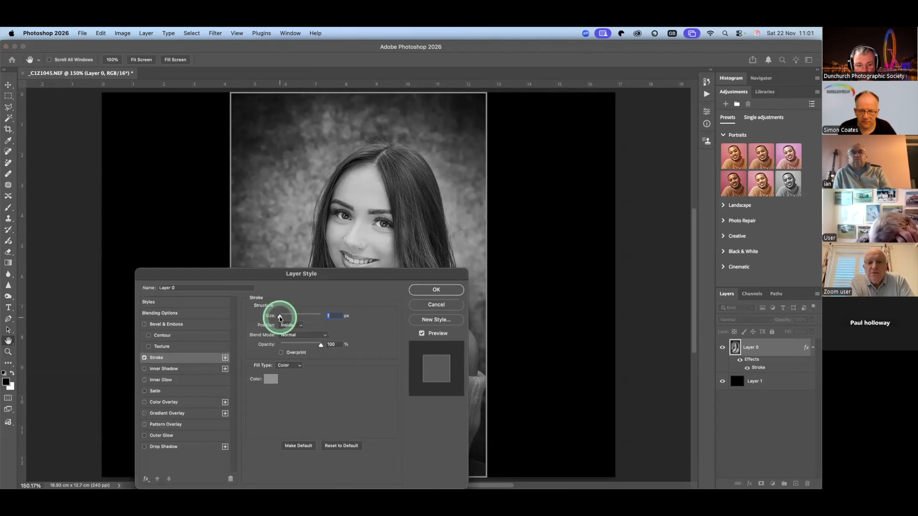
left_click_drag(280, 318, 281, 318)
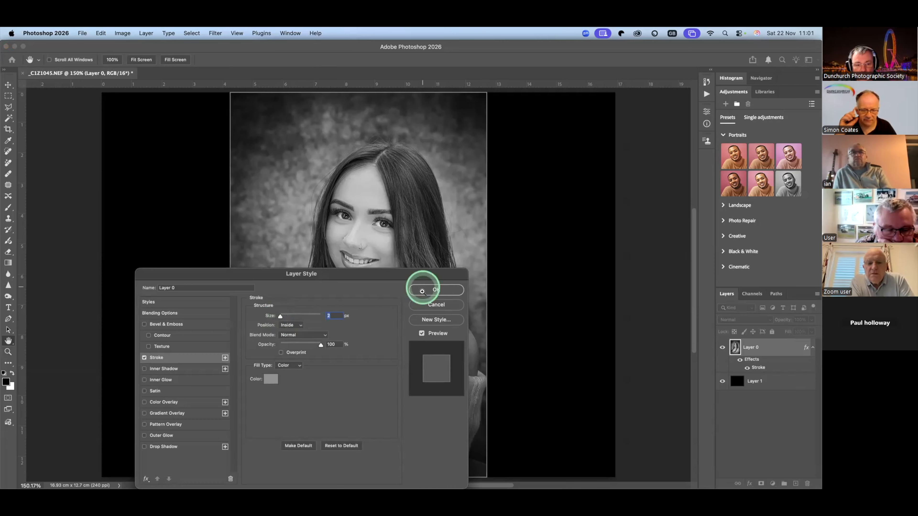
left_click(422, 291)
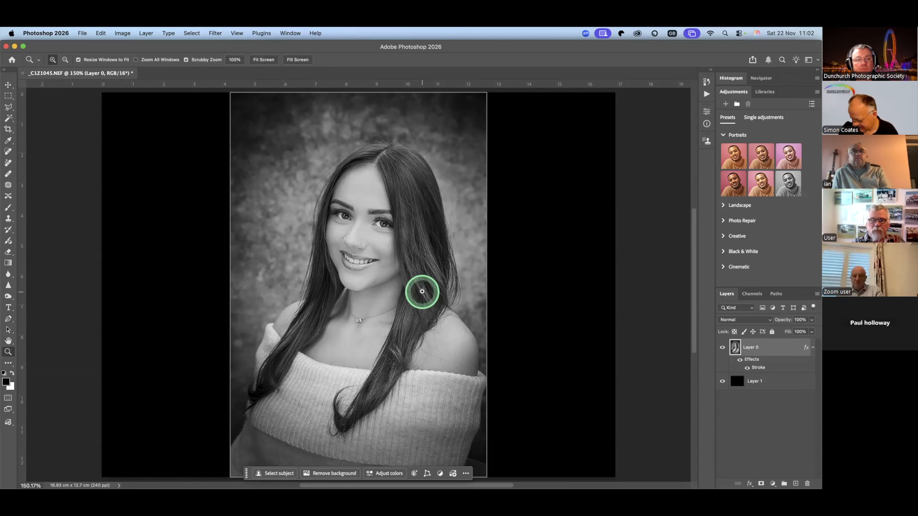
- Try the portrait's stroke with position Outside, check the canvas edge, and return the position to Inside
double_click(766, 368)
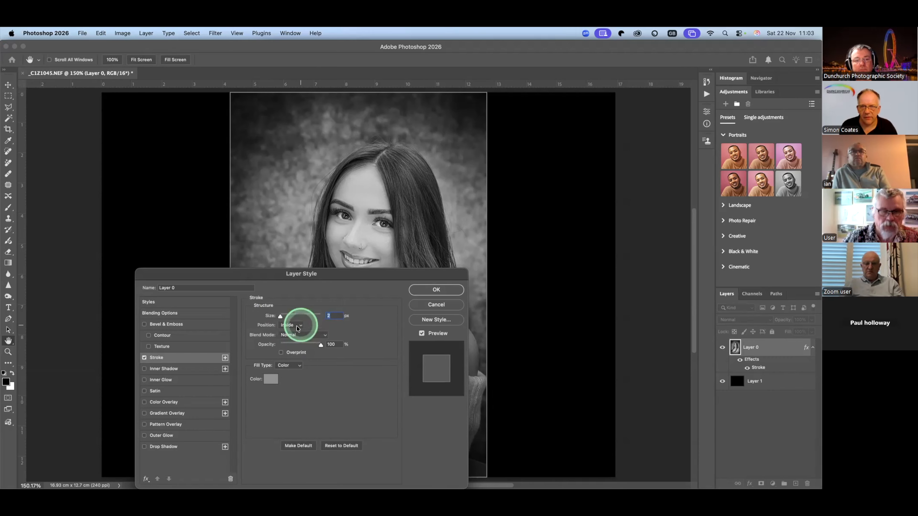
left_click(297, 325)
left_click(294, 317)
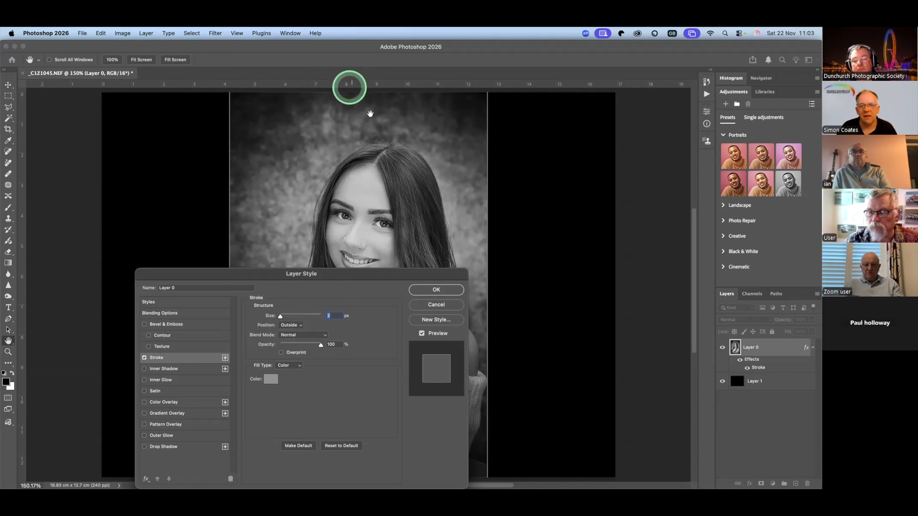
scroll(379, 123, "up", 1)
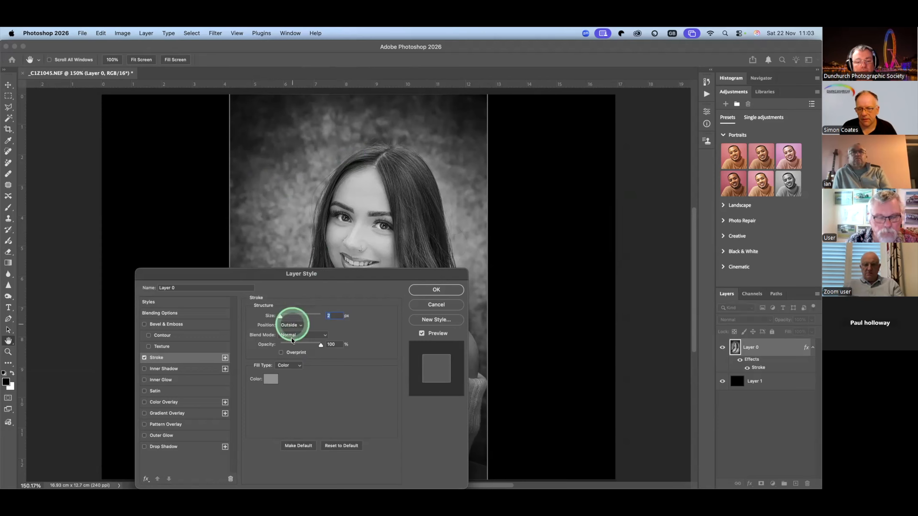
left_click(291, 324)
left_click(292, 337)
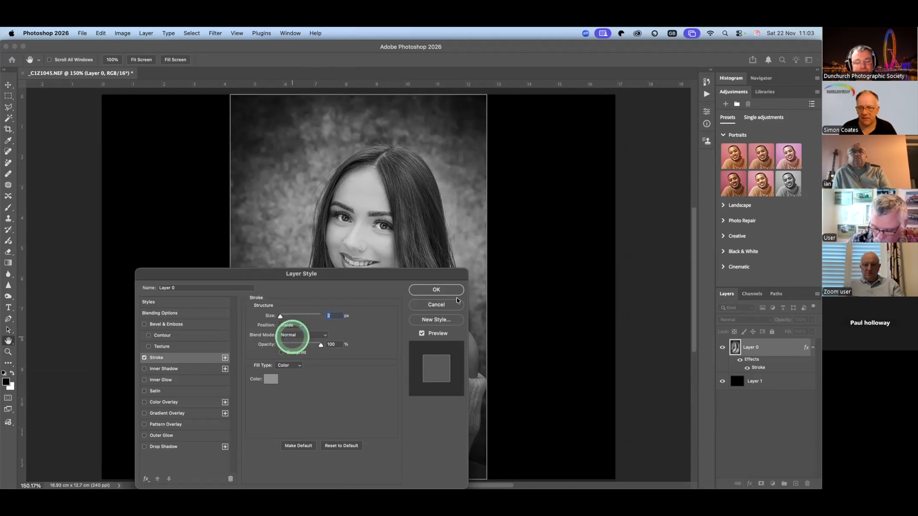
left_click(438, 289)
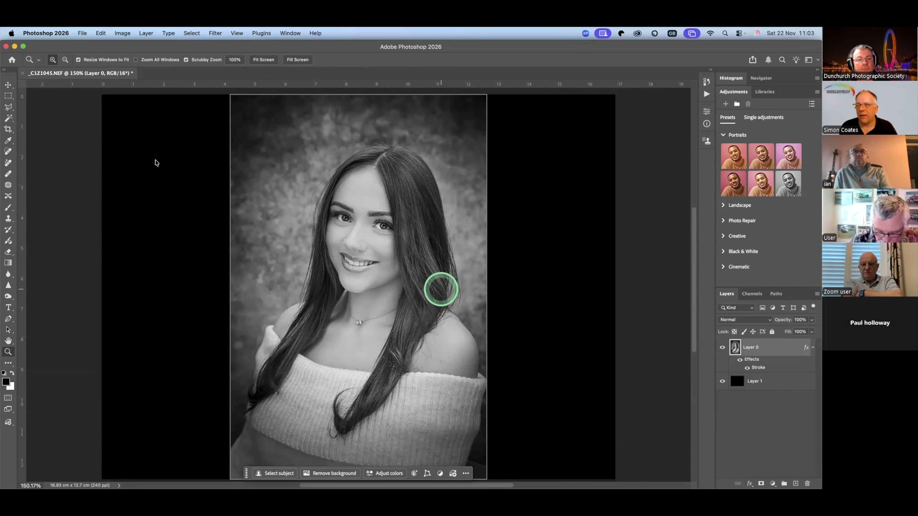
- Begin exporting the 1600 x 1200 px image with Export As and set the file format to JPG
left_click(82, 34)
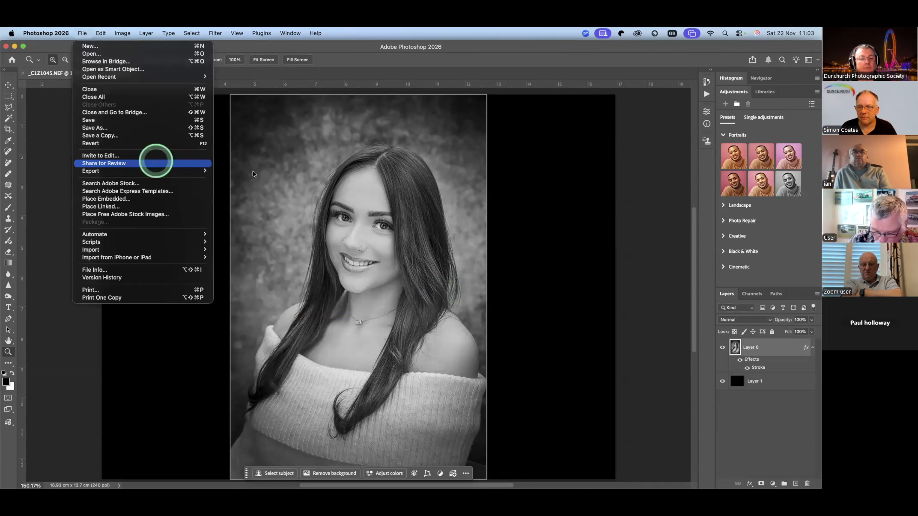
mouse_move(157, 170)
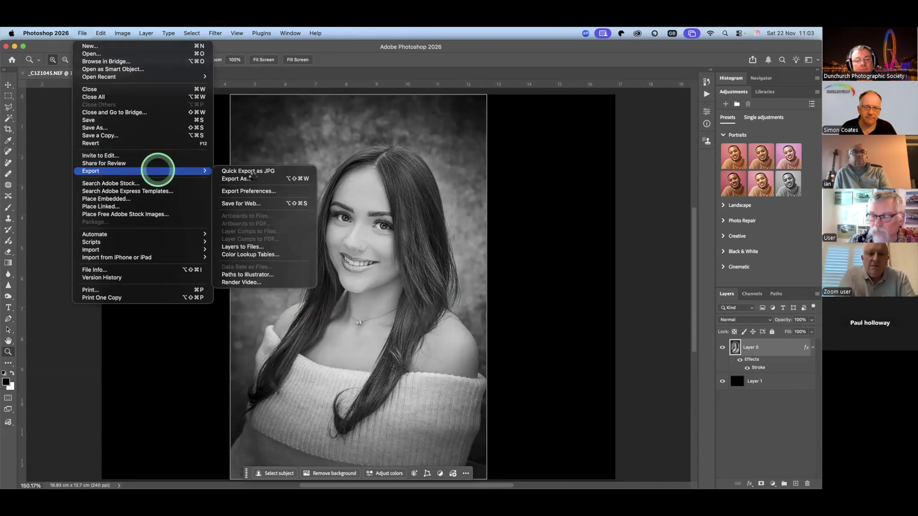
left_click(252, 178)
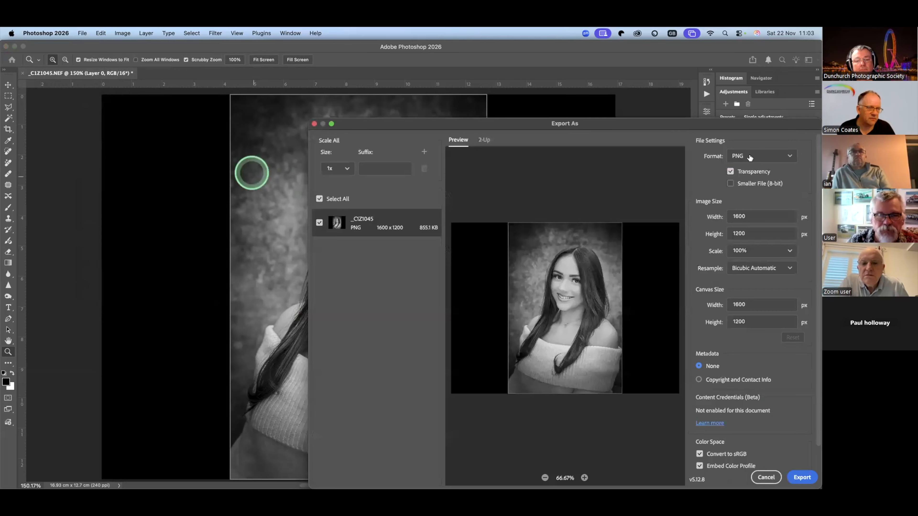
left_click(752, 160)
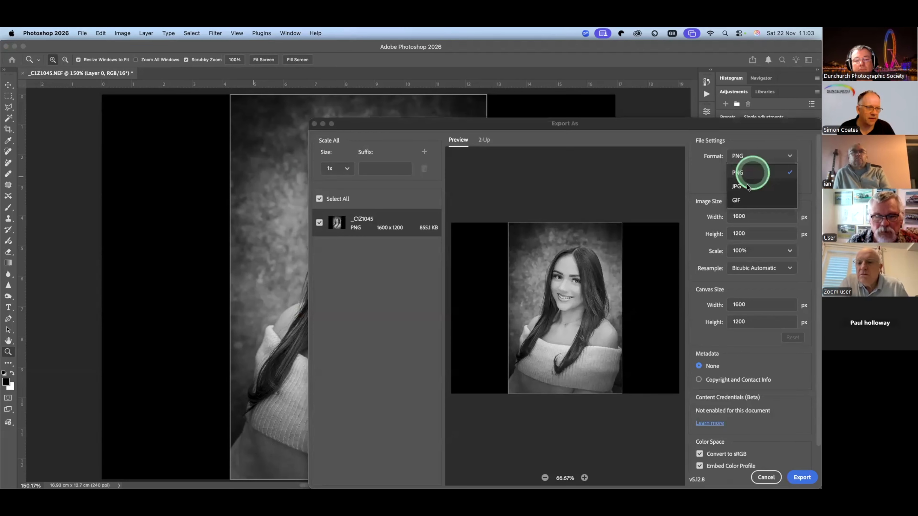
left_click(747, 186)
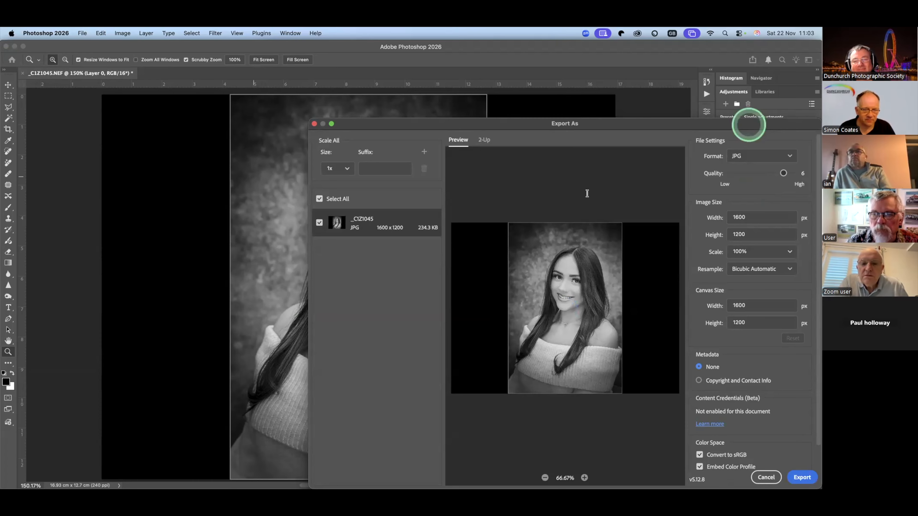
left_click_drag(749, 124, 550, 94)
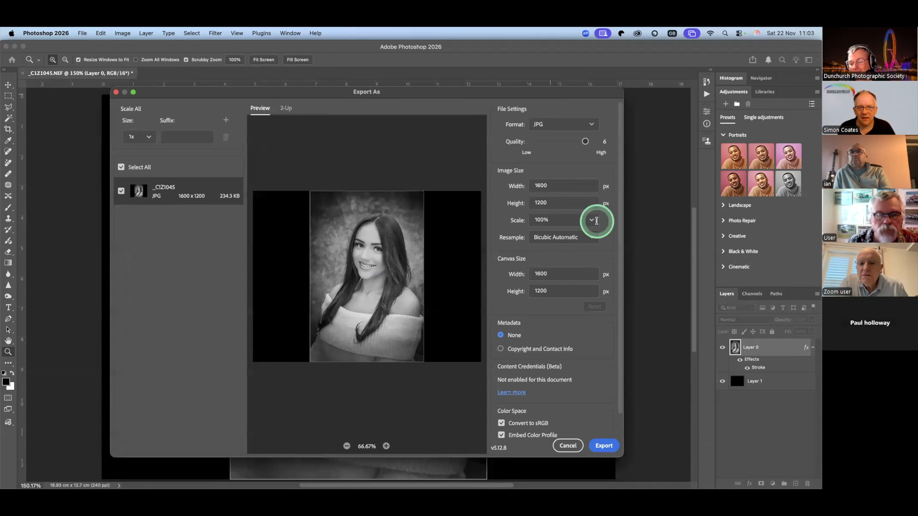
- Export the JPG at the highest quality, 6, as _C1Z1045.jpg into the Mug Samples folder
left_click(603, 140)
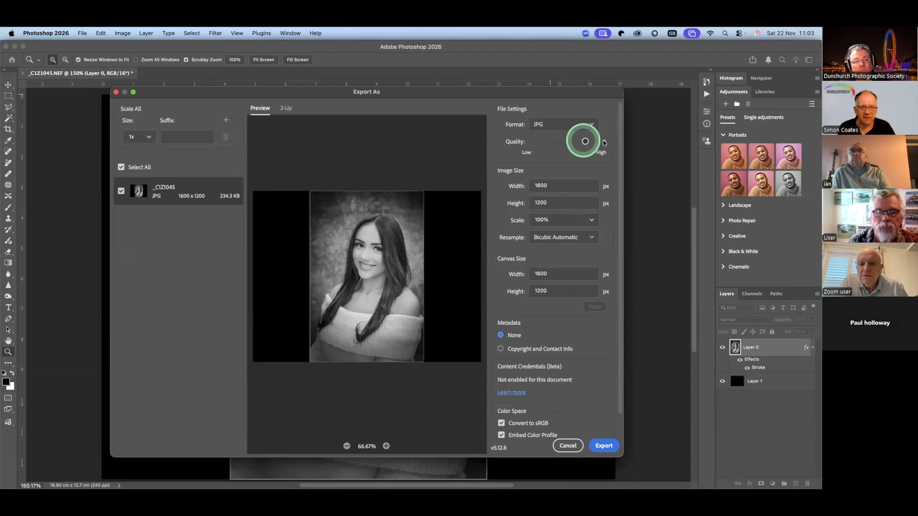
left_click(603, 141)
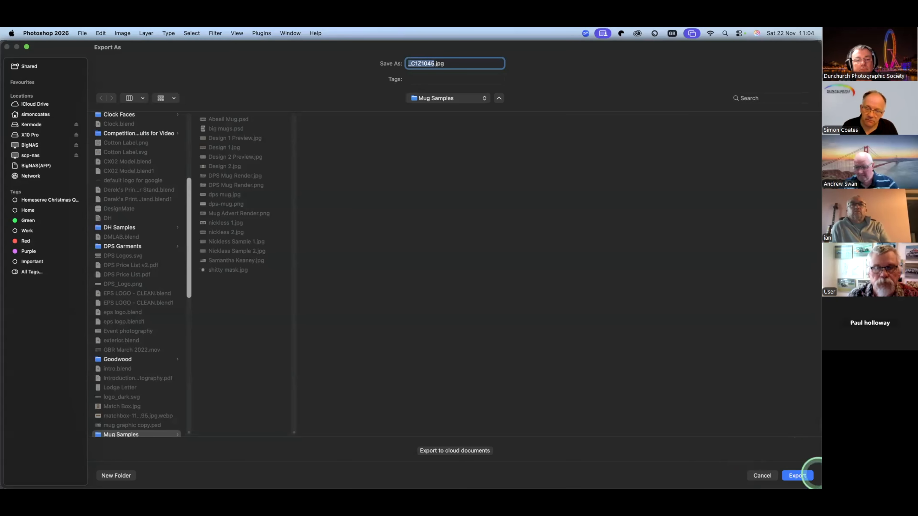
left_click(809, 475)
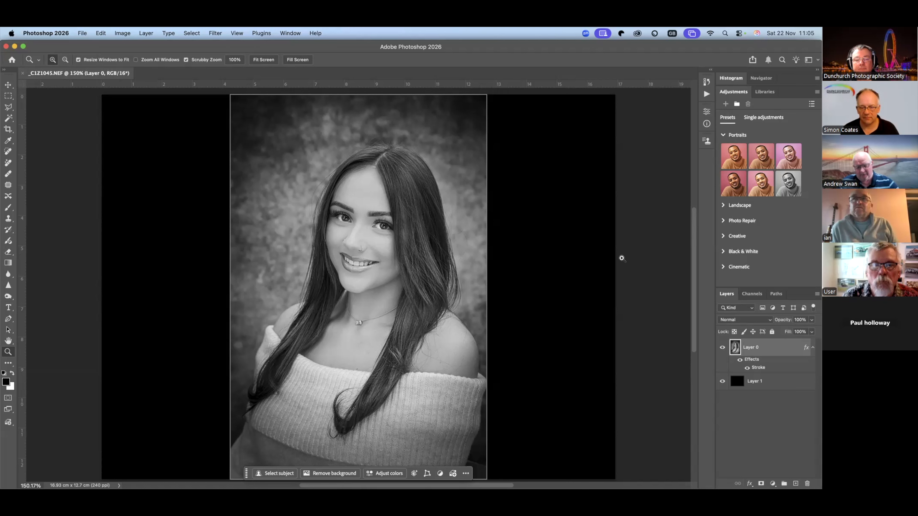
left_click(83, 33)
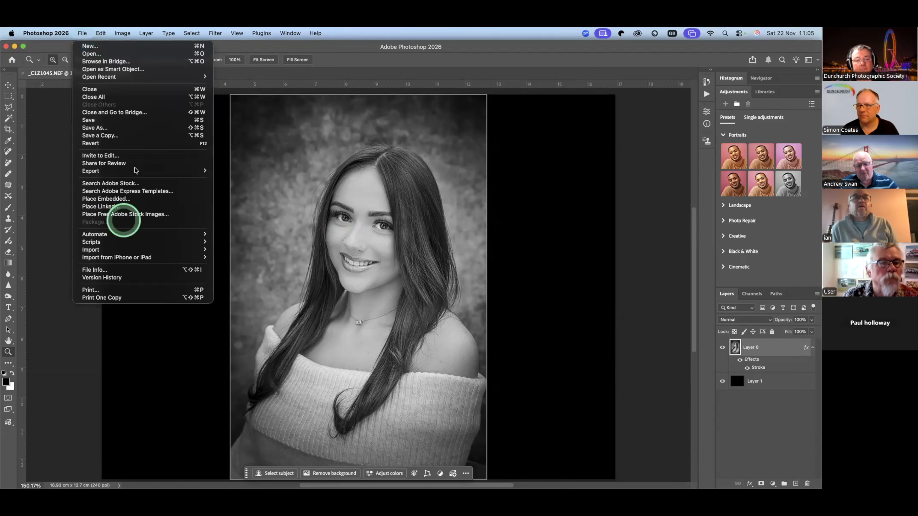
mouse_move(136, 171)
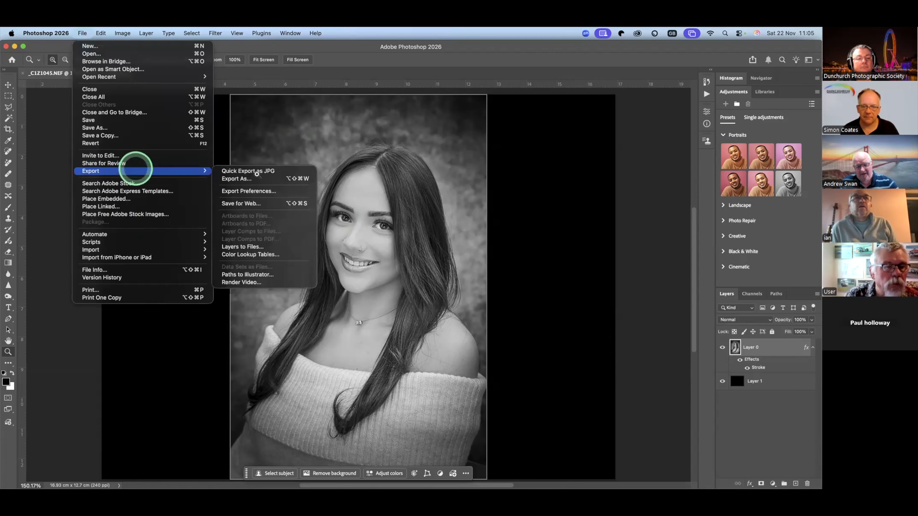
left_click(257, 174)
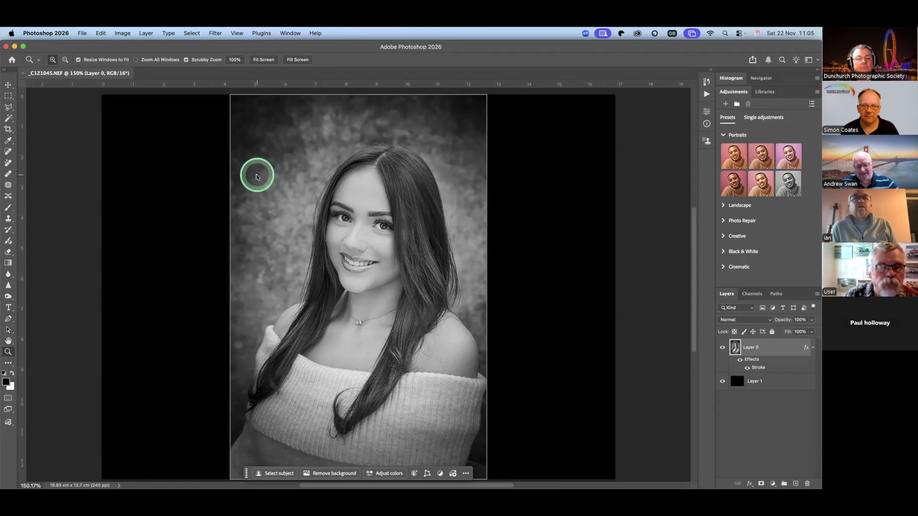
key("super+s")
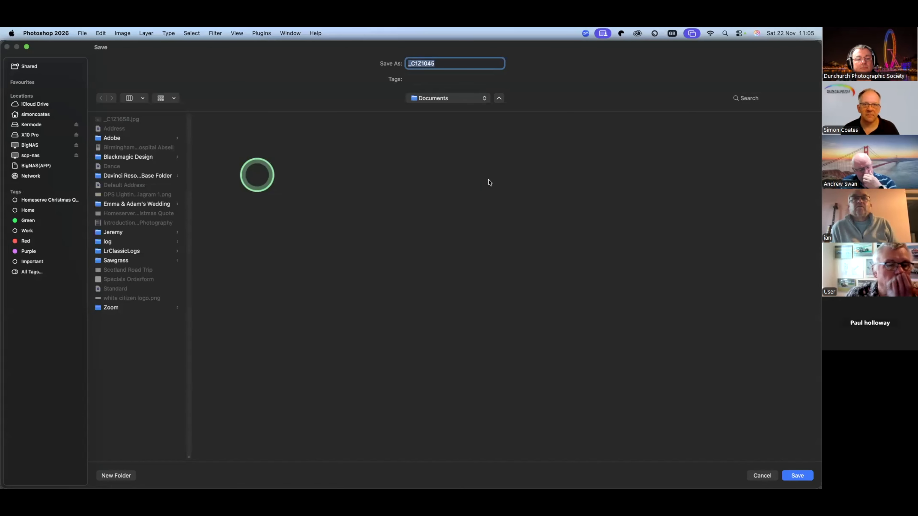
left_click(494, 184)
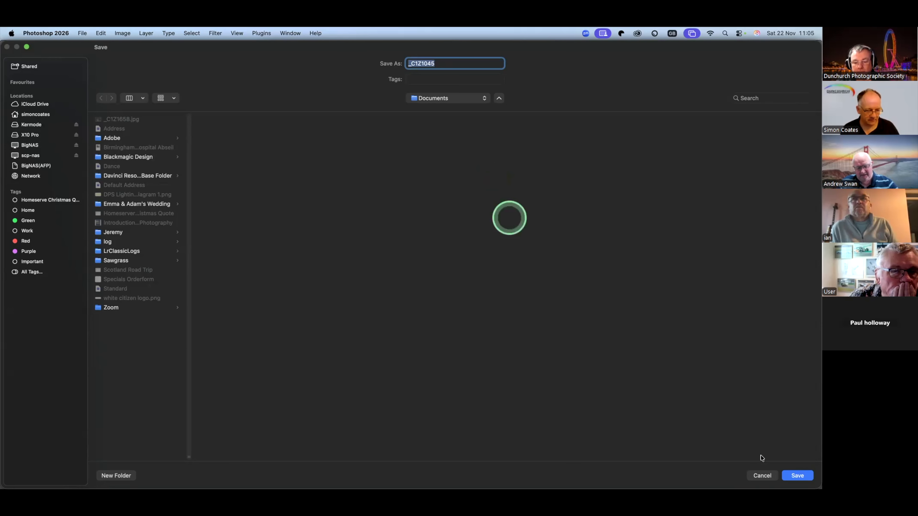
left_click(763, 474)
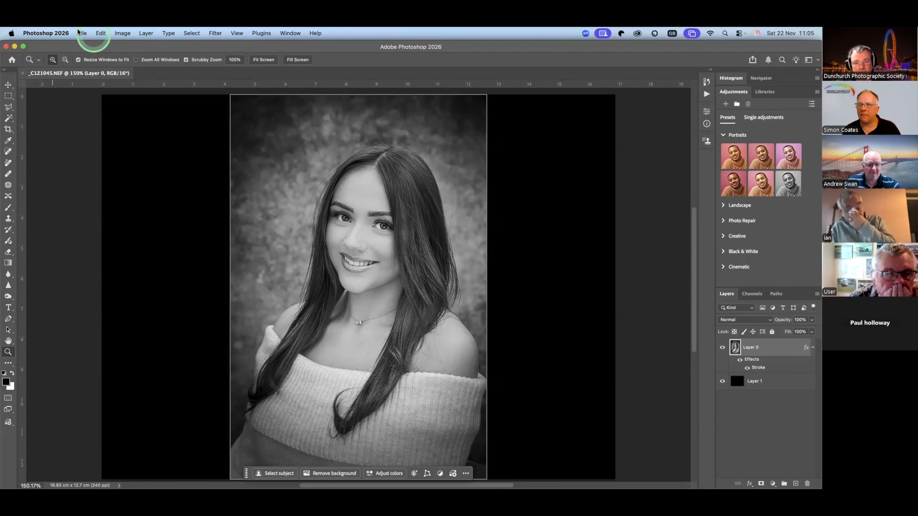
- Review the Export As settings down to the colour space options and close them without exporting
left_click(107, 170)
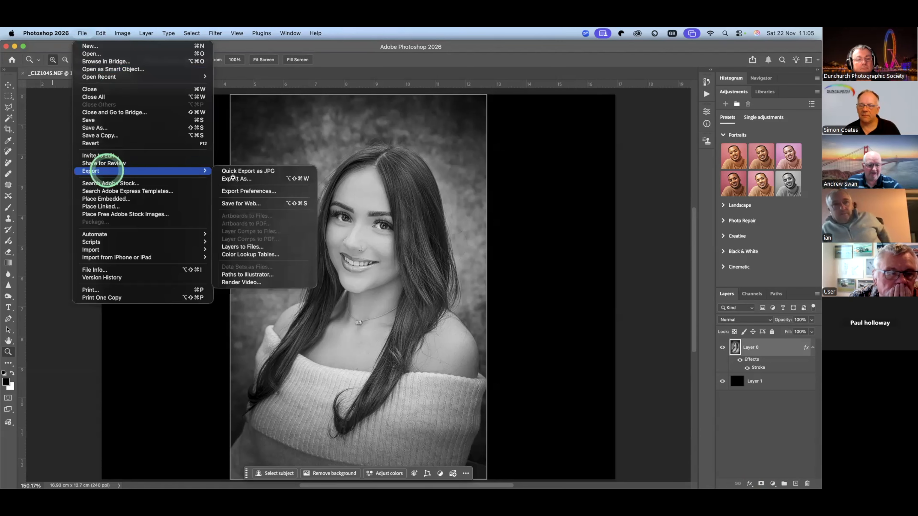
left_click(235, 179)
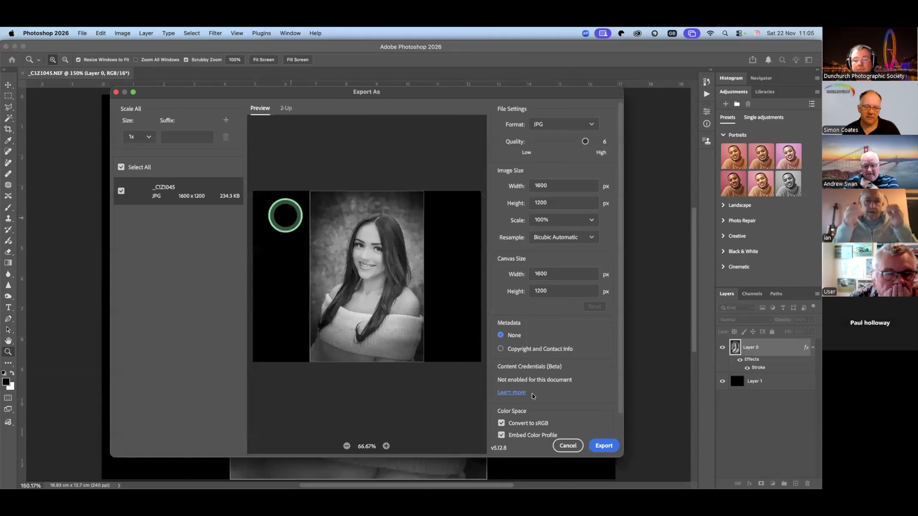
scroll(542, 397, "down", 1)
scroll(531, 394, "down", 2)
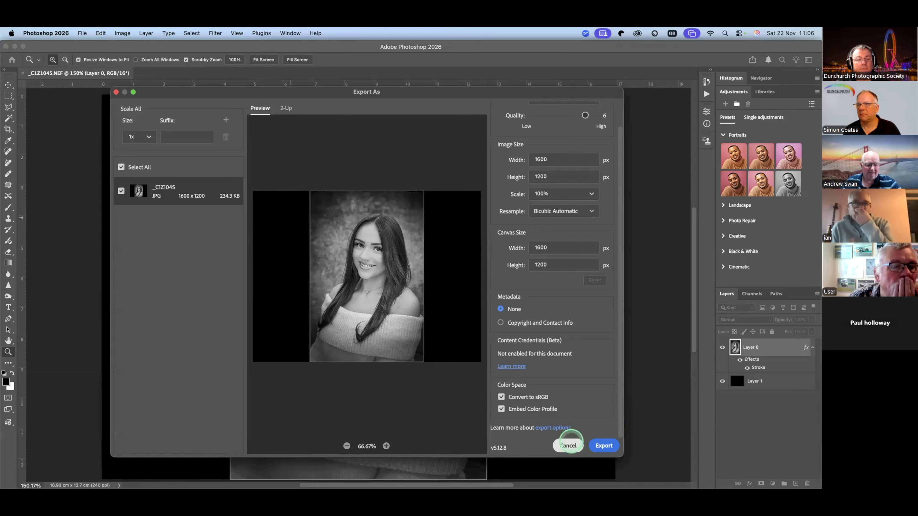
left_click(568, 445)
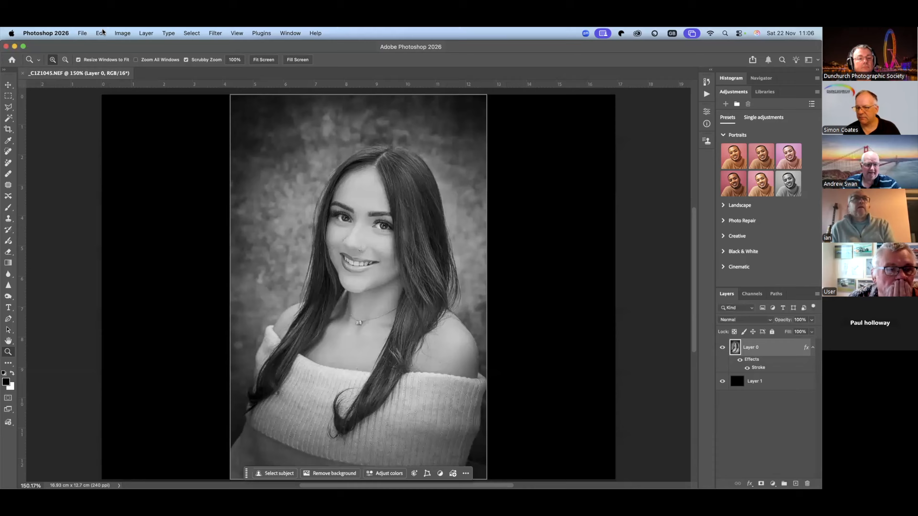
left_click(100, 33)
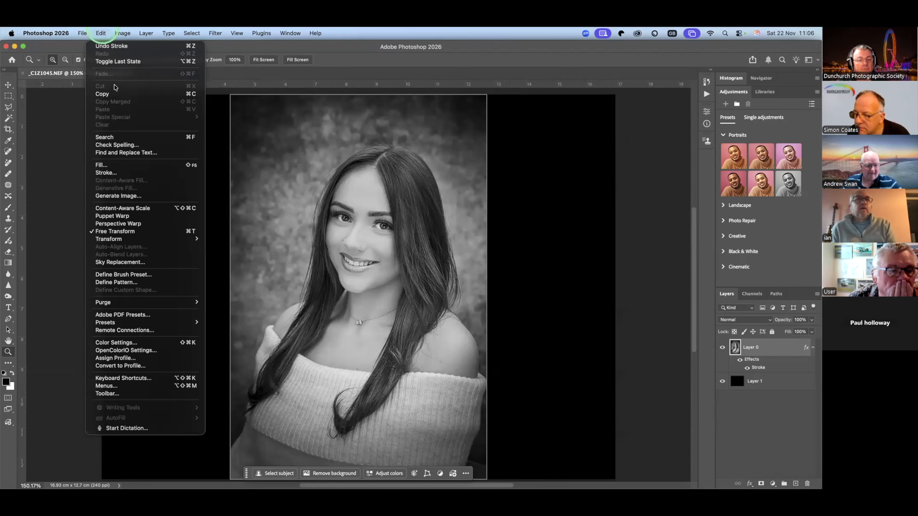
left_click(136, 225)
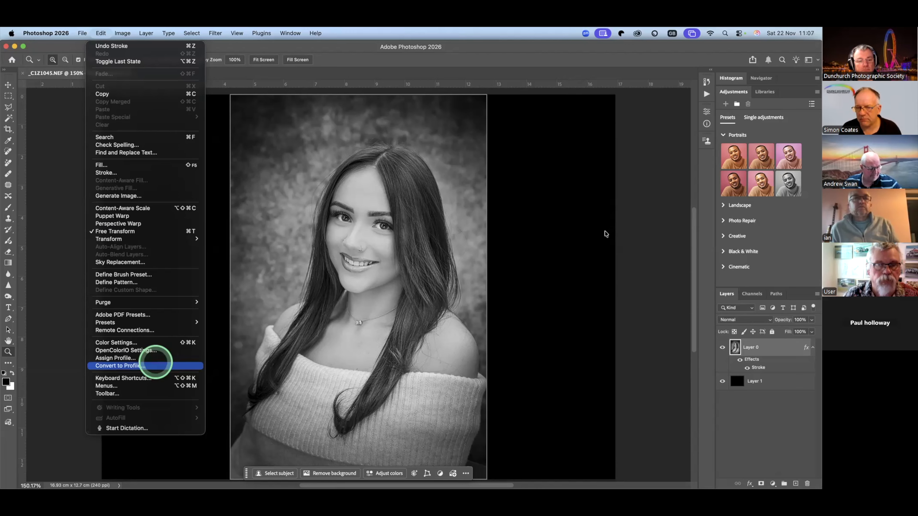
left_click(615, 68)
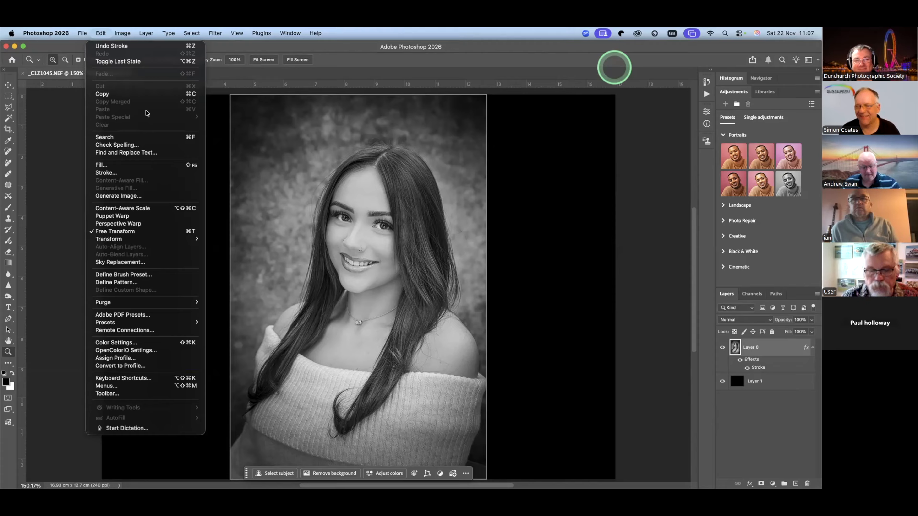
mouse_move(122, 33)
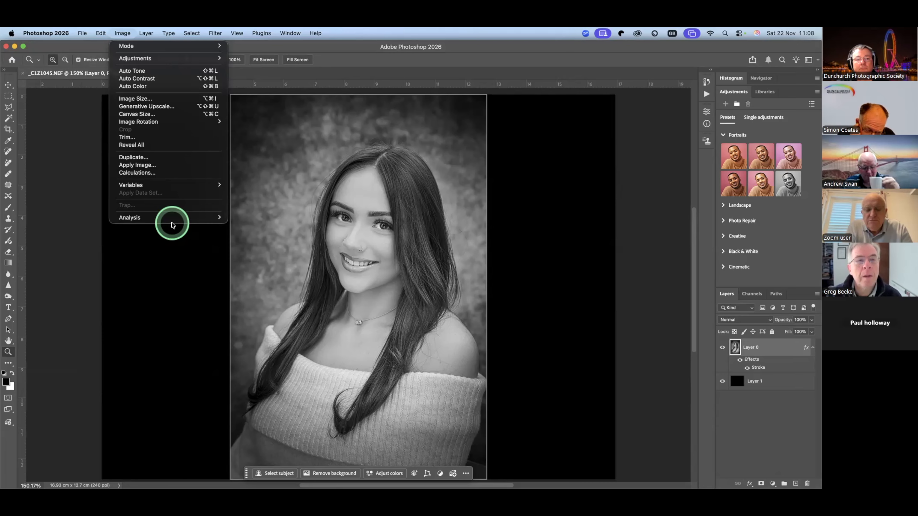
left_click(249, 443)
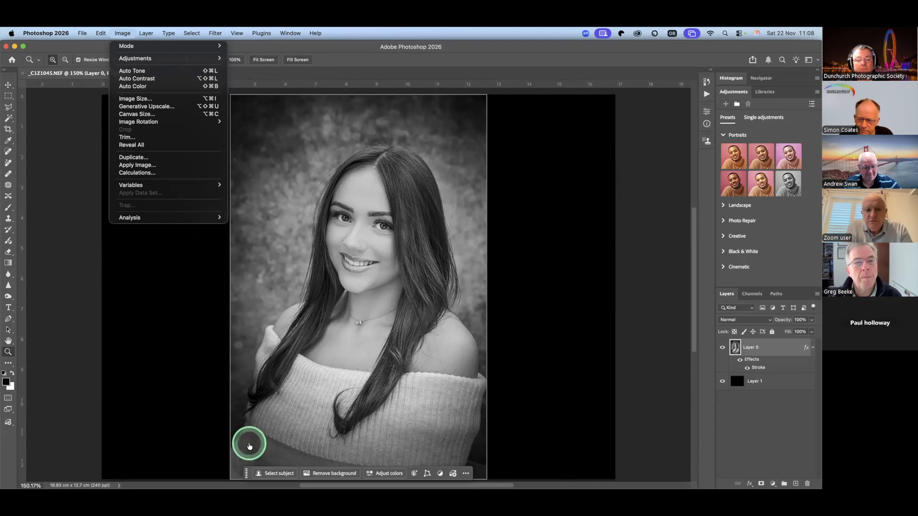
key("super+Tab")
key("super+Tab")
key("super+Tab")
key("super+Tab")
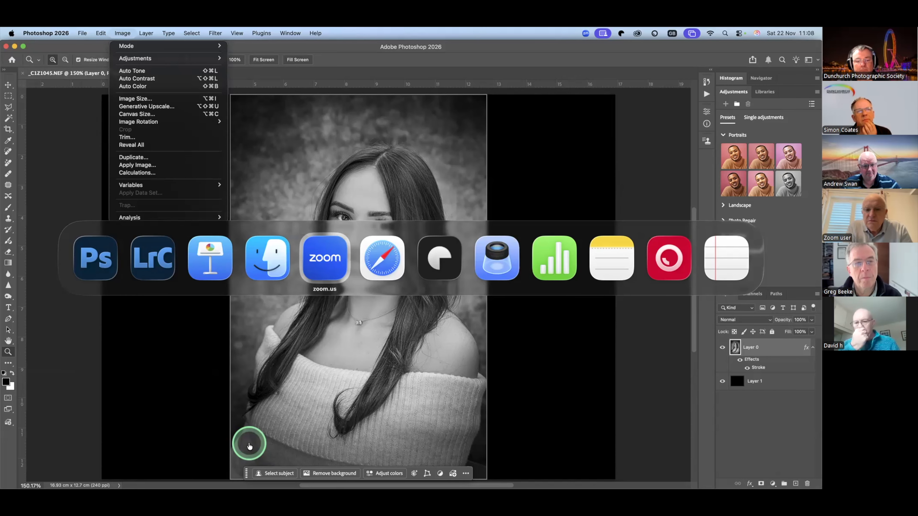
key("super+Tab")
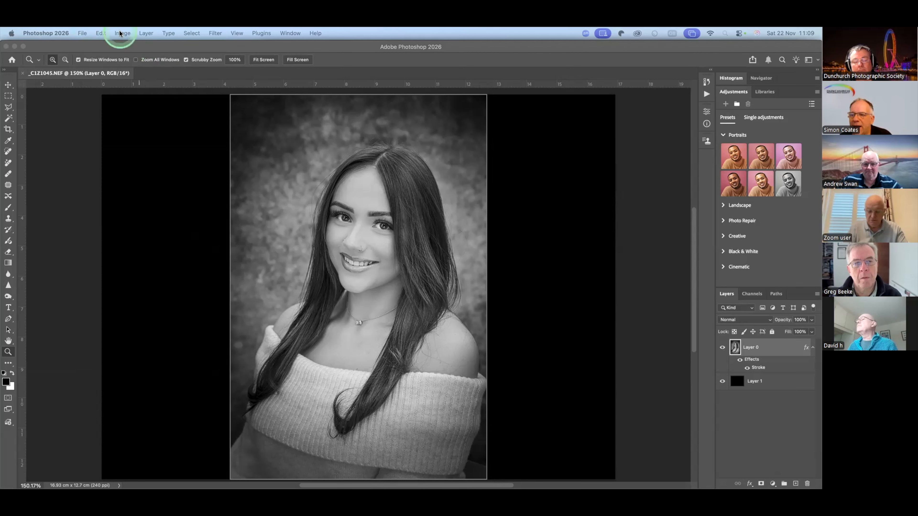
- Start the Unsharp Mask filter on the portrait layer and centre its preview on the woman's face and hair
left_click(212, 31)
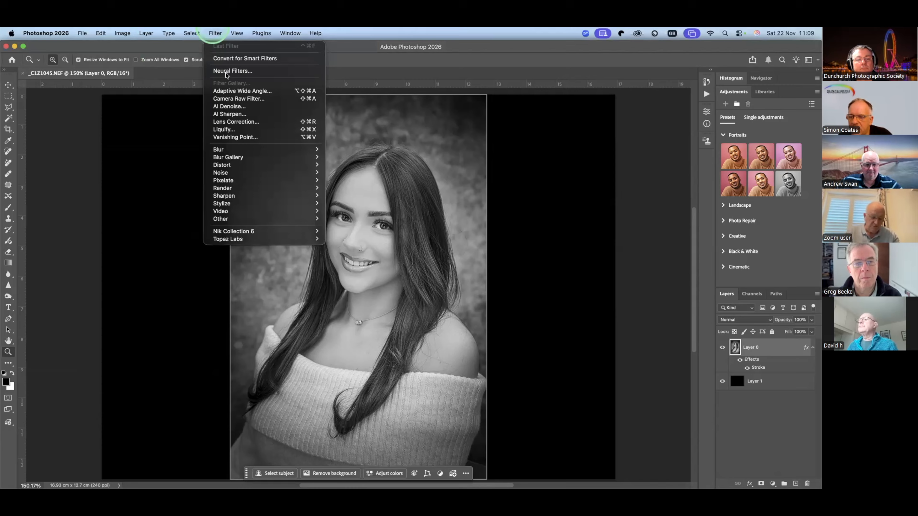
left_click(242, 194)
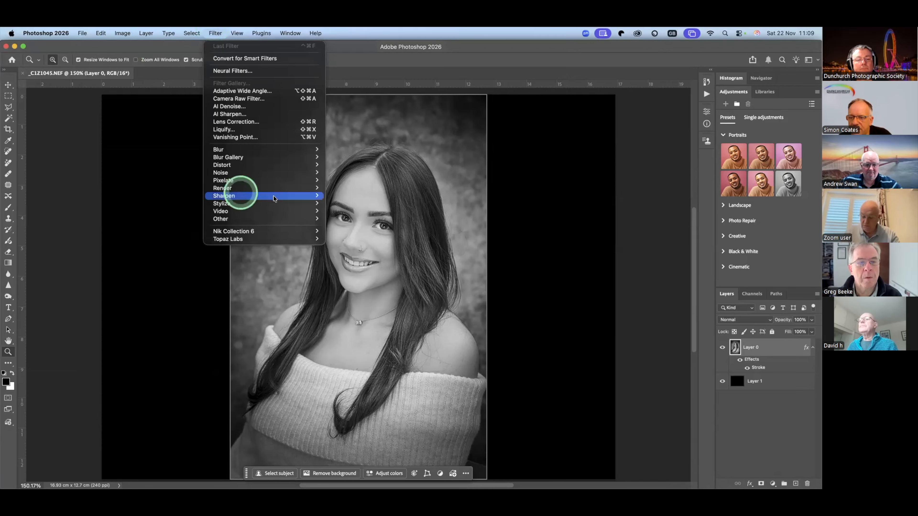
left_click(367, 226)
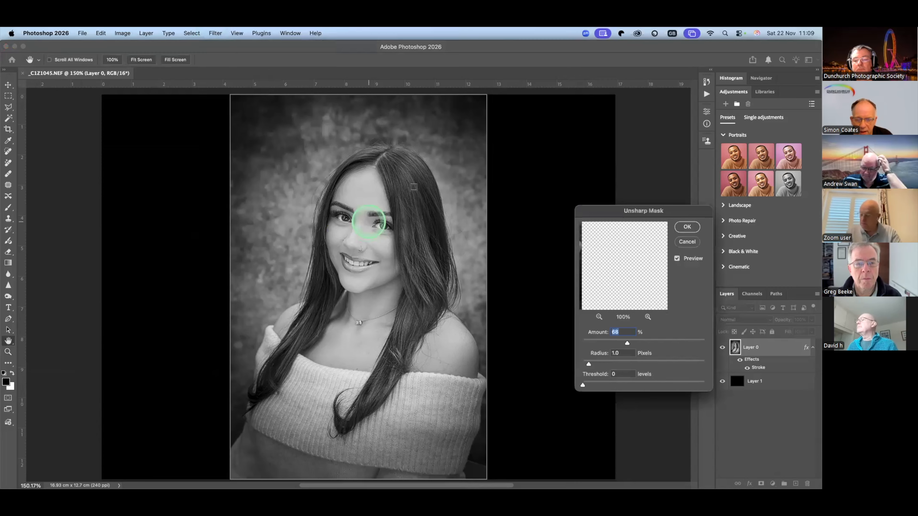
left_click(406, 188)
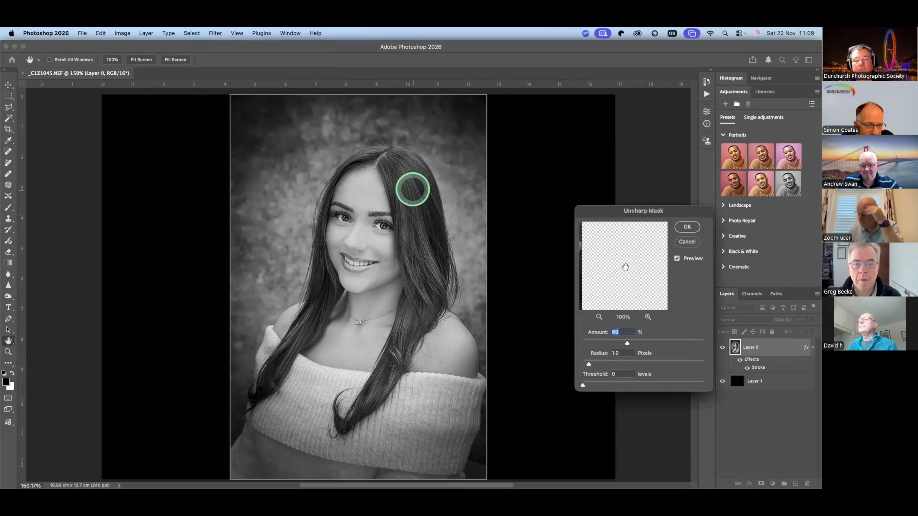
left_click(408, 186)
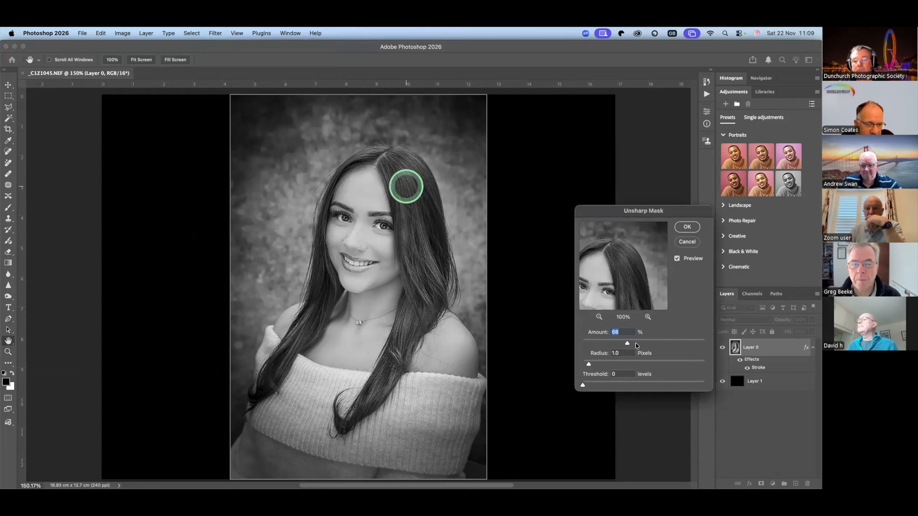
- Set the Unsharp Mask amount to 49% and the radius to 0.9 pixels
left_click(616, 343)
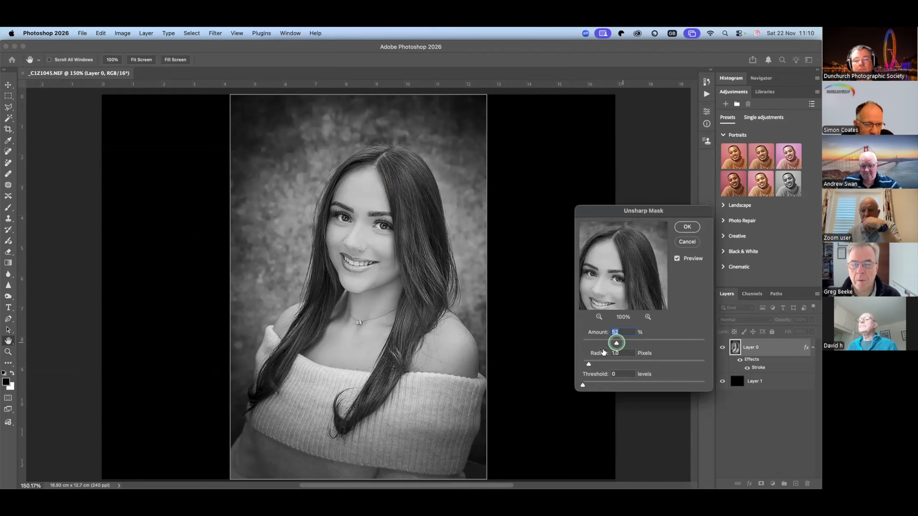
left_click_drag(616, 343, 614, 343)
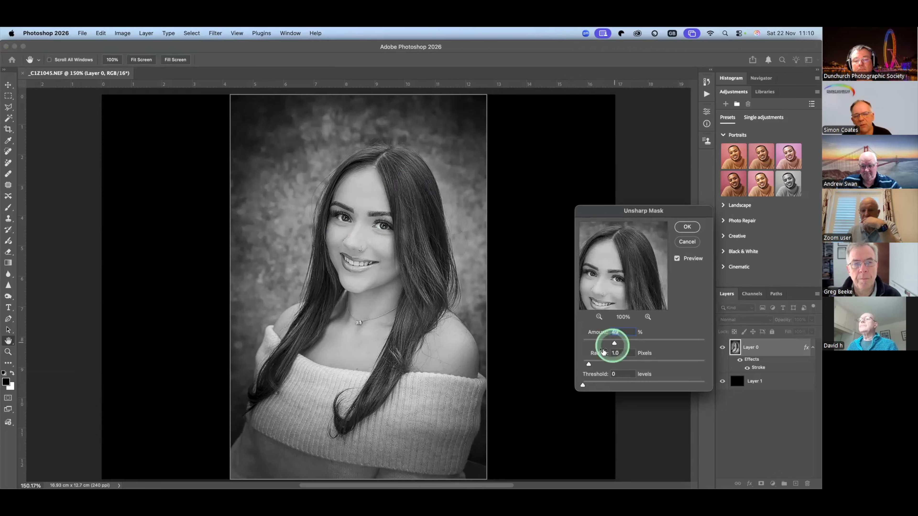
left_click(588, 364)
left_click_drag(588, 364, 587, 364)
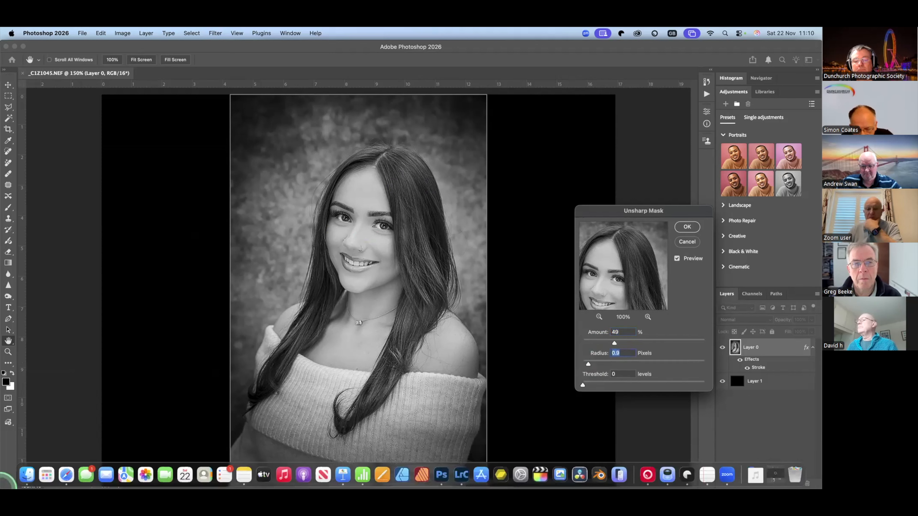
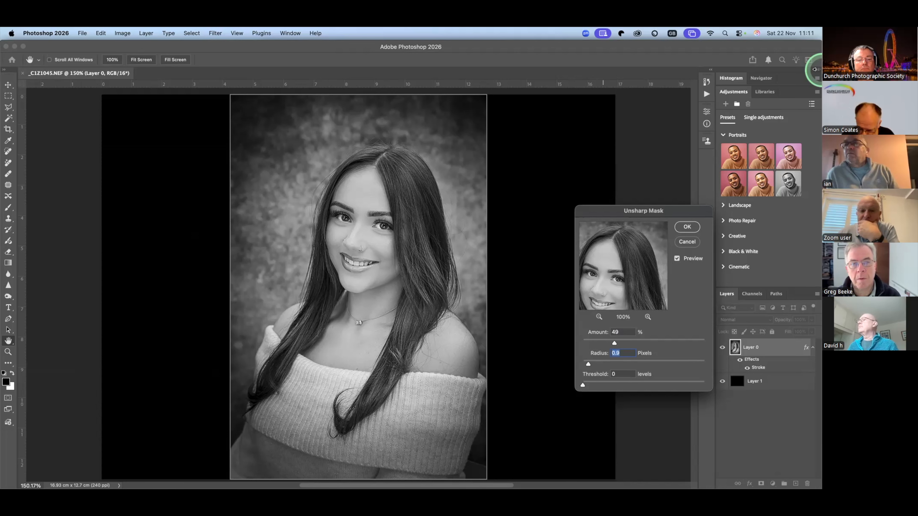
- Cancel the Unsharp Mask filter and quit Photoshop without saving the changes to _C1Z1045.NEF
left_click(685, 242)
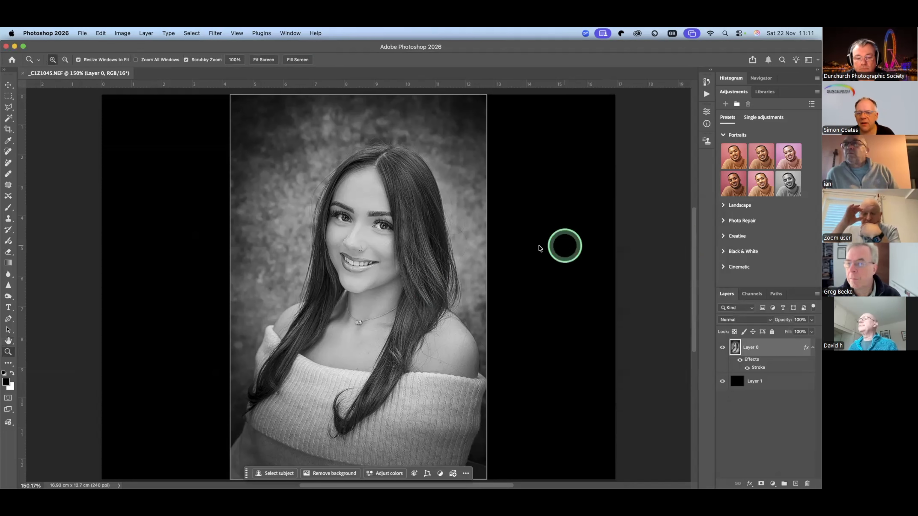
key("super+q")
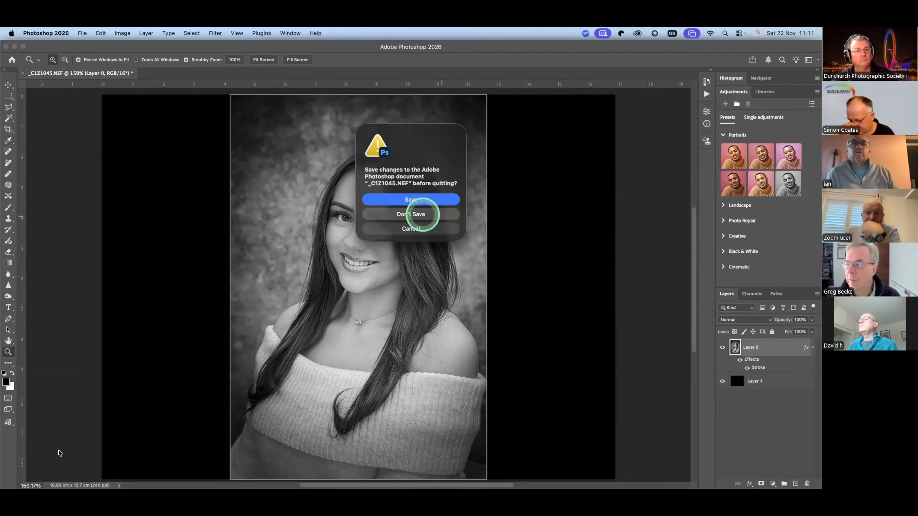
left_click(423, 214)
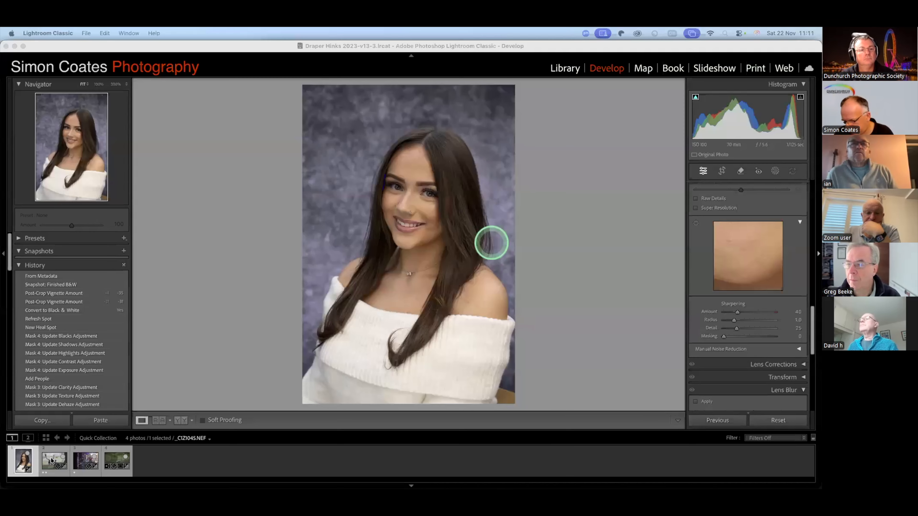
- Open the stag photo _C1Z4318.NEF in Lightroom Classic's Develop module and turn on Denoise with an amount of 50
left_click(55, 444)
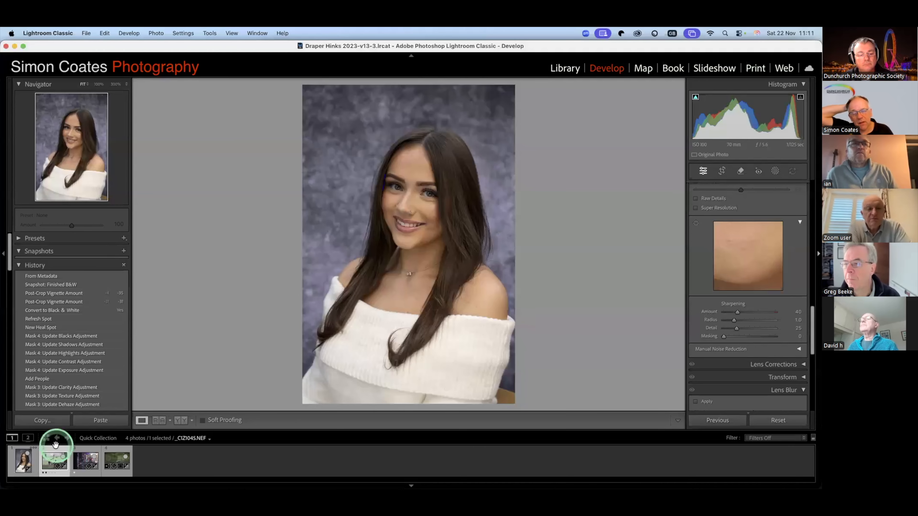
left_click(55, 444)
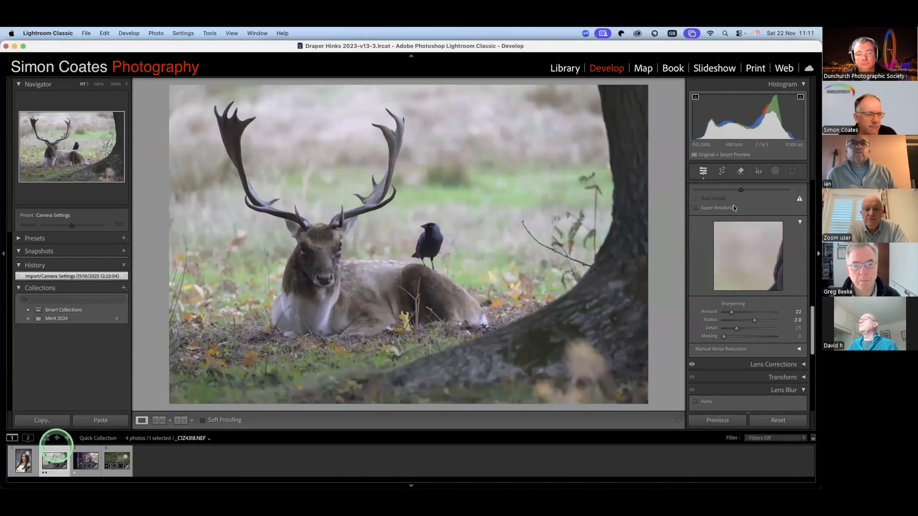
scroll(705, 213, "up", 2)
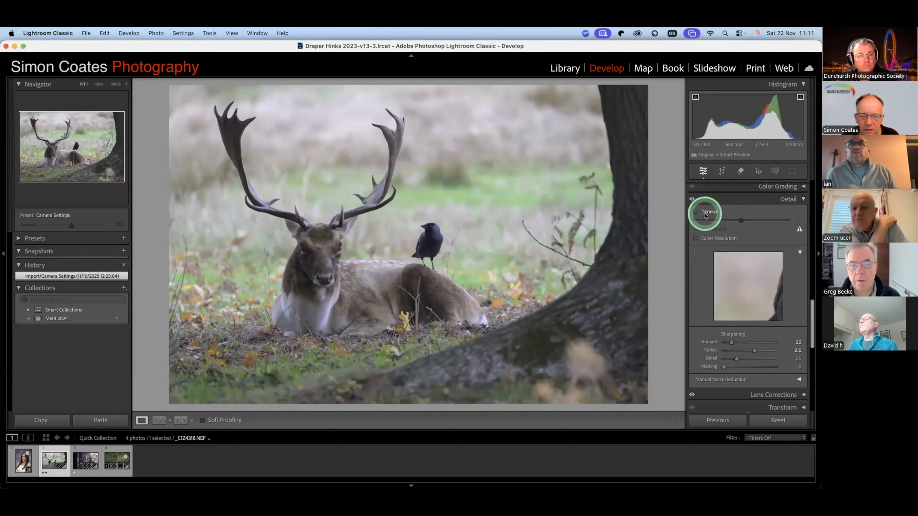
left_click(704, 216)
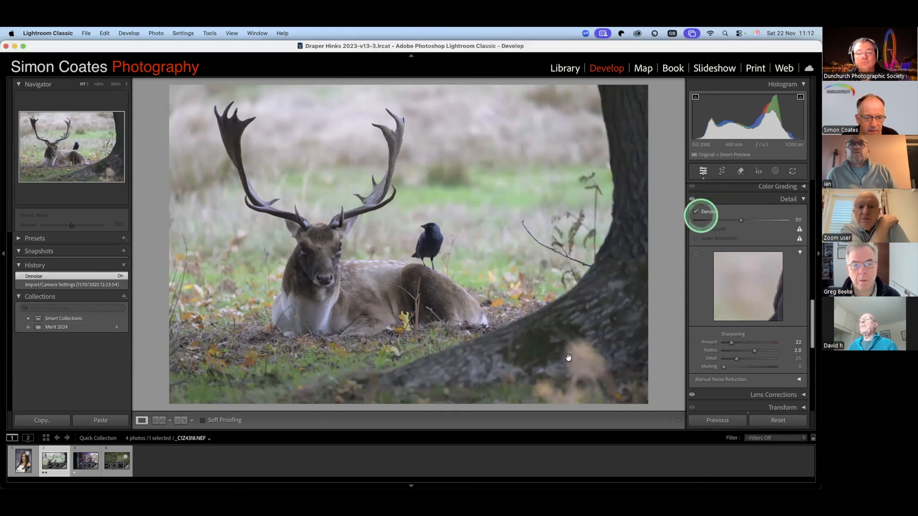
left_click(586, 347)
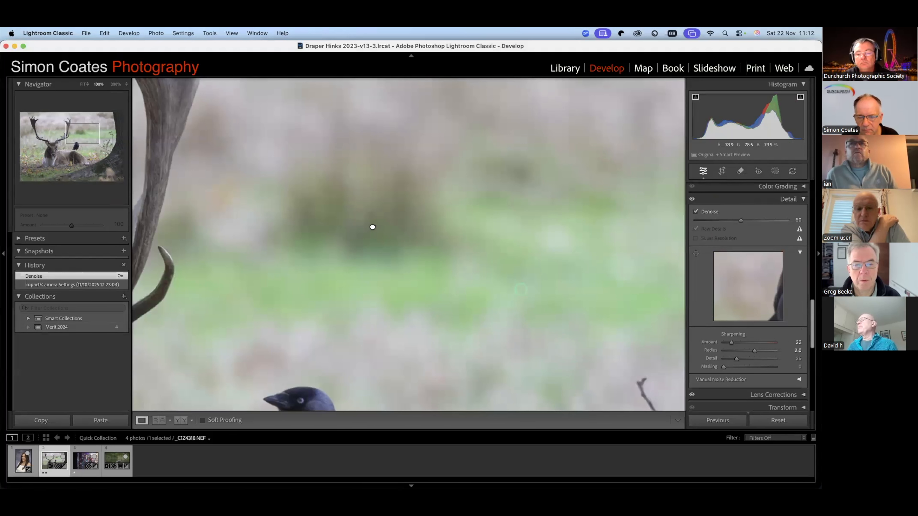
key("v")
left_click_drag(356, 254, 551, 327)
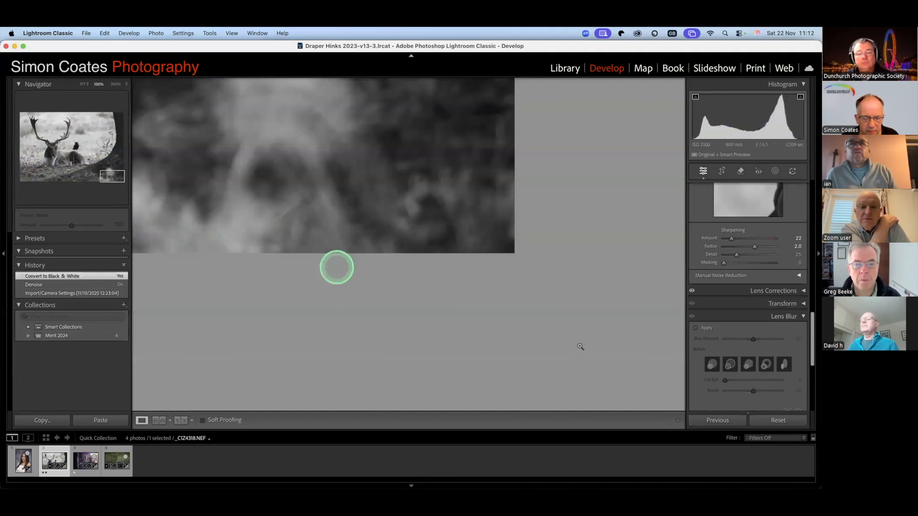
key("z")
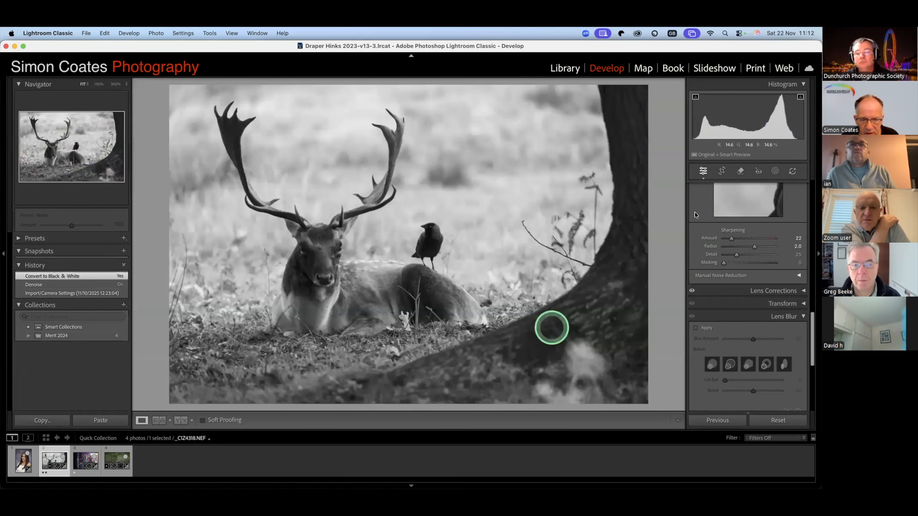
key("super+z")
- Compare the noise around the tree trunk and leaves at 100% with Denoise off and on, leaving it on
left_click(696, 212)
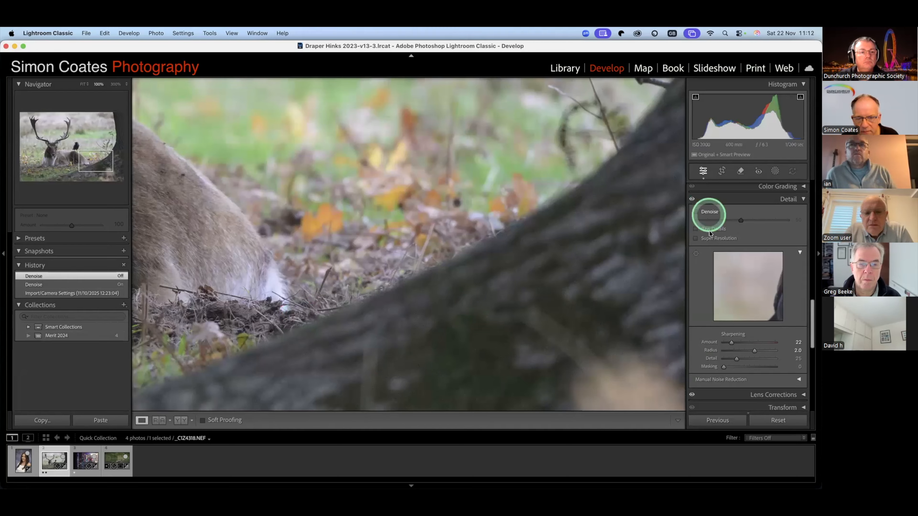
left_click(709, 213)
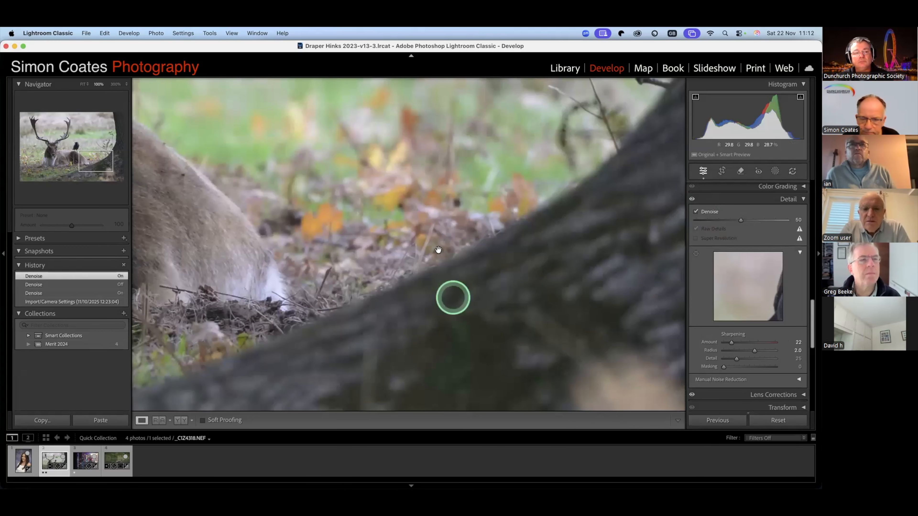
left_click(404, 317)
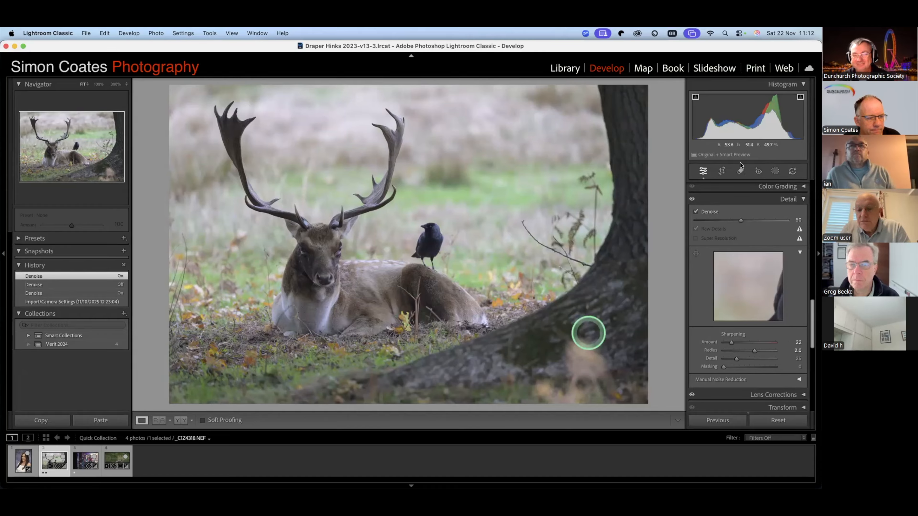
- Remove the stalk and leaves in front of the stag's hindquarters with the Remove tool using generative AI and Detect objects
key("q")
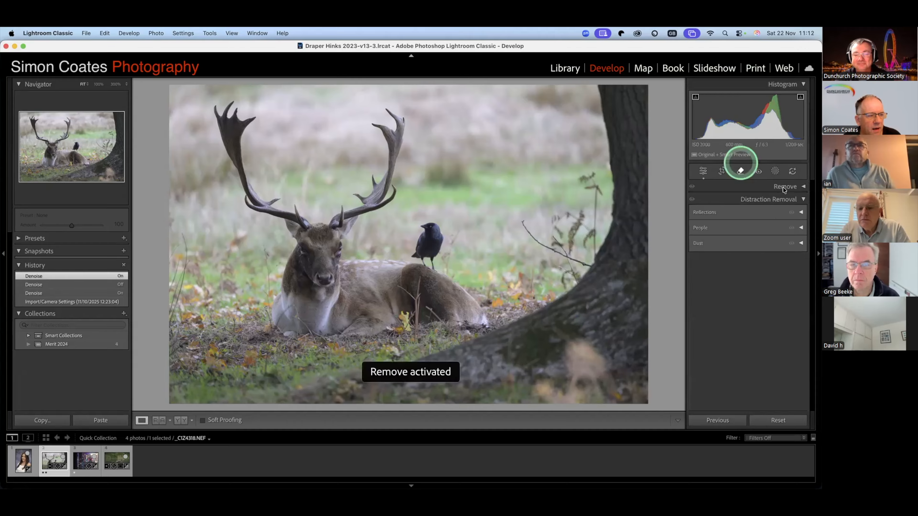
left_click(783, 188)
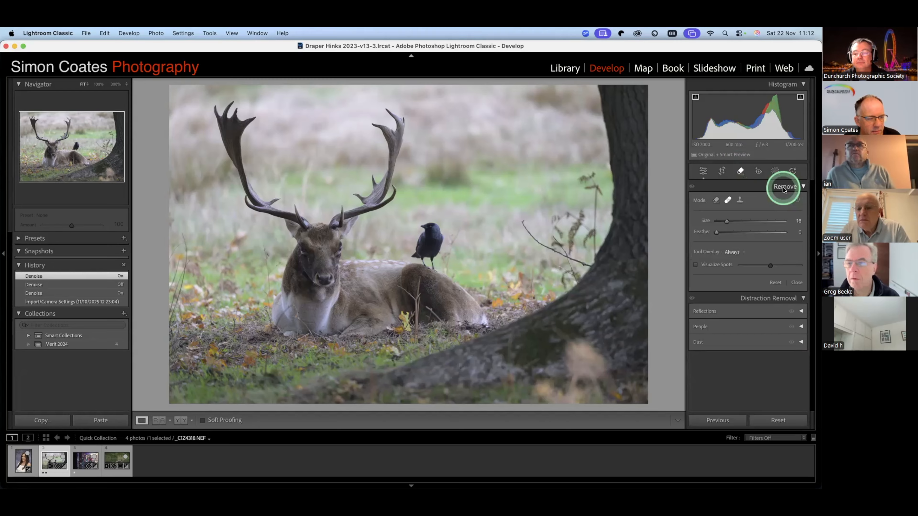
left_click(728, 200)
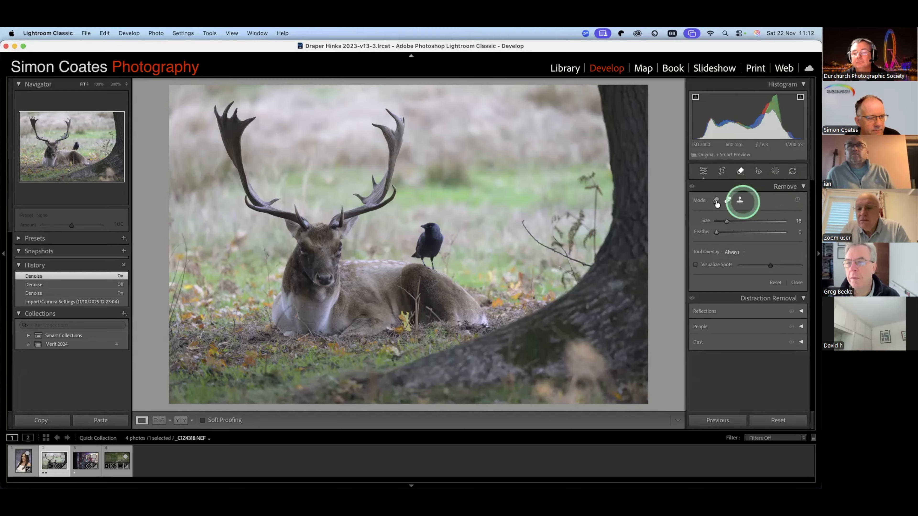
left_click(716, 201)
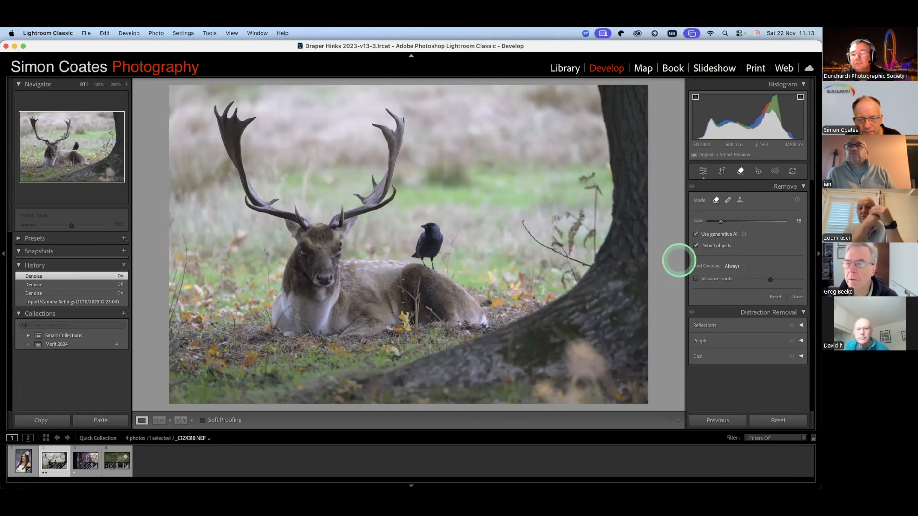
mouse_move(418, 285)
left_mouse_down()
mouse_move(401, 283)
mouse_move(418, 293)
mouse_move(411, 350)
left_mouse_up()
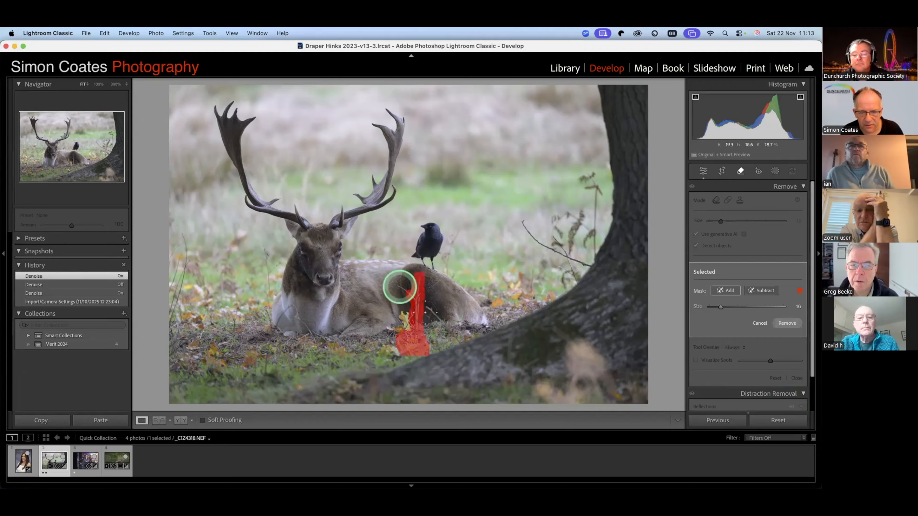
left_click(407, 291)
mouse_move(407, 291)
left_mouse_down()
mouse_move(428, 308)
mouse_move(421, 315)
mouse_move(439, 322)
left_mouse_up()
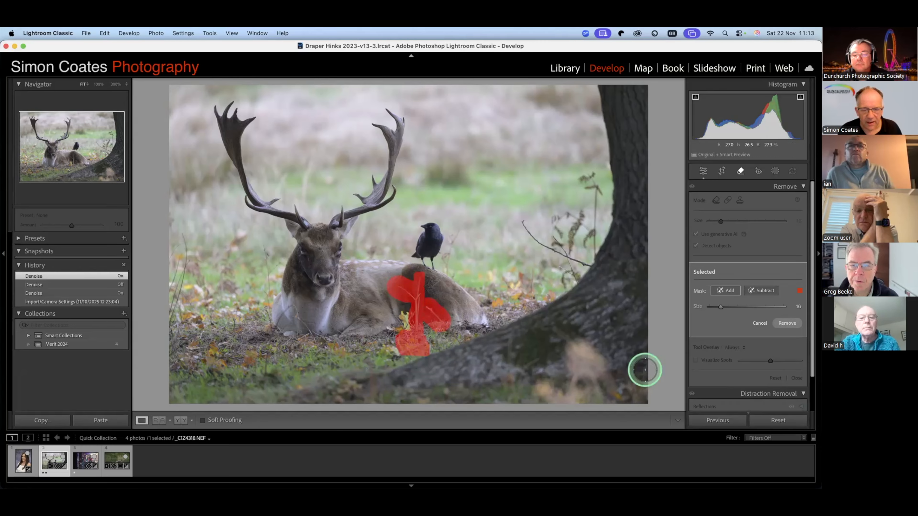
left_click(406, 323)
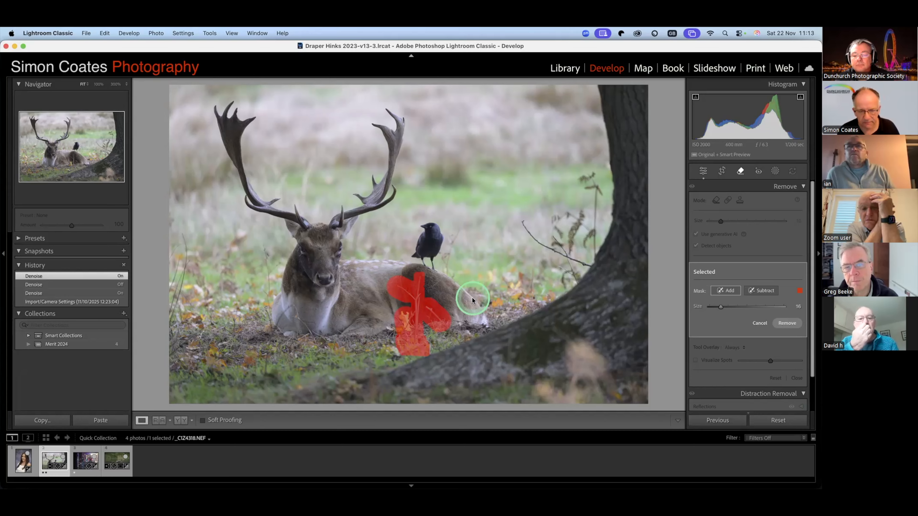
key("Return")
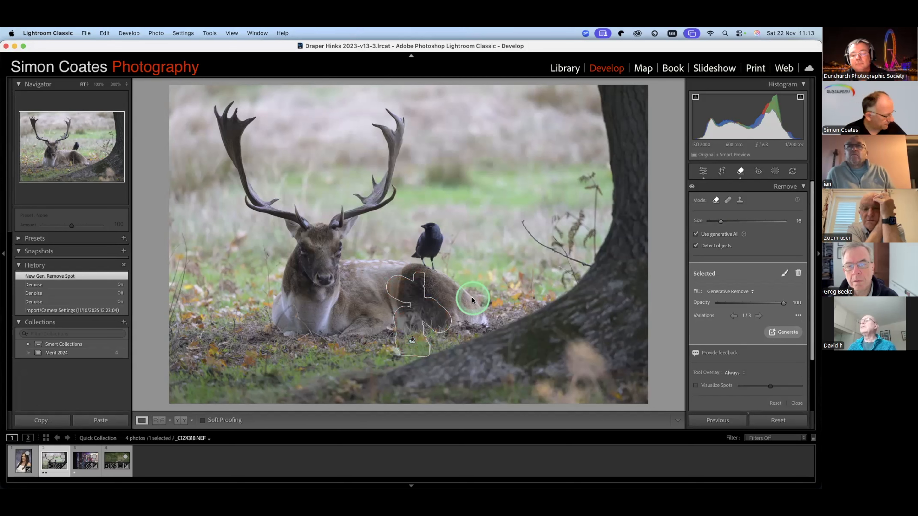
left_click(487, 296)
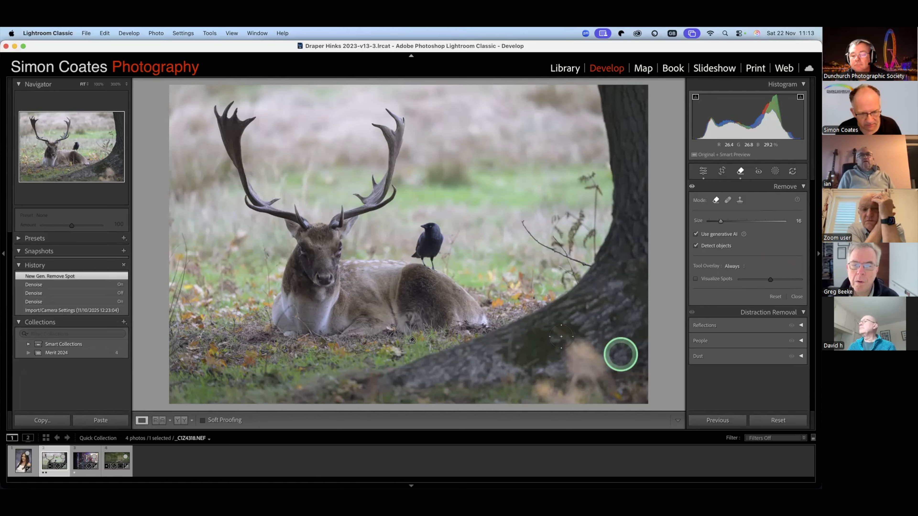
- Remove the pale blurred foliage in front of the base of the tree trunk with Generative Remove
mouse_move(572, 347)
left_mouse_down()
mouse_move(600, 371)
mouse_move(565, 355)
mouse_move(593, 373)
mouse_move(578, 371)
mouse_move(575, 361)
mouse_move(606, 374)
left_mouse_up()
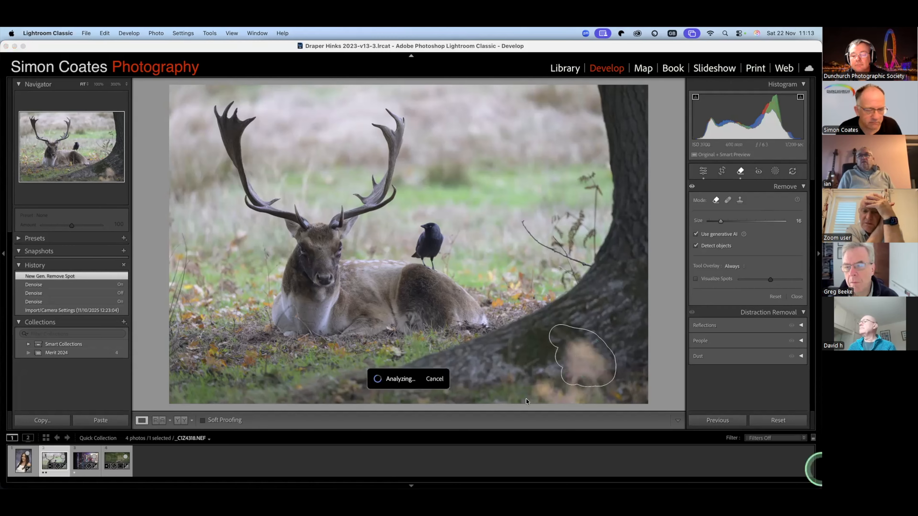
left_click(788, 324)
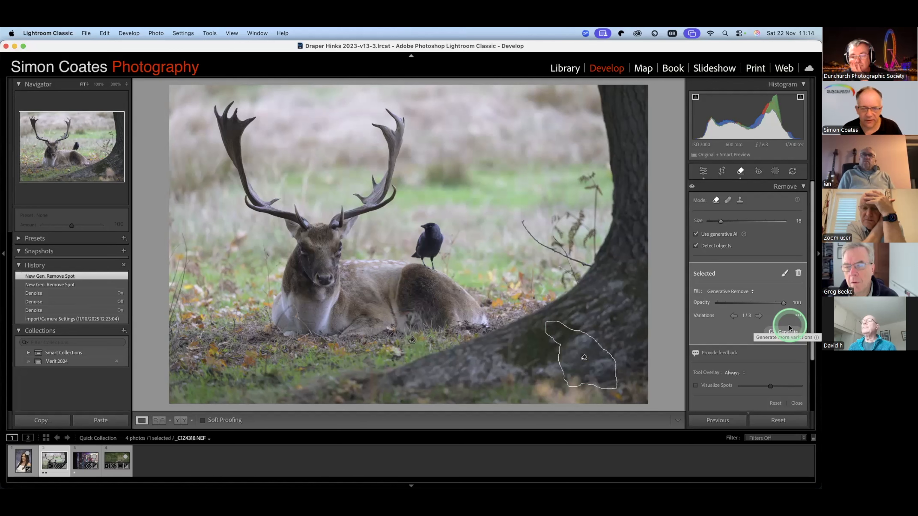
key("Escape")
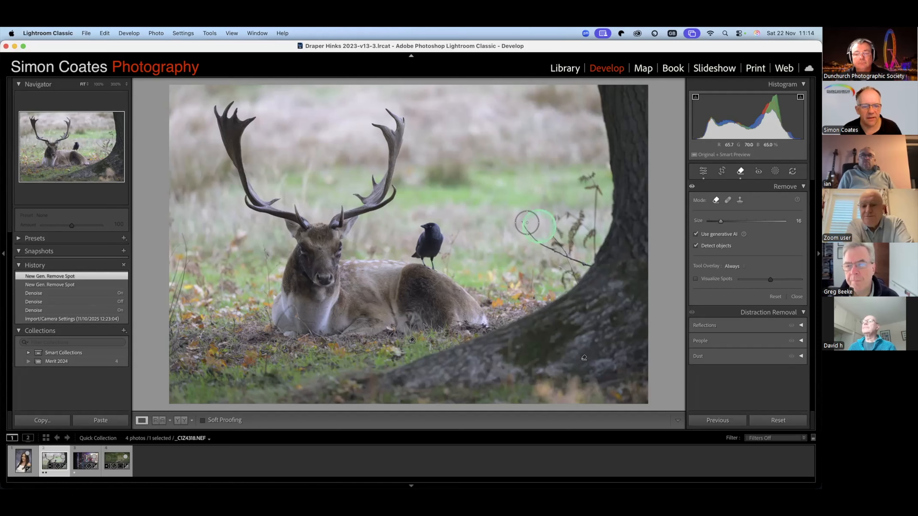
- Remove the twigs and stems in the grass beside the tree trunk with Generative Remove
mouse_move(545, 248)
left_mouse_down()
mouse_move(587, 261)
mouse_move(593, 172)
mouse_move(576, 244)
mouse_move(561, 236)
mouse_move(544, 266)
left_mouse_up()
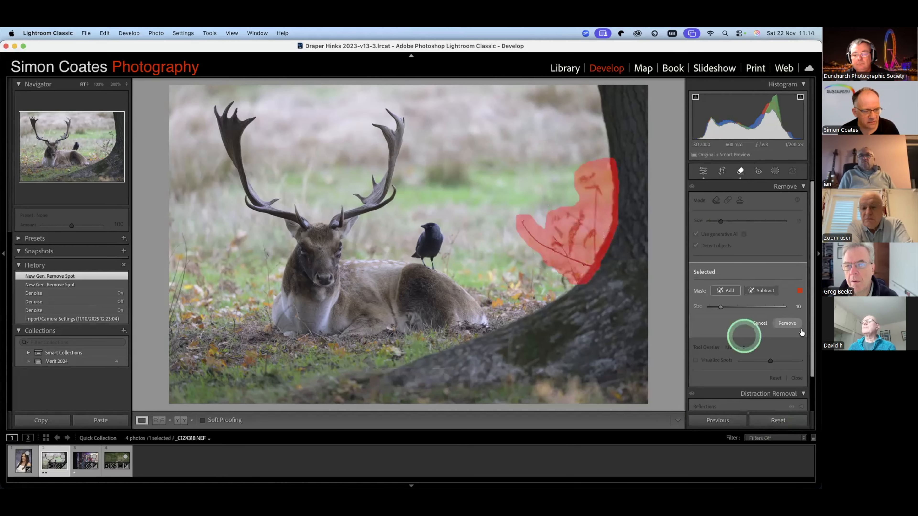
left_click(785, 323)
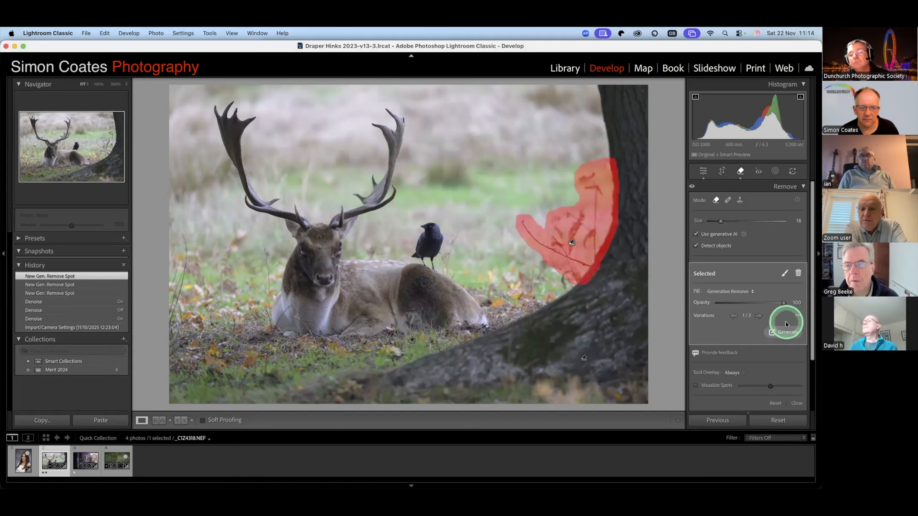
left_click(796, 343)
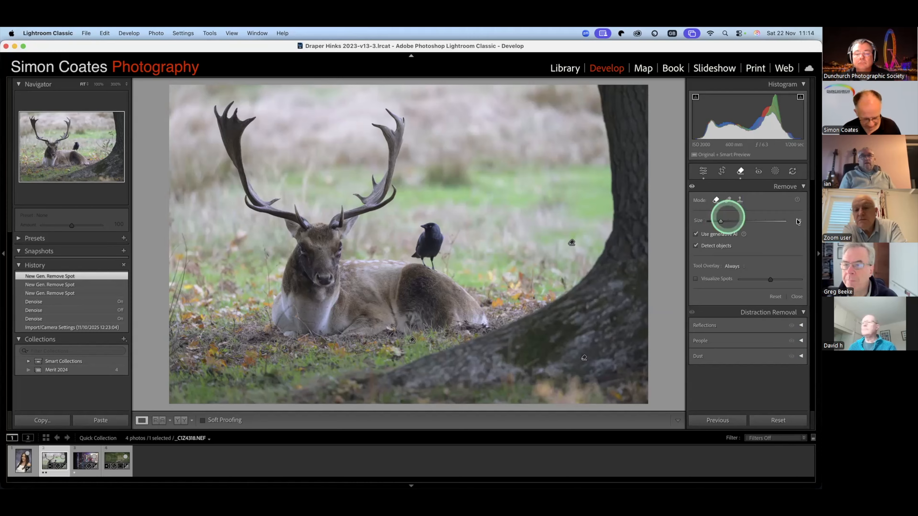
- Set a custom white balance by sampling a neutral spot on the stag's back
key("d")
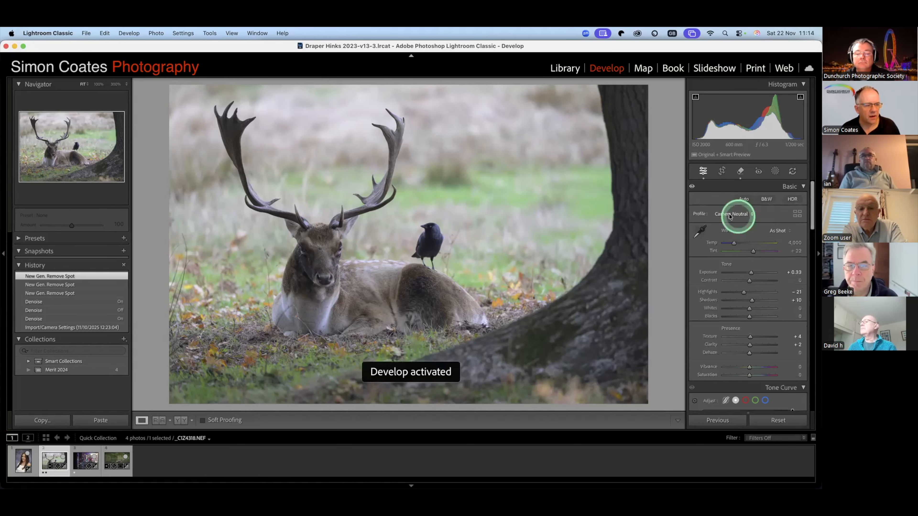
left_click(701, 228)
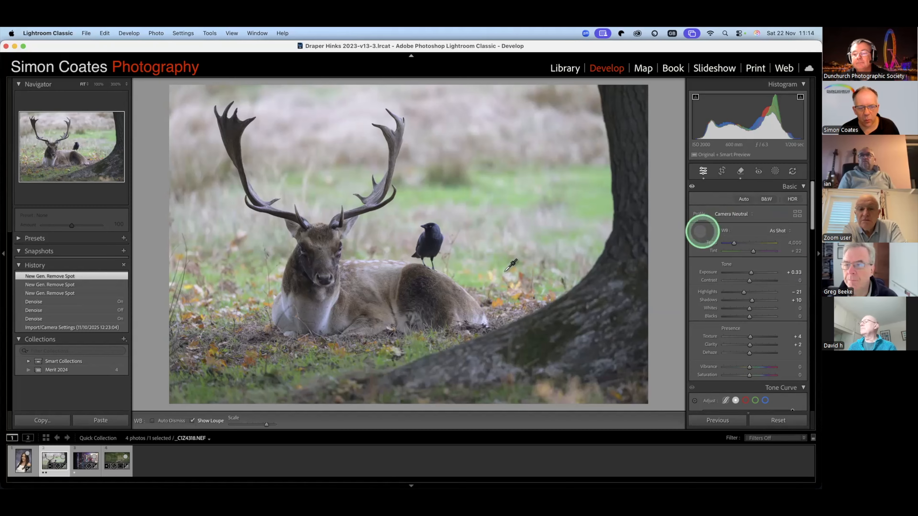
left_click(378, 259)
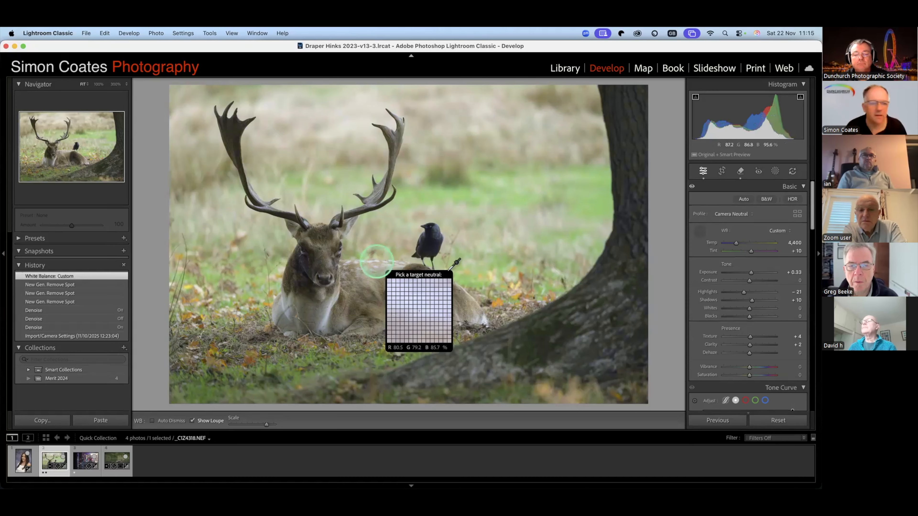
- Leave the white balance selector and set the photo's Exposure to +0.45
left_click(739, 281)
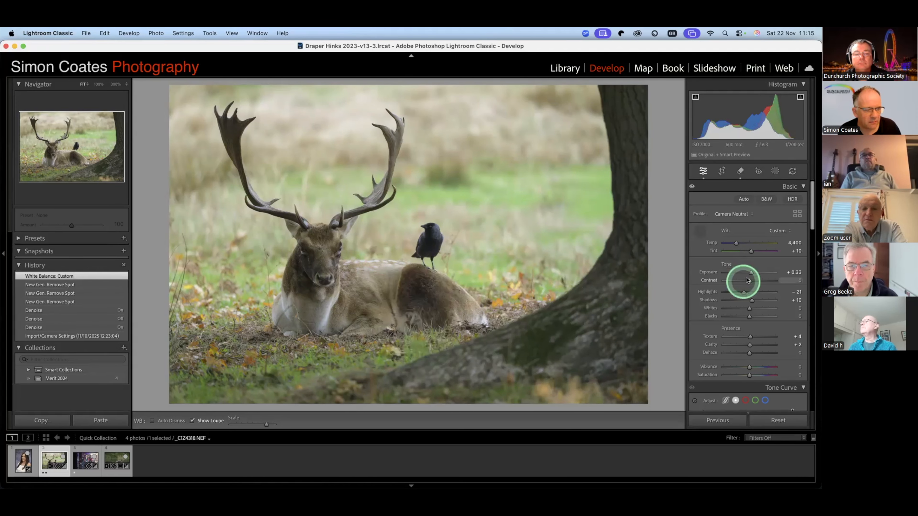
left_click(744, 290)
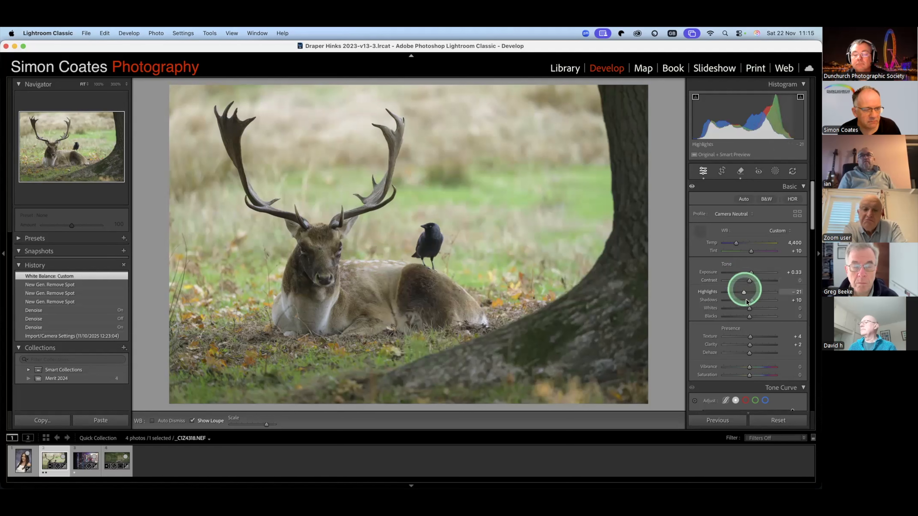
left_click(751, 271)
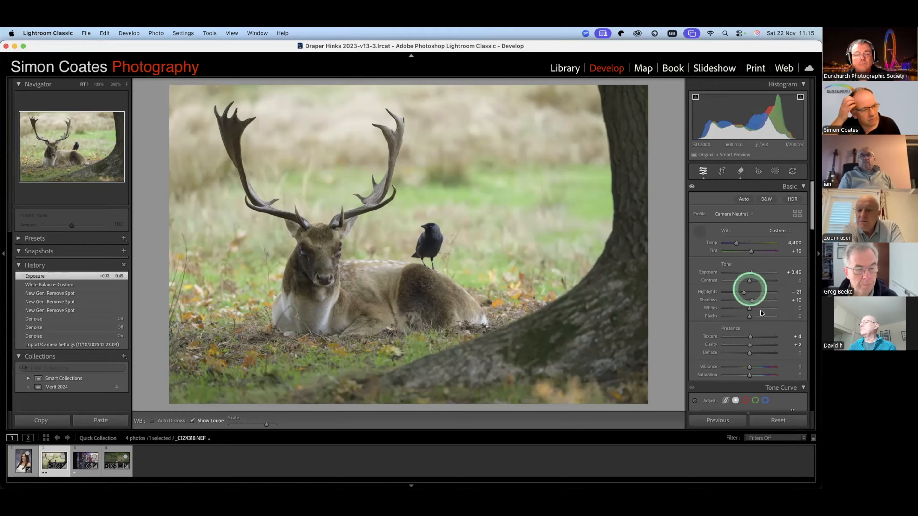
- Start a landscape mask on the stag photo and preview the detected Vegetation and Natural Ground areas
left_click(776, 171)
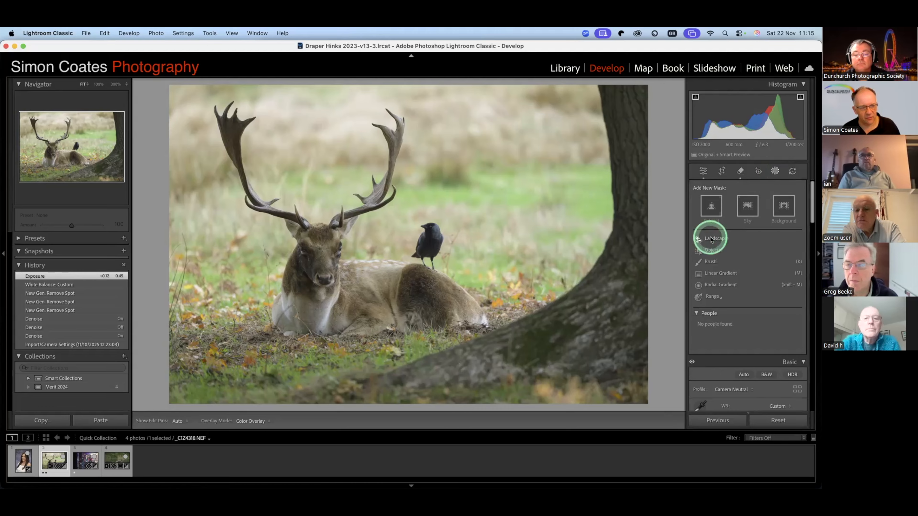
left_click(710, 239)
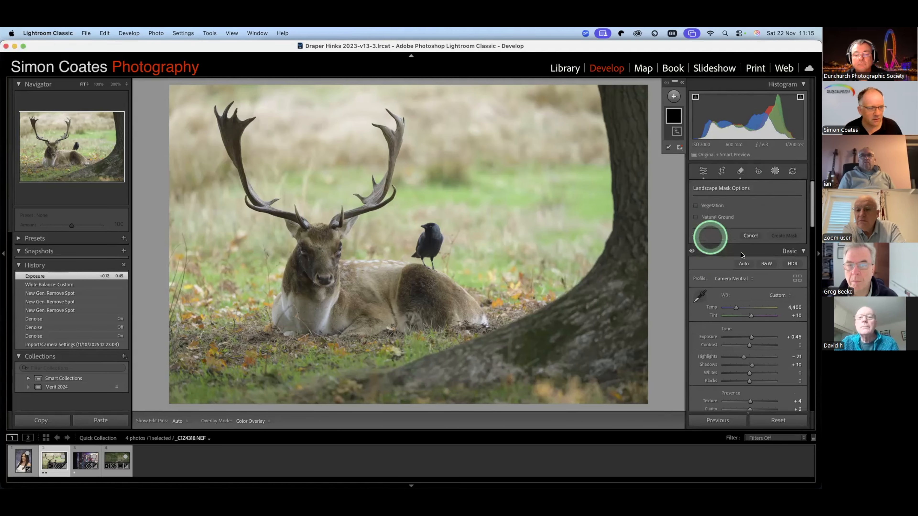
left_click(699, 209)
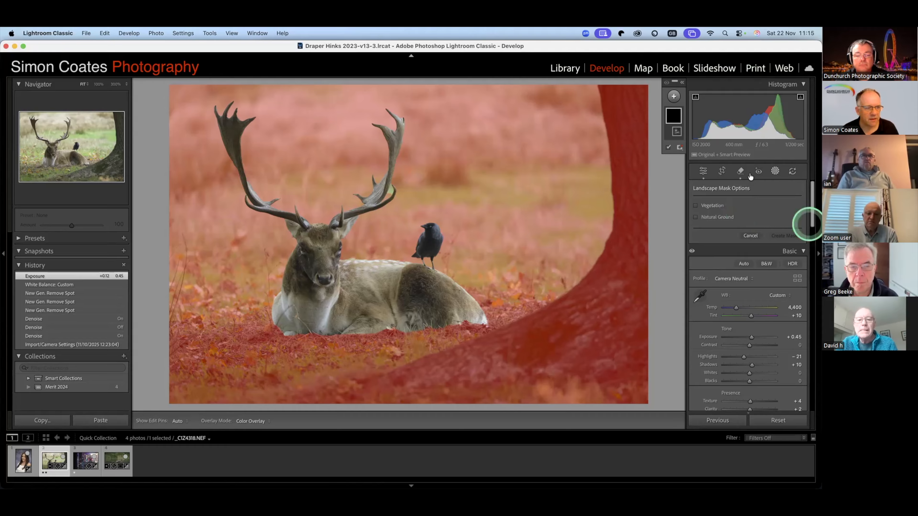
- Remove the black bird on the stag's back with Generative Remove
left_click(740, 171)
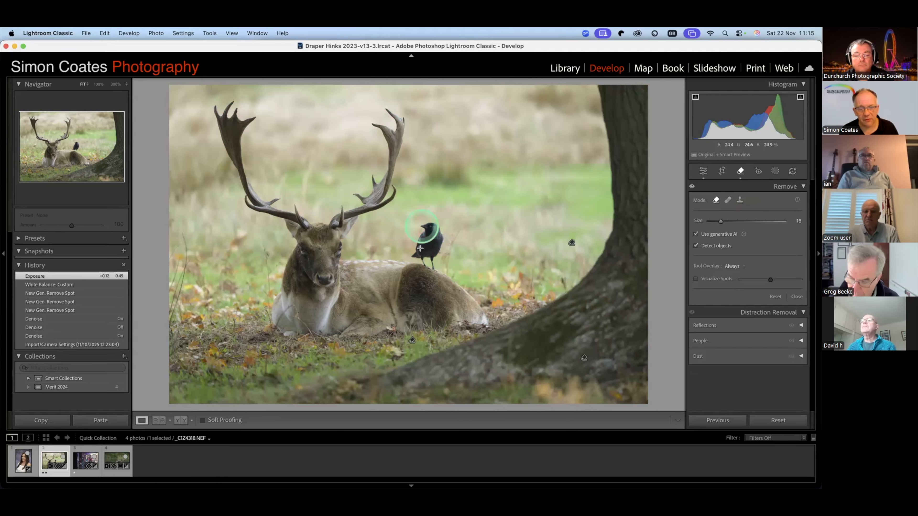
left_click_drag(422, 228, 429, 256)
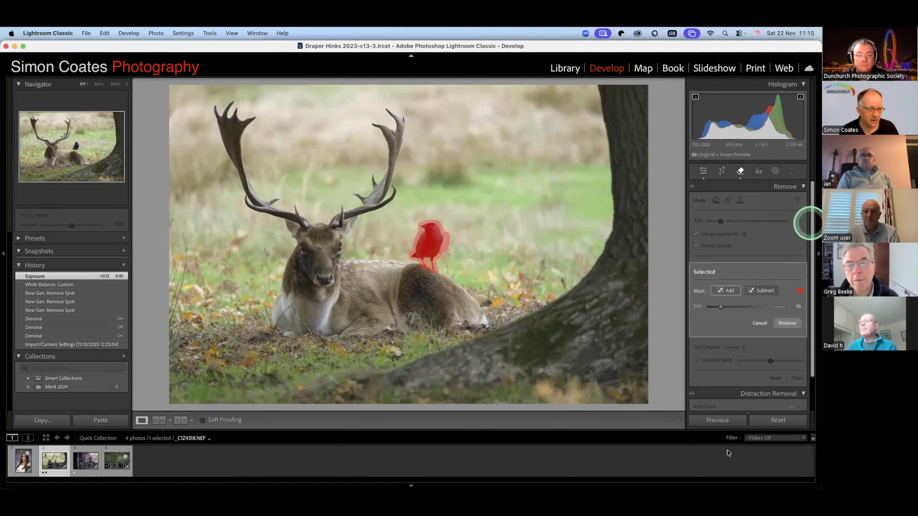
left_click(788, 323)
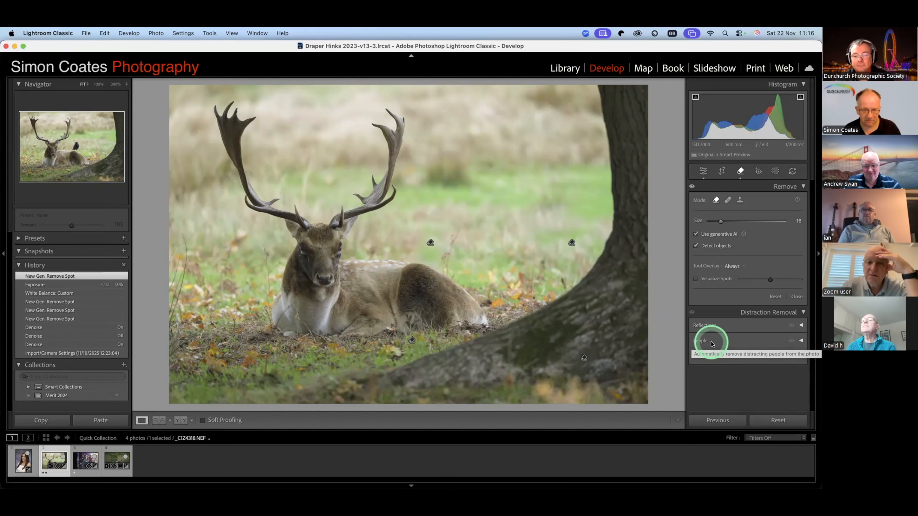
- Reopen the Remove tool and clone a spot over the grass just beside the removed bird
key("d")
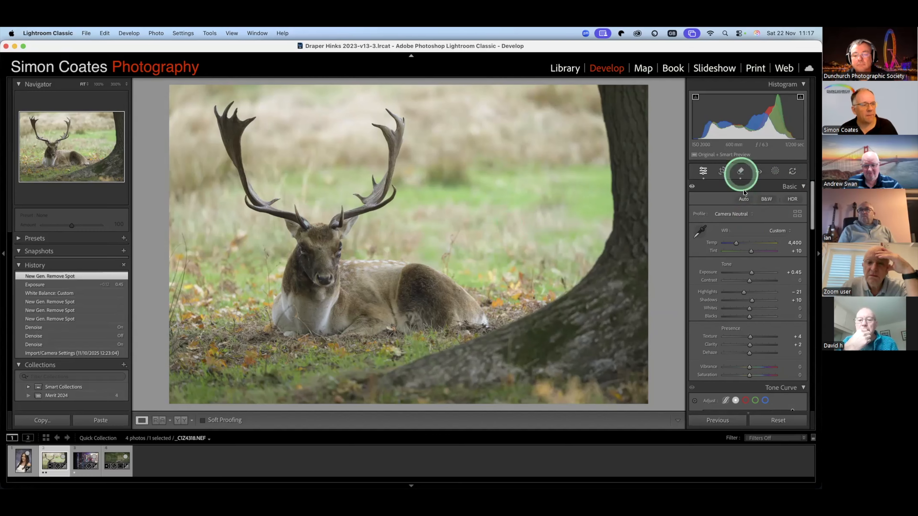
key("q")
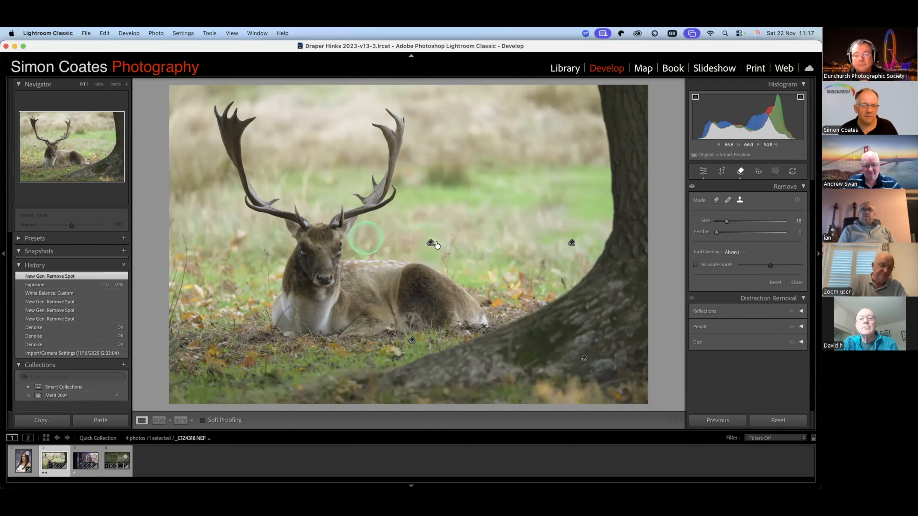
left_click(448, 243)
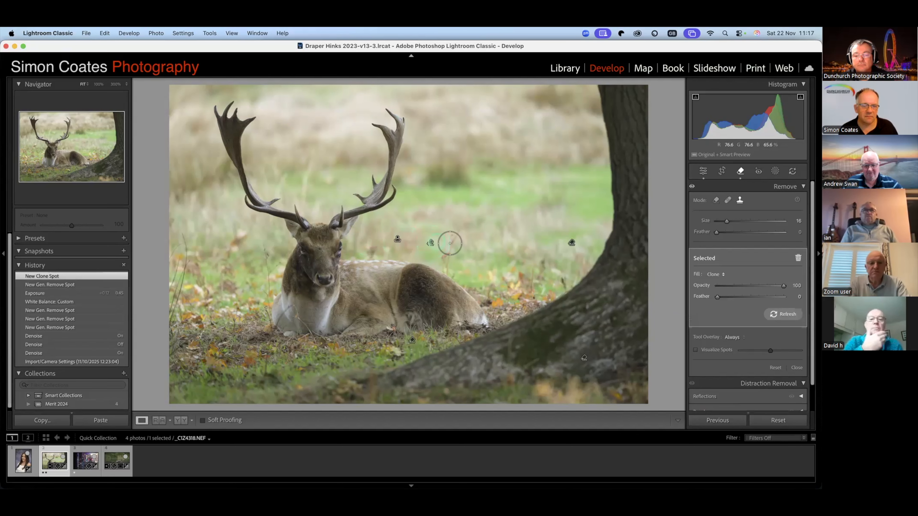
- Undo the clone spot and the generative removal of the bird
key("super+z")
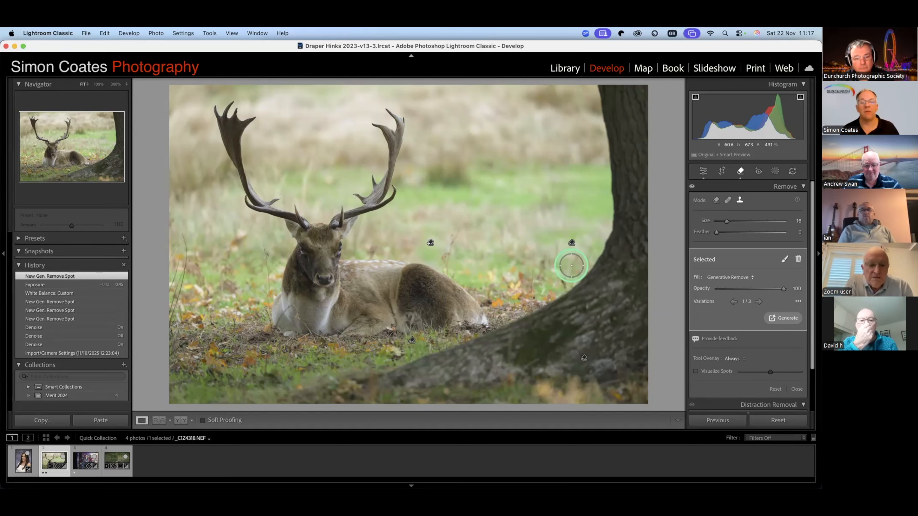
key("super+z")
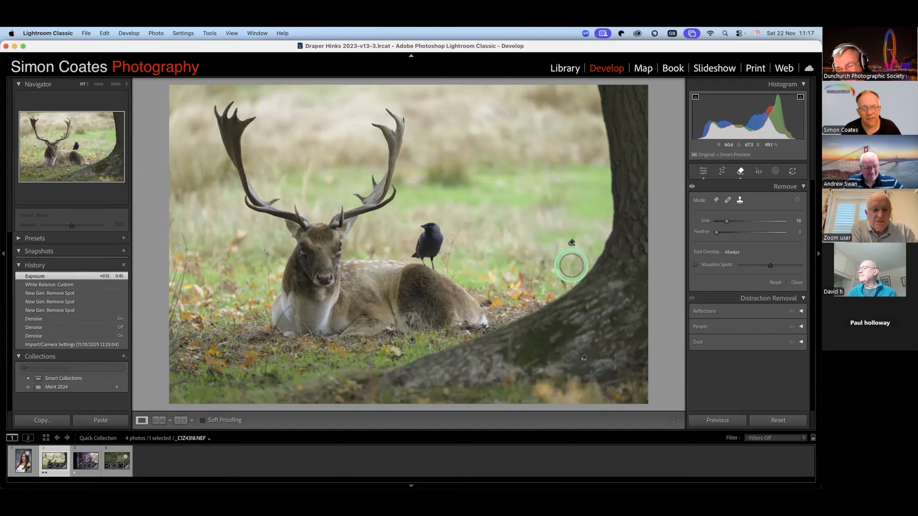
key("super+z")
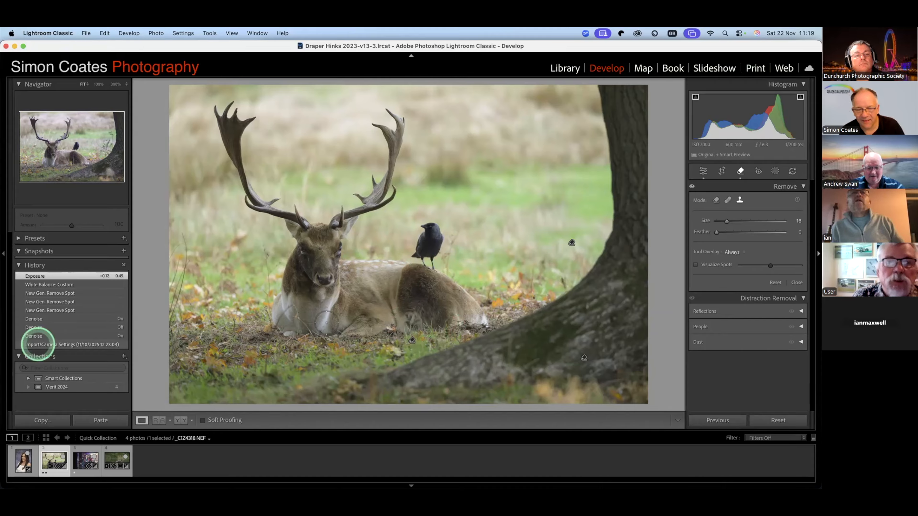
- Compare the photo's original import state with its latest Exposure edit in the history
left_click(106, 344)
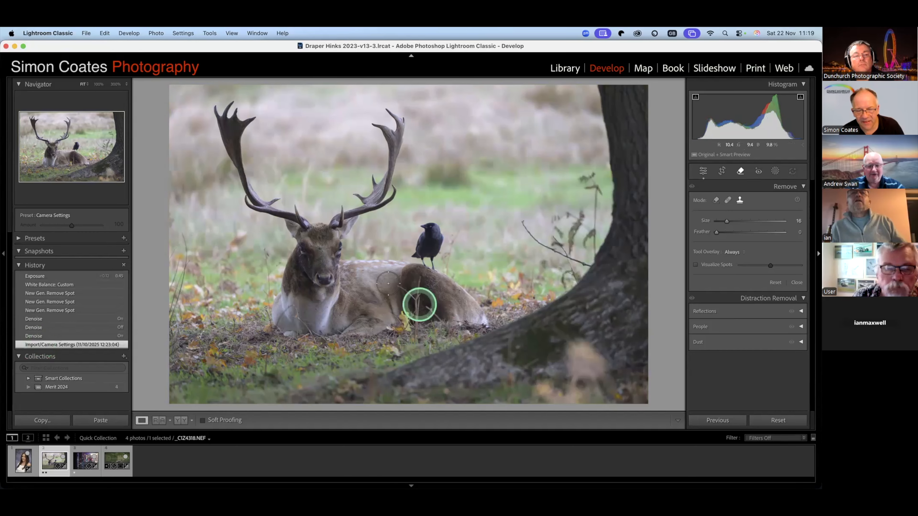
left_click(50, 276)
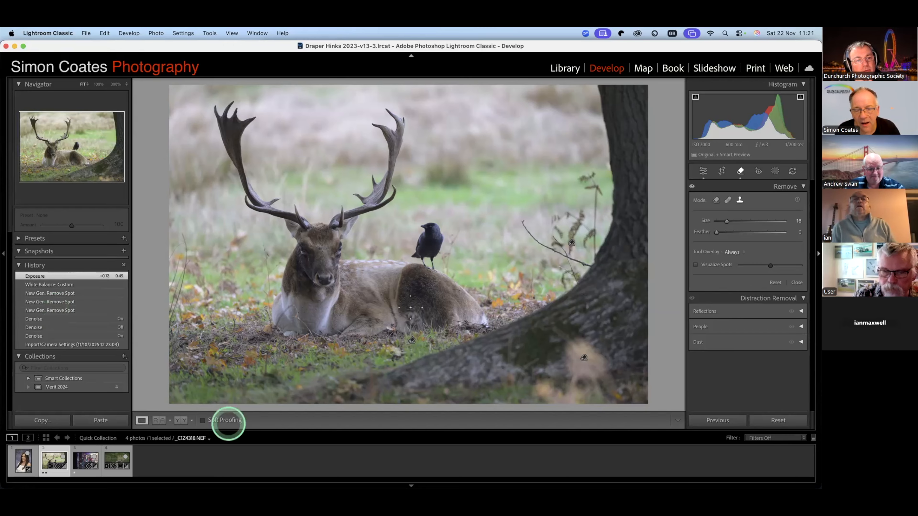
left_click(374, 252)
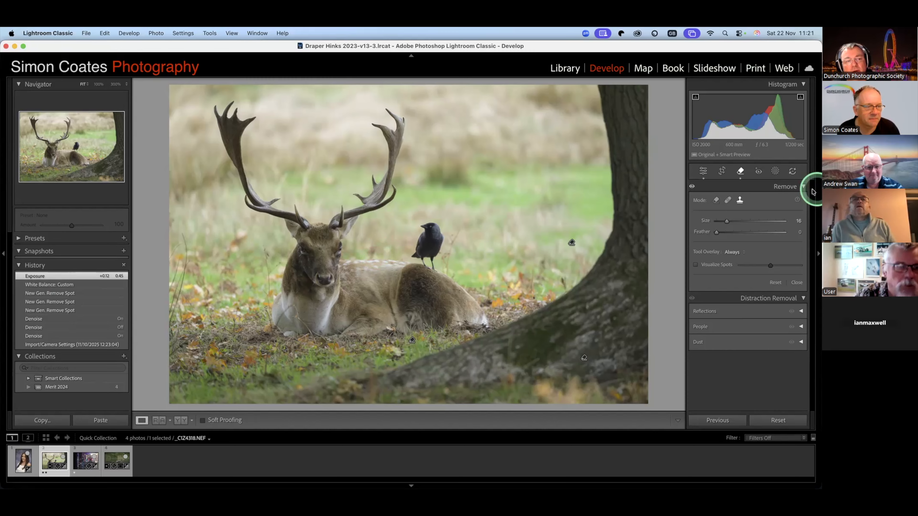
- Try straightening the stag photo with the Crop tool's Angle setting and undo the change
left_click(723, 171)
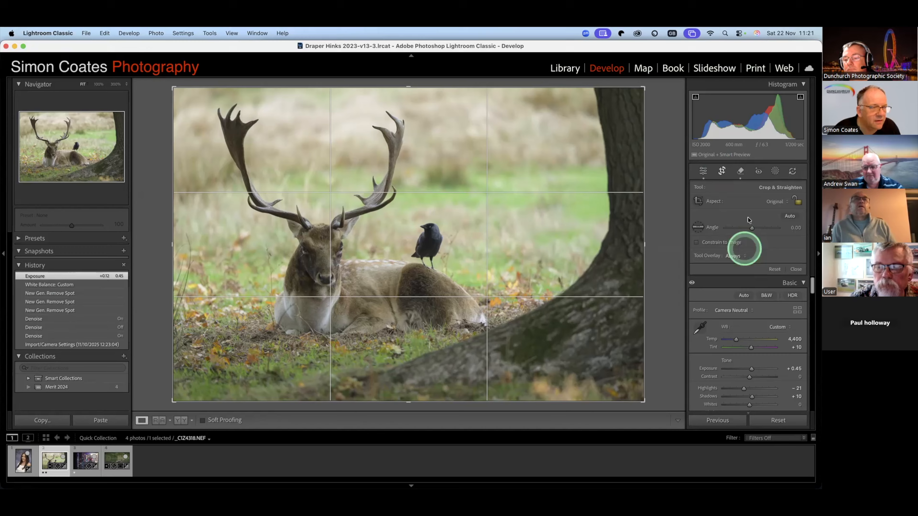
left_click(778, 203)
left_click(778, 202)
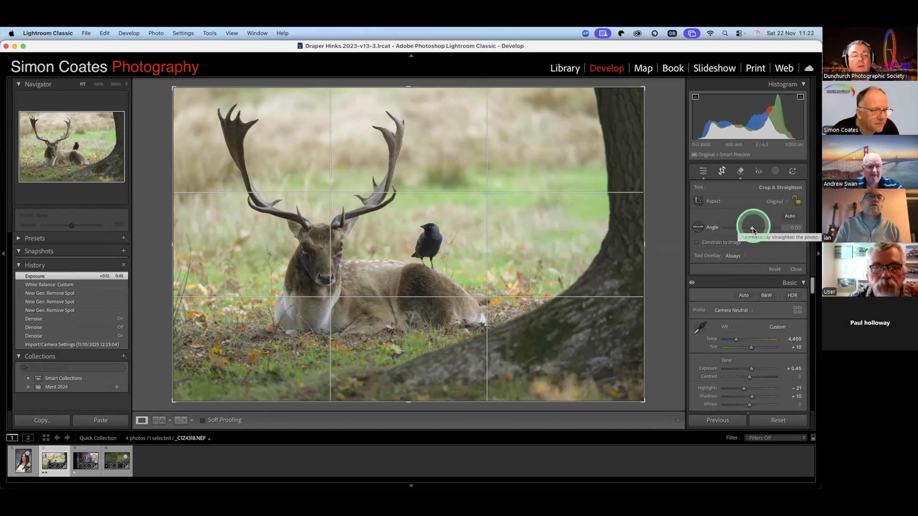
left_click_drag(753, 231, 751, 238)
key("super+z")
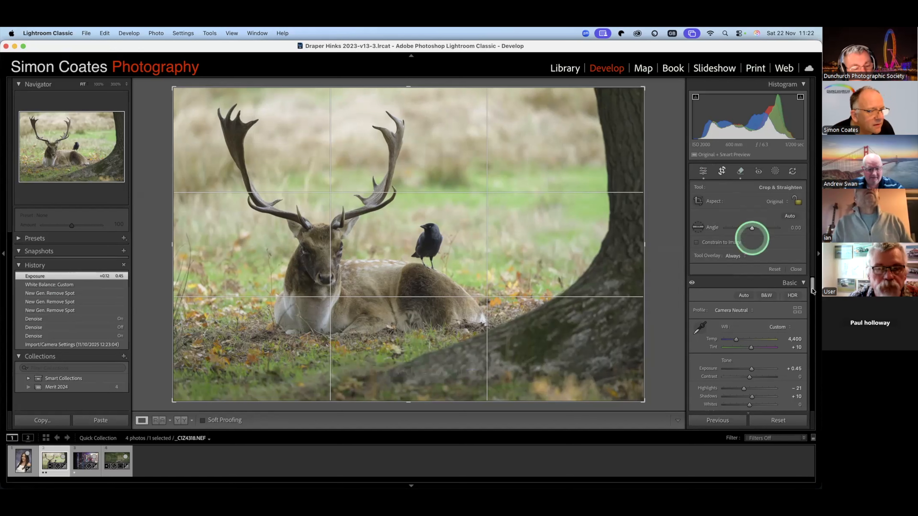
- Look through the develop settings and the photo's available commands for a way to flip the image
scroll(786, 286, "down", 1)
left_click_drag(812, 290, 809, 329)
scroll(808, 329, "up", 5)
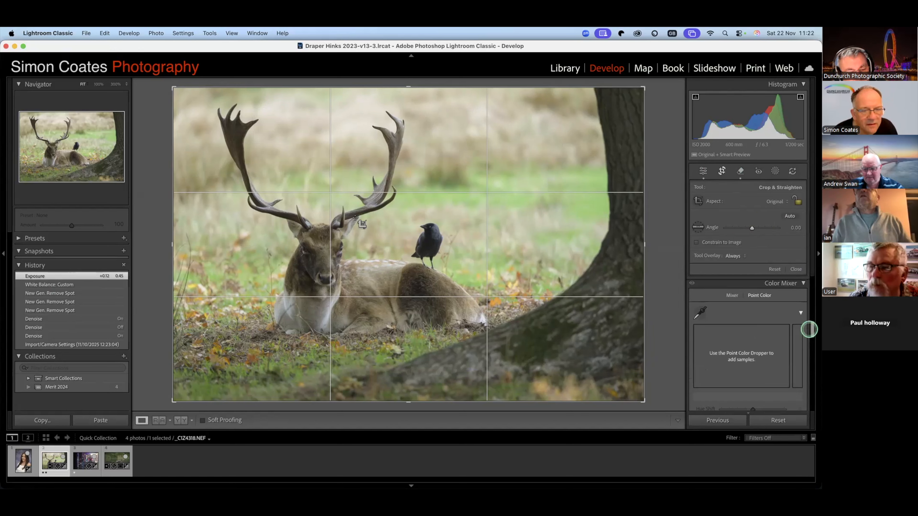
right_click(362, 215)
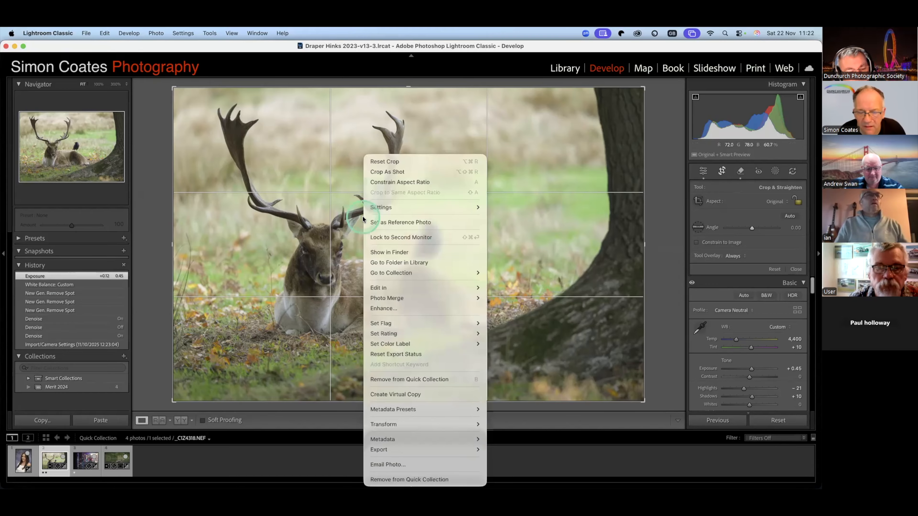
right_click(46, 457)
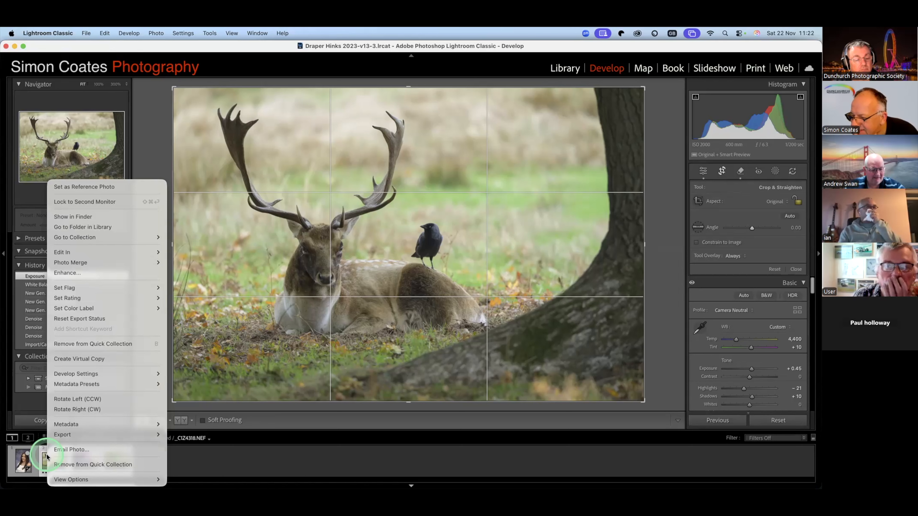
left_click(745, 171)
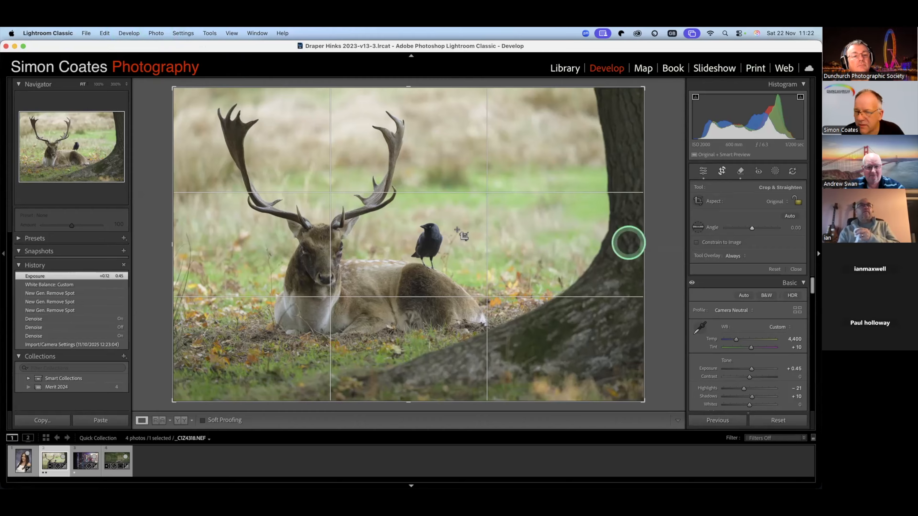
right_click(456, 232)
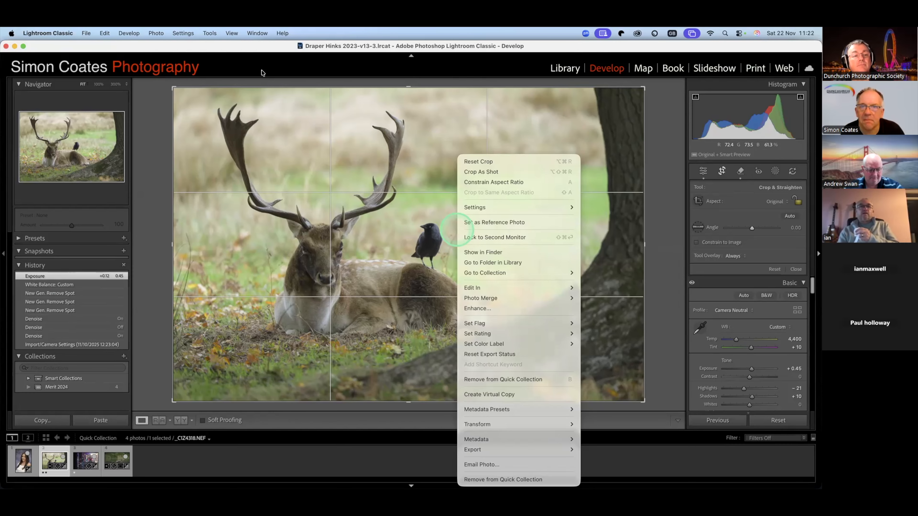
left_click(263, 91)
- Flip the stag photo horizontally and undo the flip
left_click(157, 32)
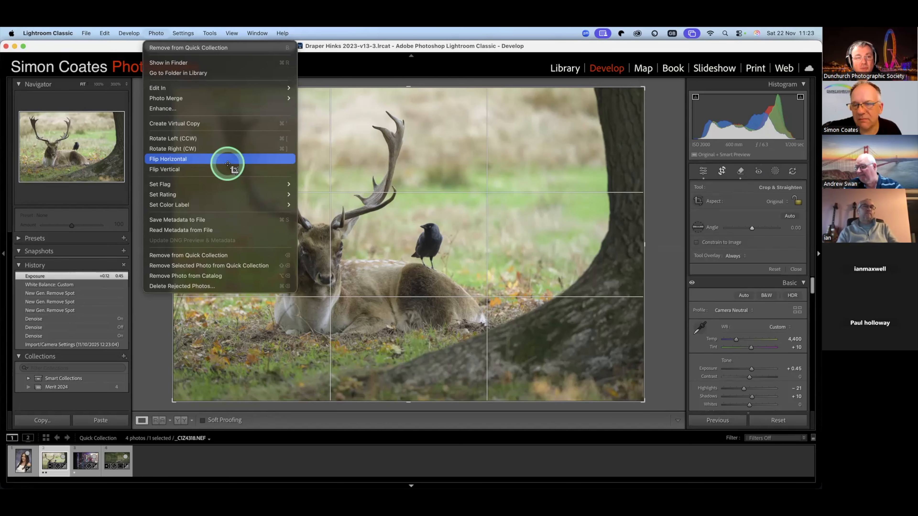
left_click(228, 163)
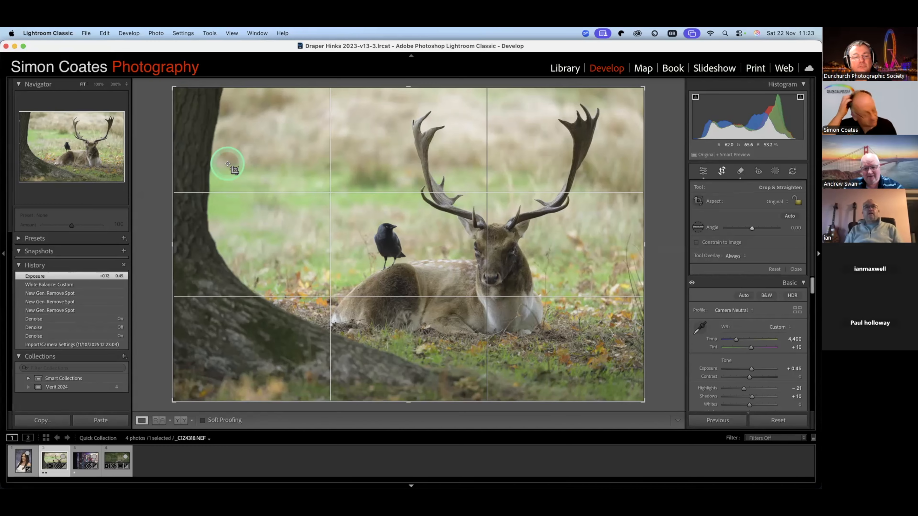
key("super+z")
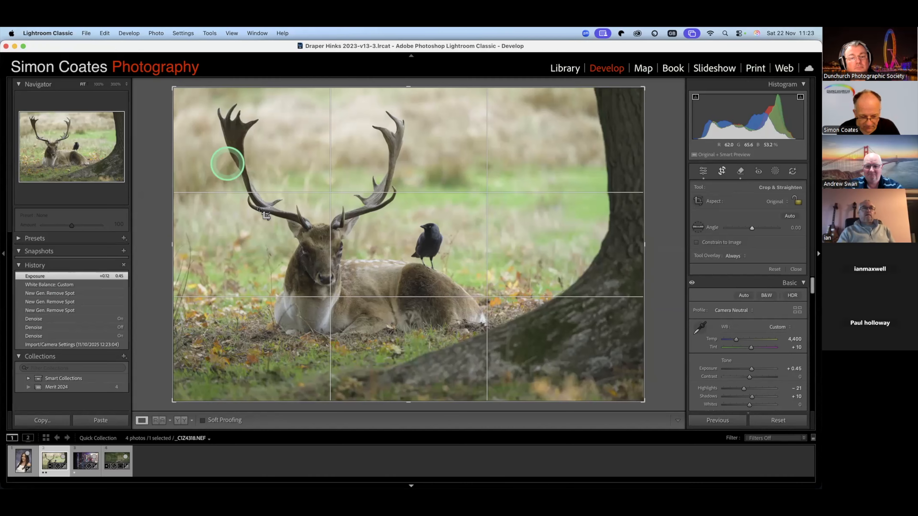
left_click(267, 216)
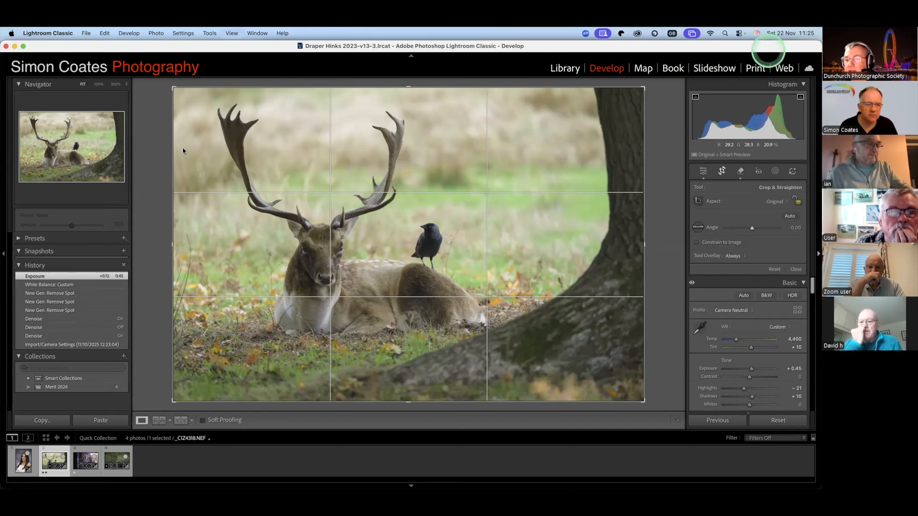
- Leave the crop, view the Quick Collection in the Library grid, and reopen the stag photo in Develop
key("g")
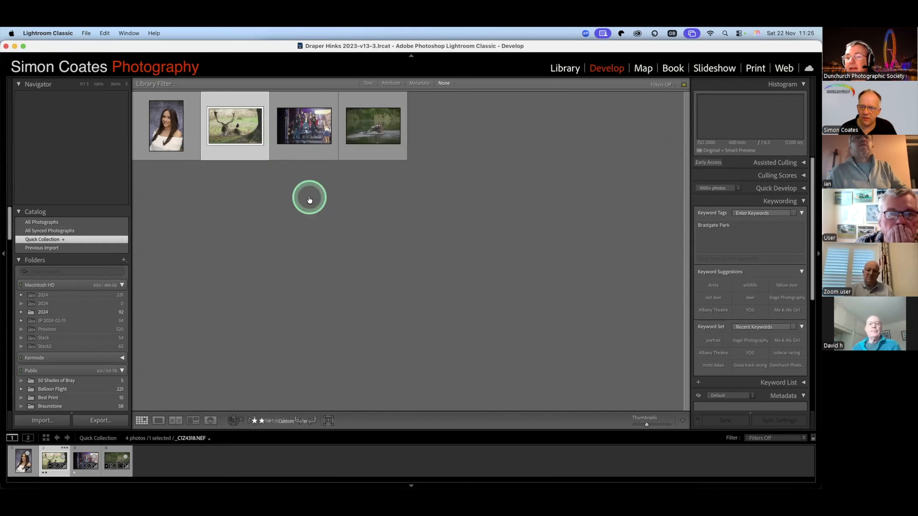
key("super+Tab")
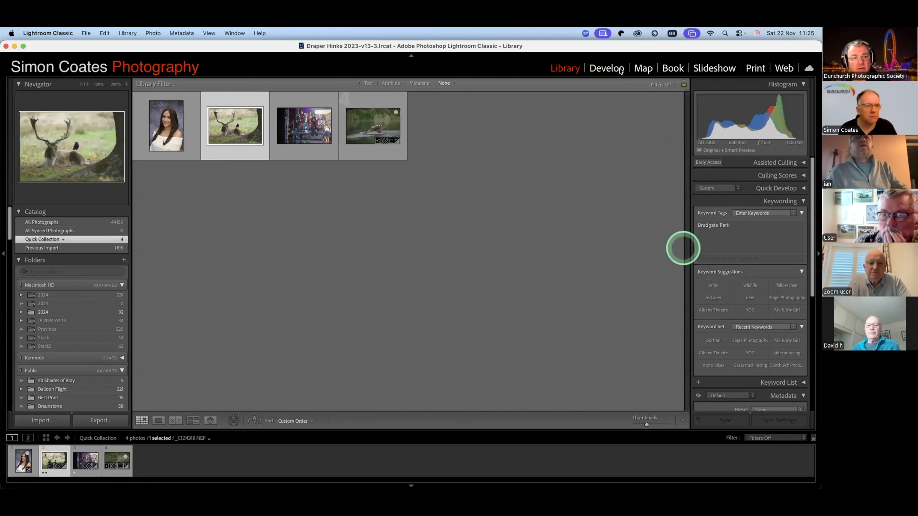
left_click(609, 68)
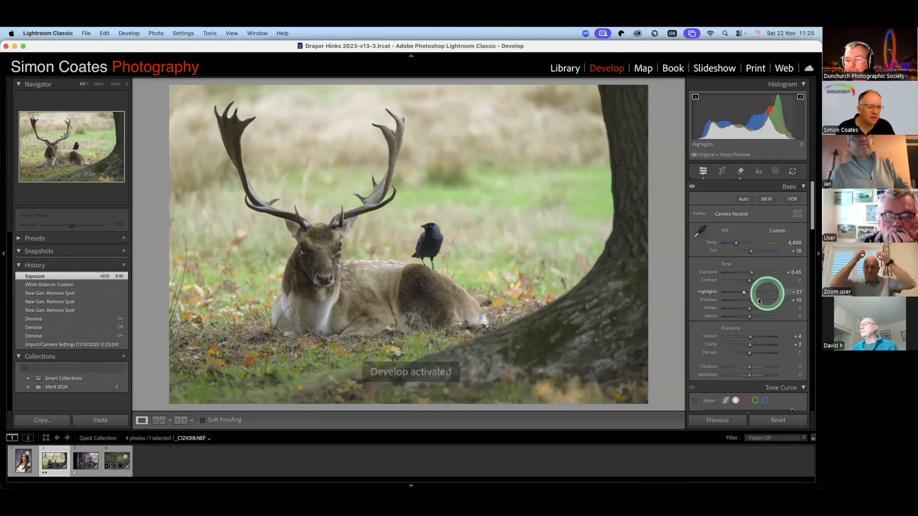
- Expand the Lens Corrections settings and disable profile corrections for the stag photo
scroll(766, 293, "down", 5)
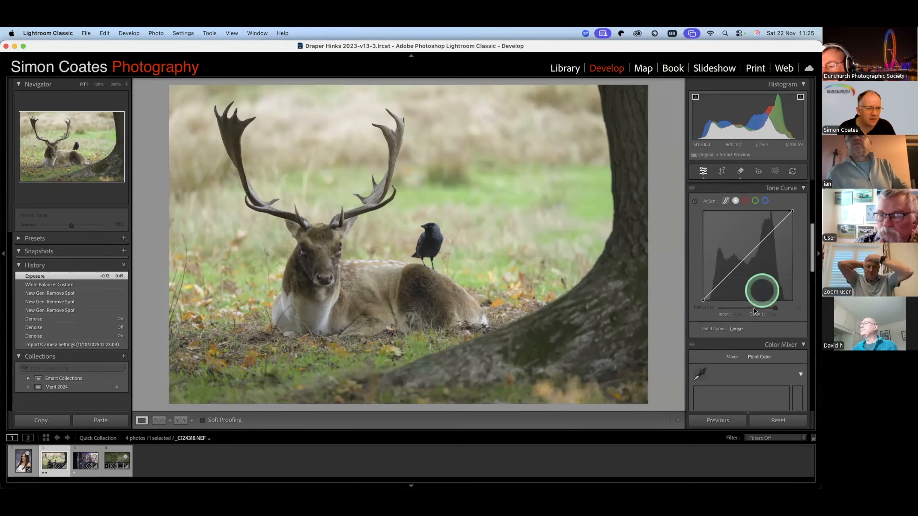
scroll(754, 308, "down", 10)
scroll(754, 309, "up", 2)
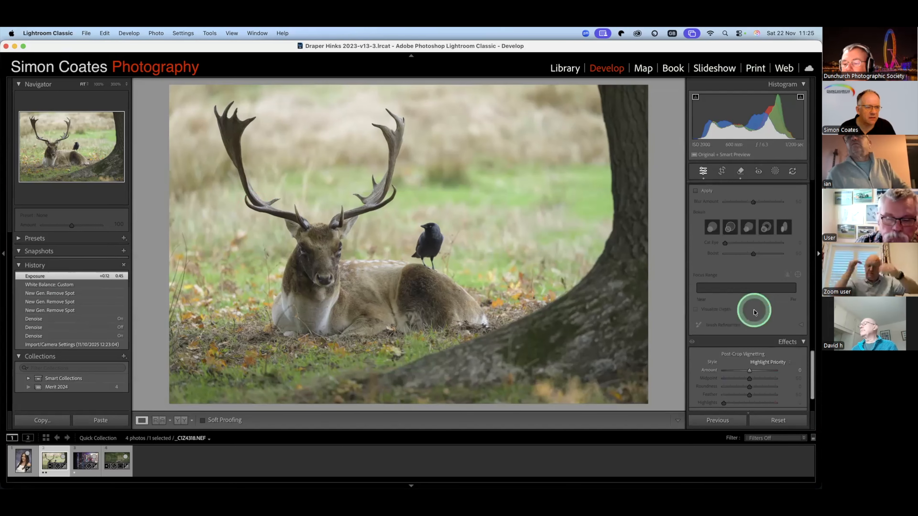
scroll(754, 323, "up", 4)
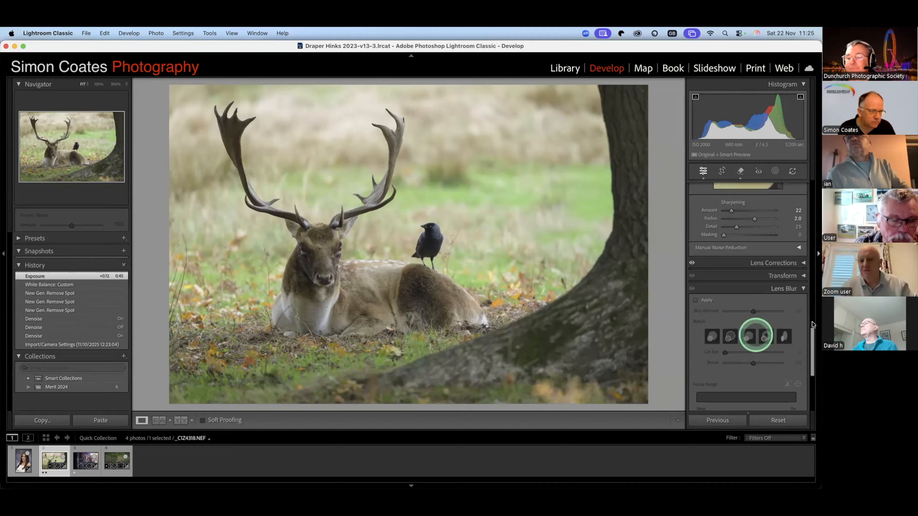
left_click(759, 267)
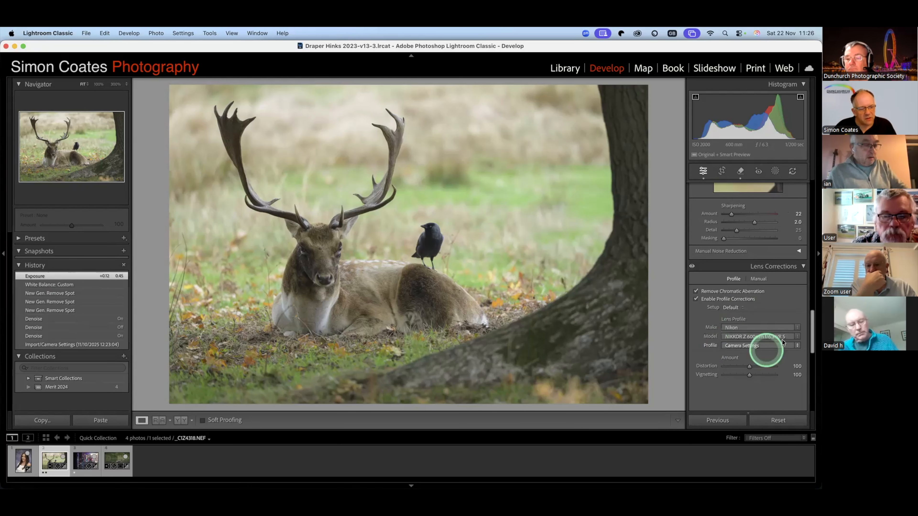
left_click(695, 300)
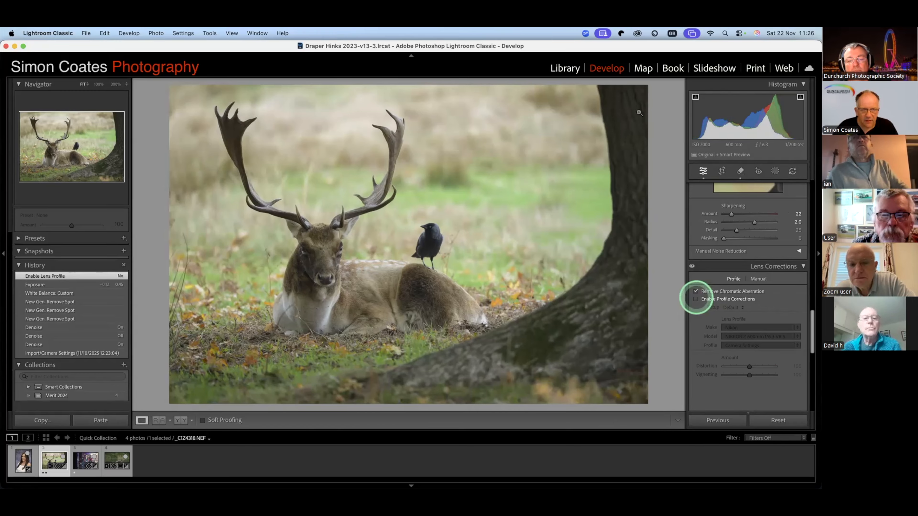
- Re-enable profile corrections for the stag photo, then try a different distortion correction amount and undo it
left_click(695, 300)
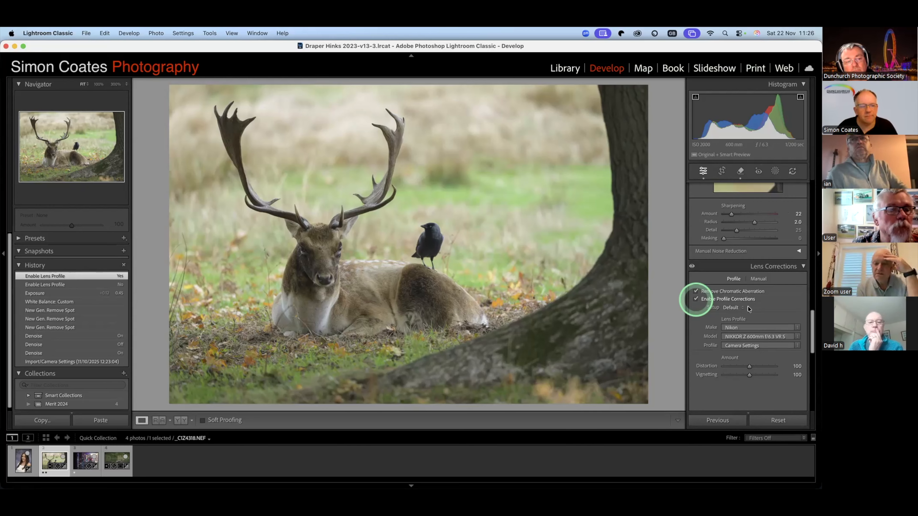
left_click(749, 366)
left_click_drag(749, 367, 741, 386)
key("super+z")
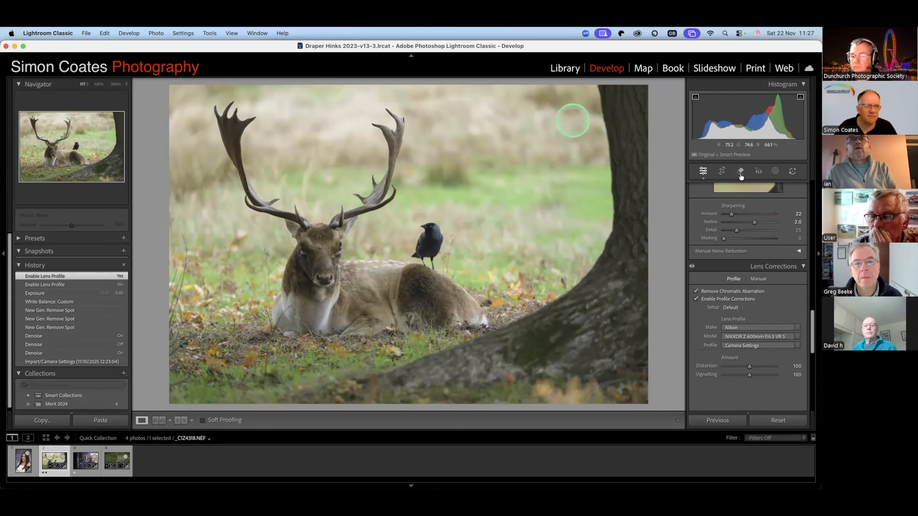
- Open the stage performance photo and straighten it along the vertical lighting truss, at an angle of about -0.57, closing the crop
left_click(85, 462)
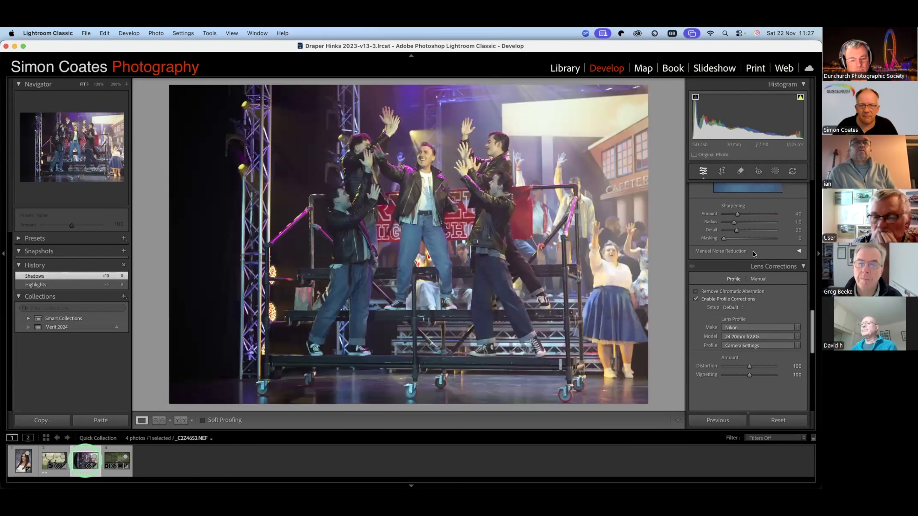
left_click(754, 252)
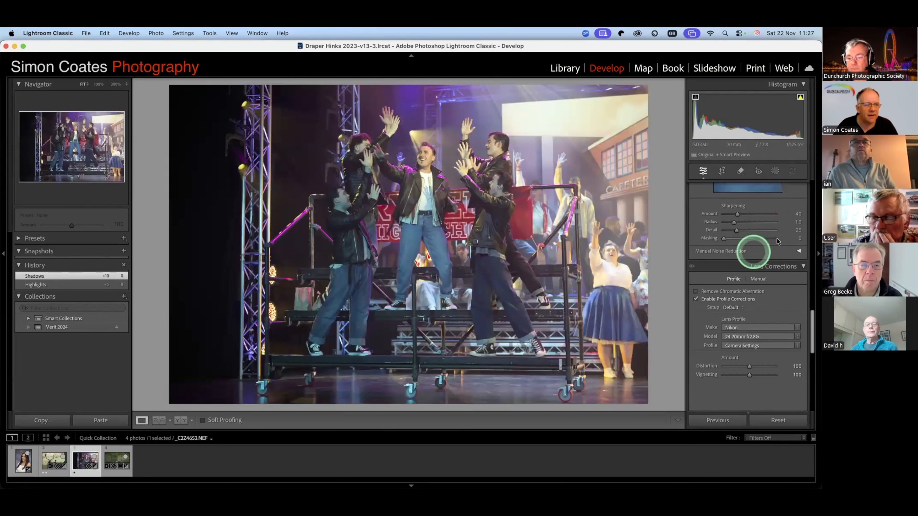
left_click(723, 172)
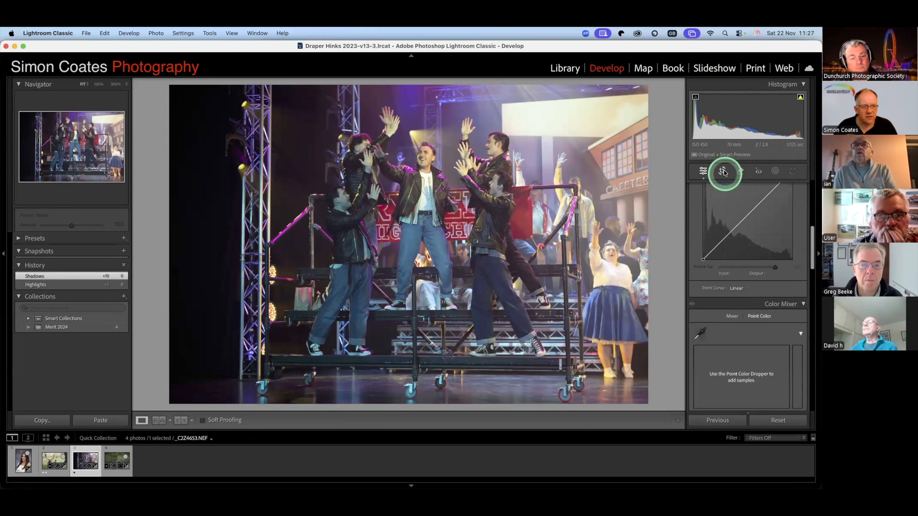
left_click(723, 172)
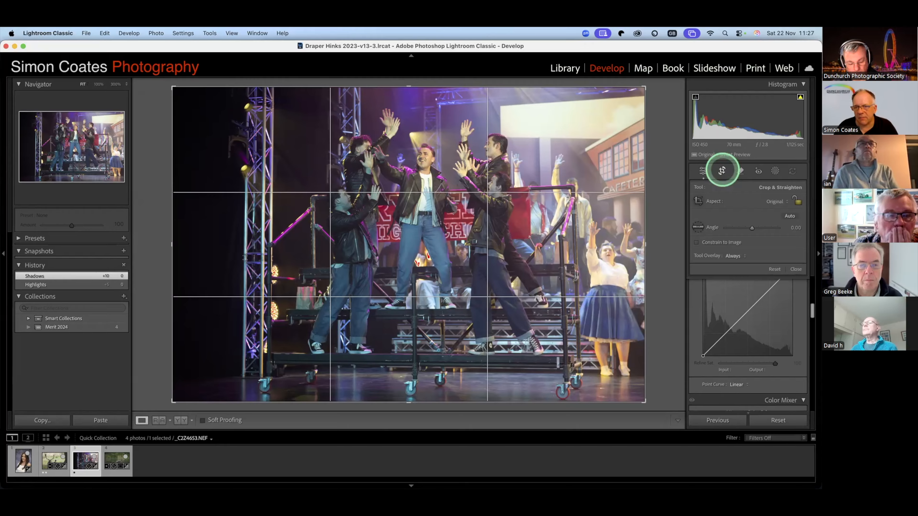
left_click(698, 228)
left_click_drag(261, 122, 259, 340)
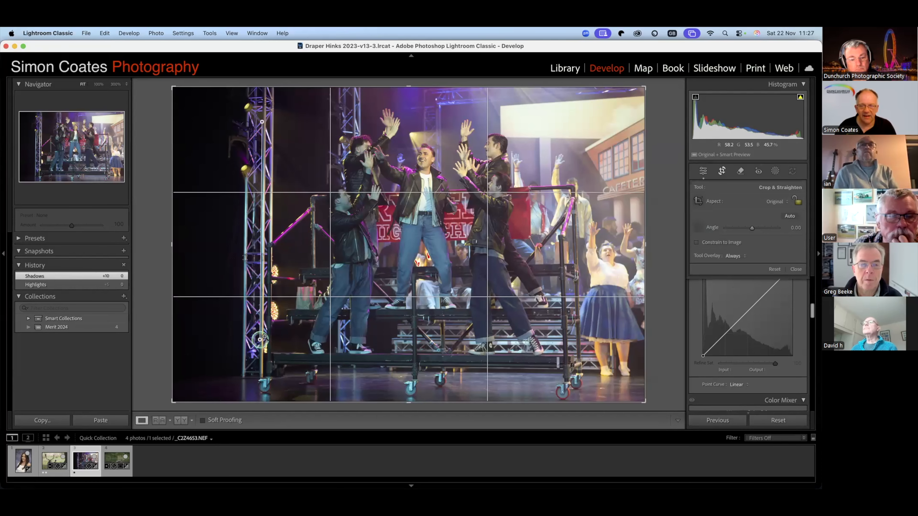
left_click_drag(260, 339, 265, 336)
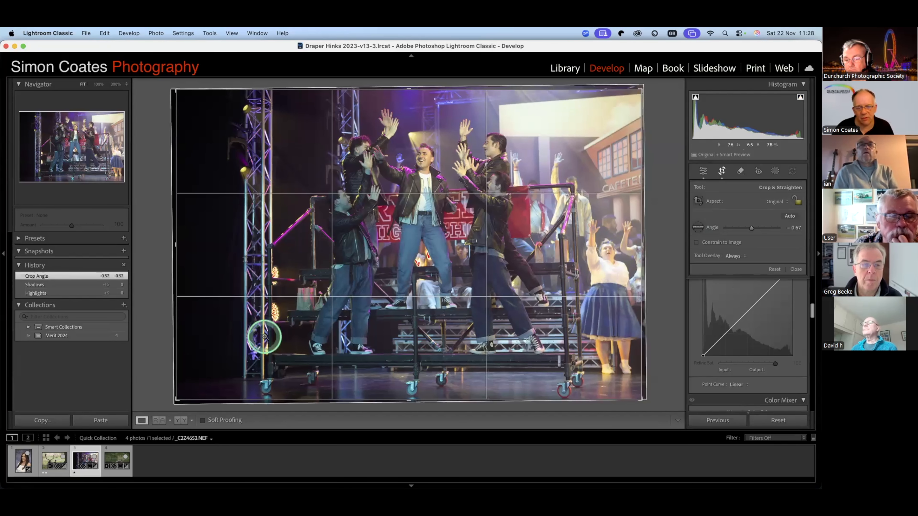
key("d")
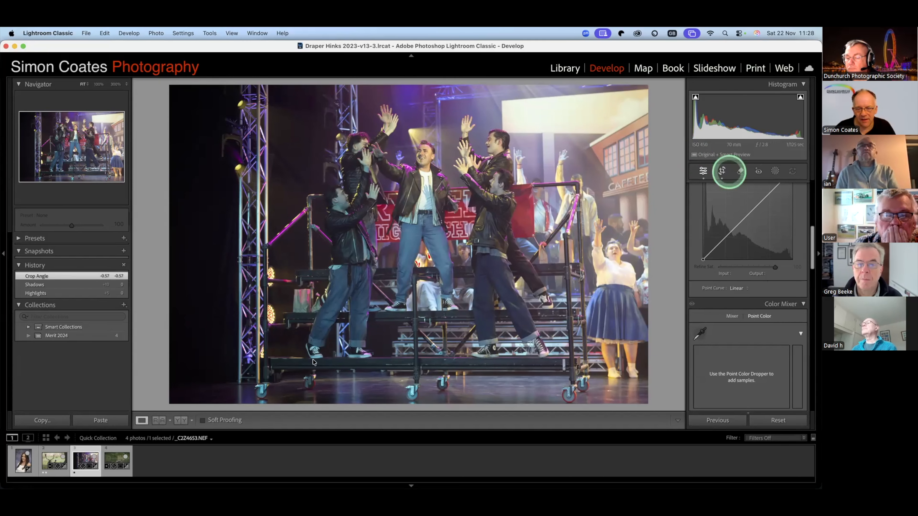
- Straighten the stage photo again along the base of the horizontal platform, at an angle of about -0.50, and close the crop
left_click(723, 170)
left_click(697, 227)
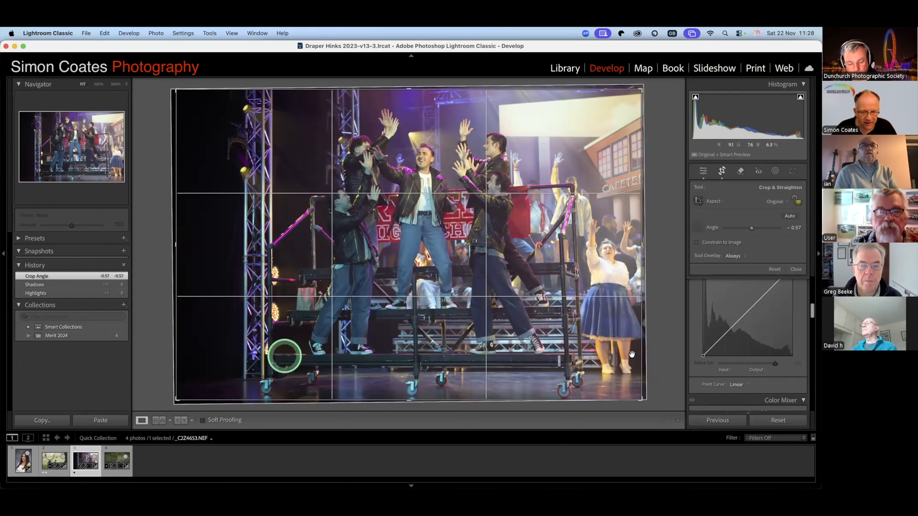
left_click_drag(631, 355, 632, 355)
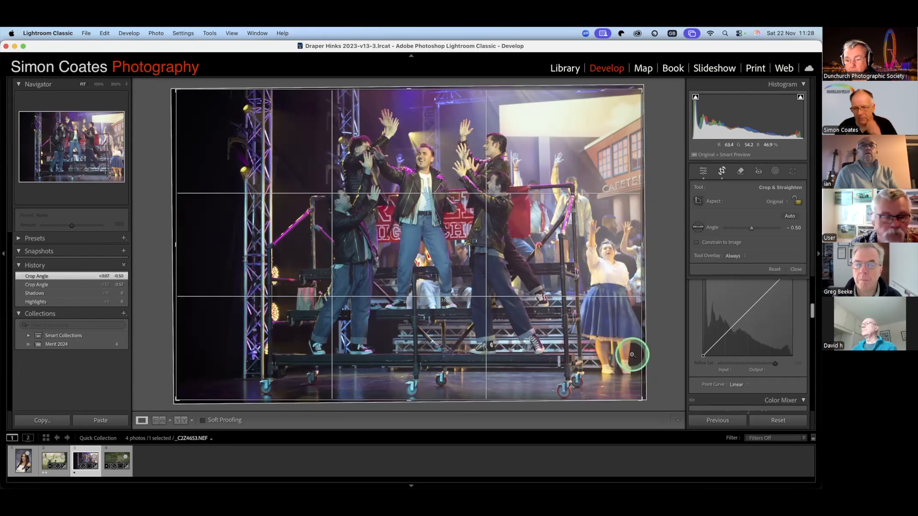
key("d")
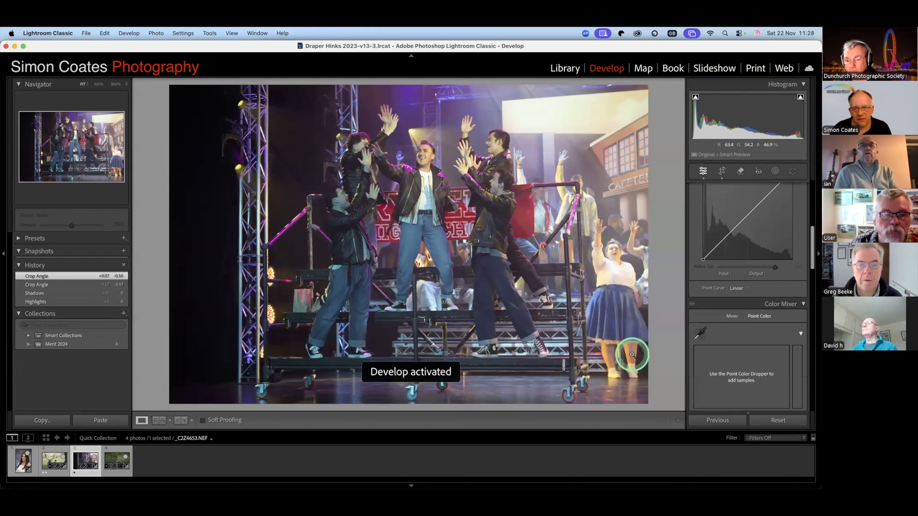